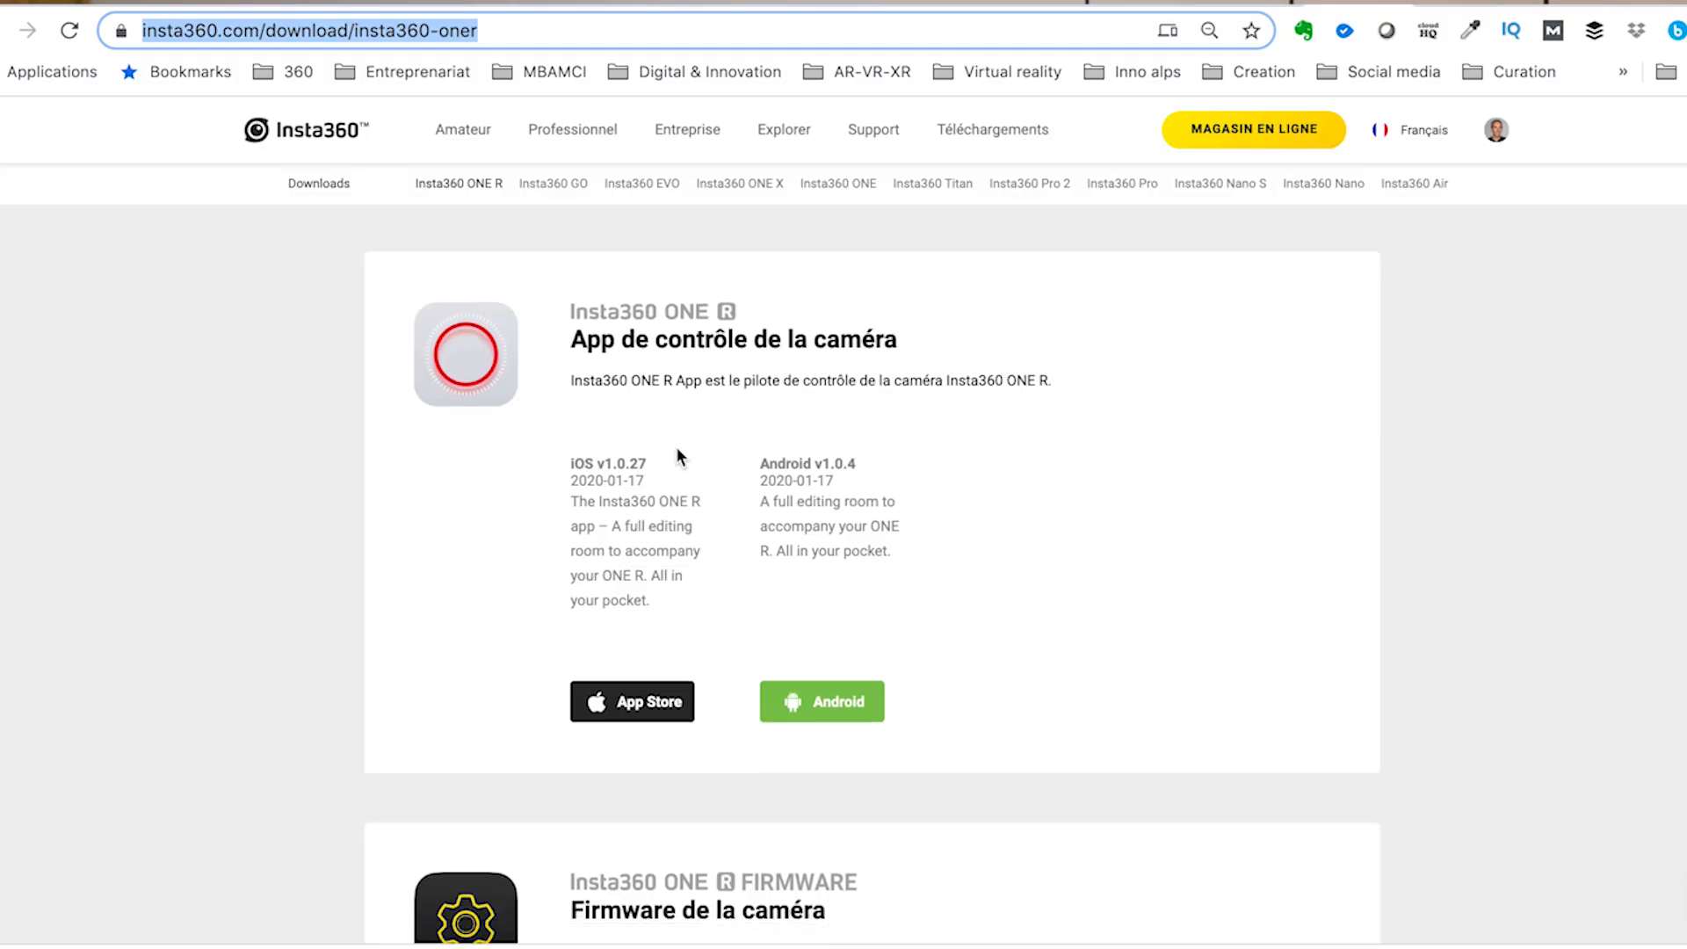
# Look through the Insta360 ONE R downloads page, from the camera control app and firmware to the Insta360 Studio 2019 editing software
pyautogui.scroll(-3, 676, 446)
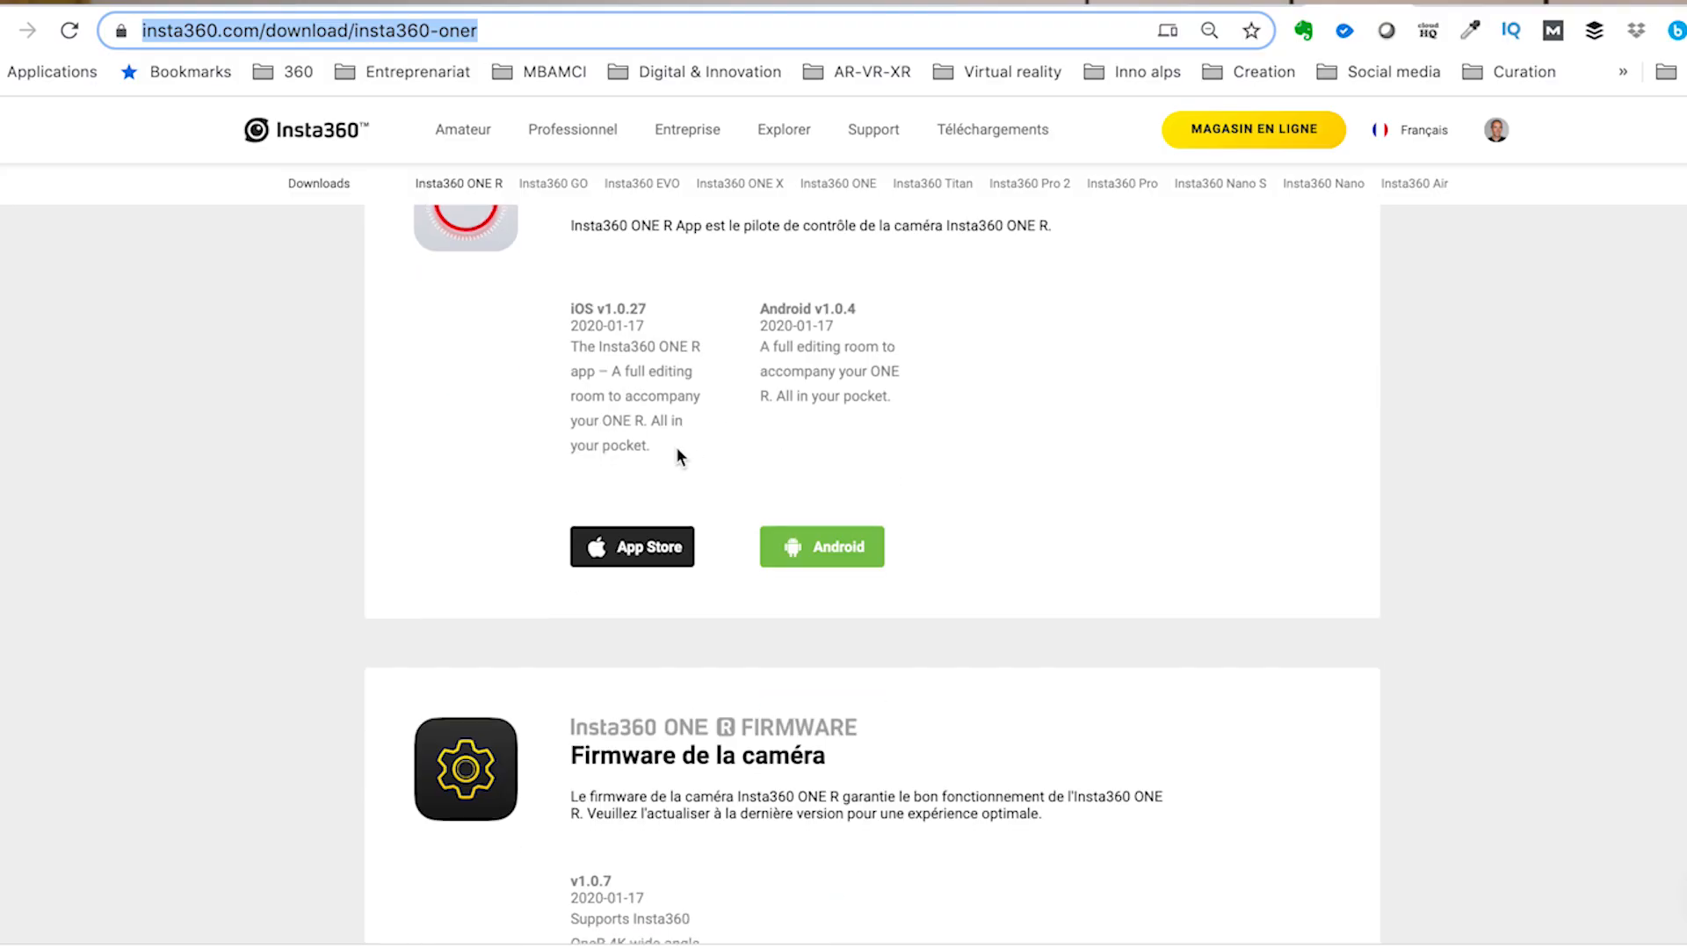
pyautogui.scroll(-8, 676, 447)
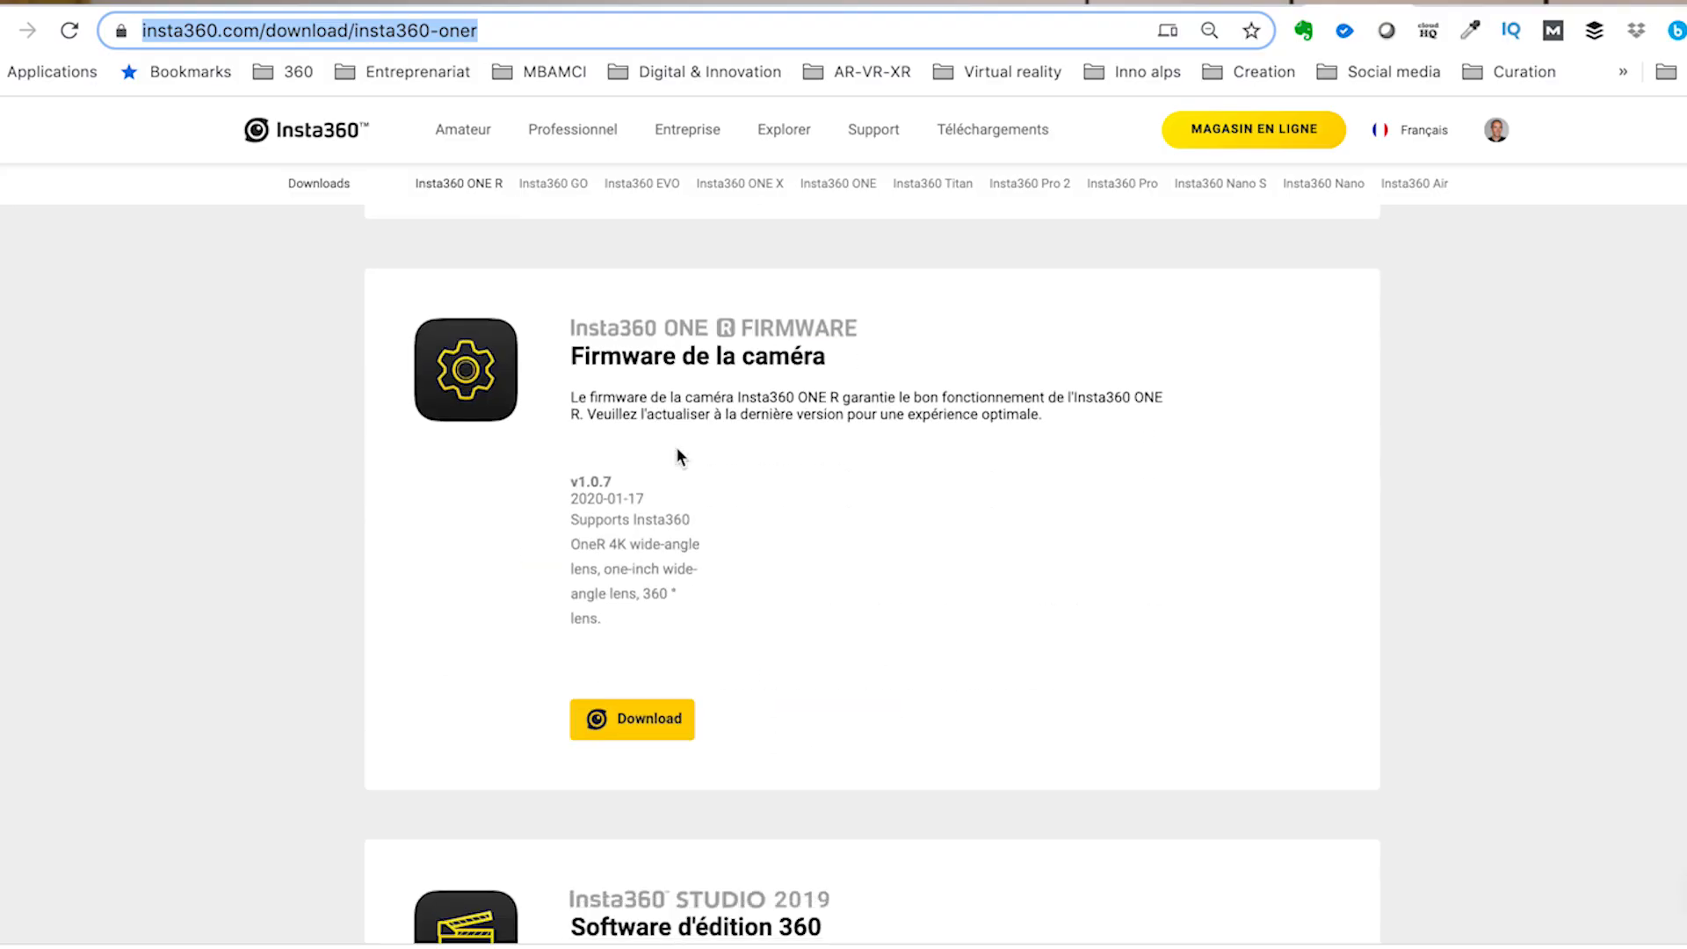
pyautogui.scroll(-9, 677, 450)
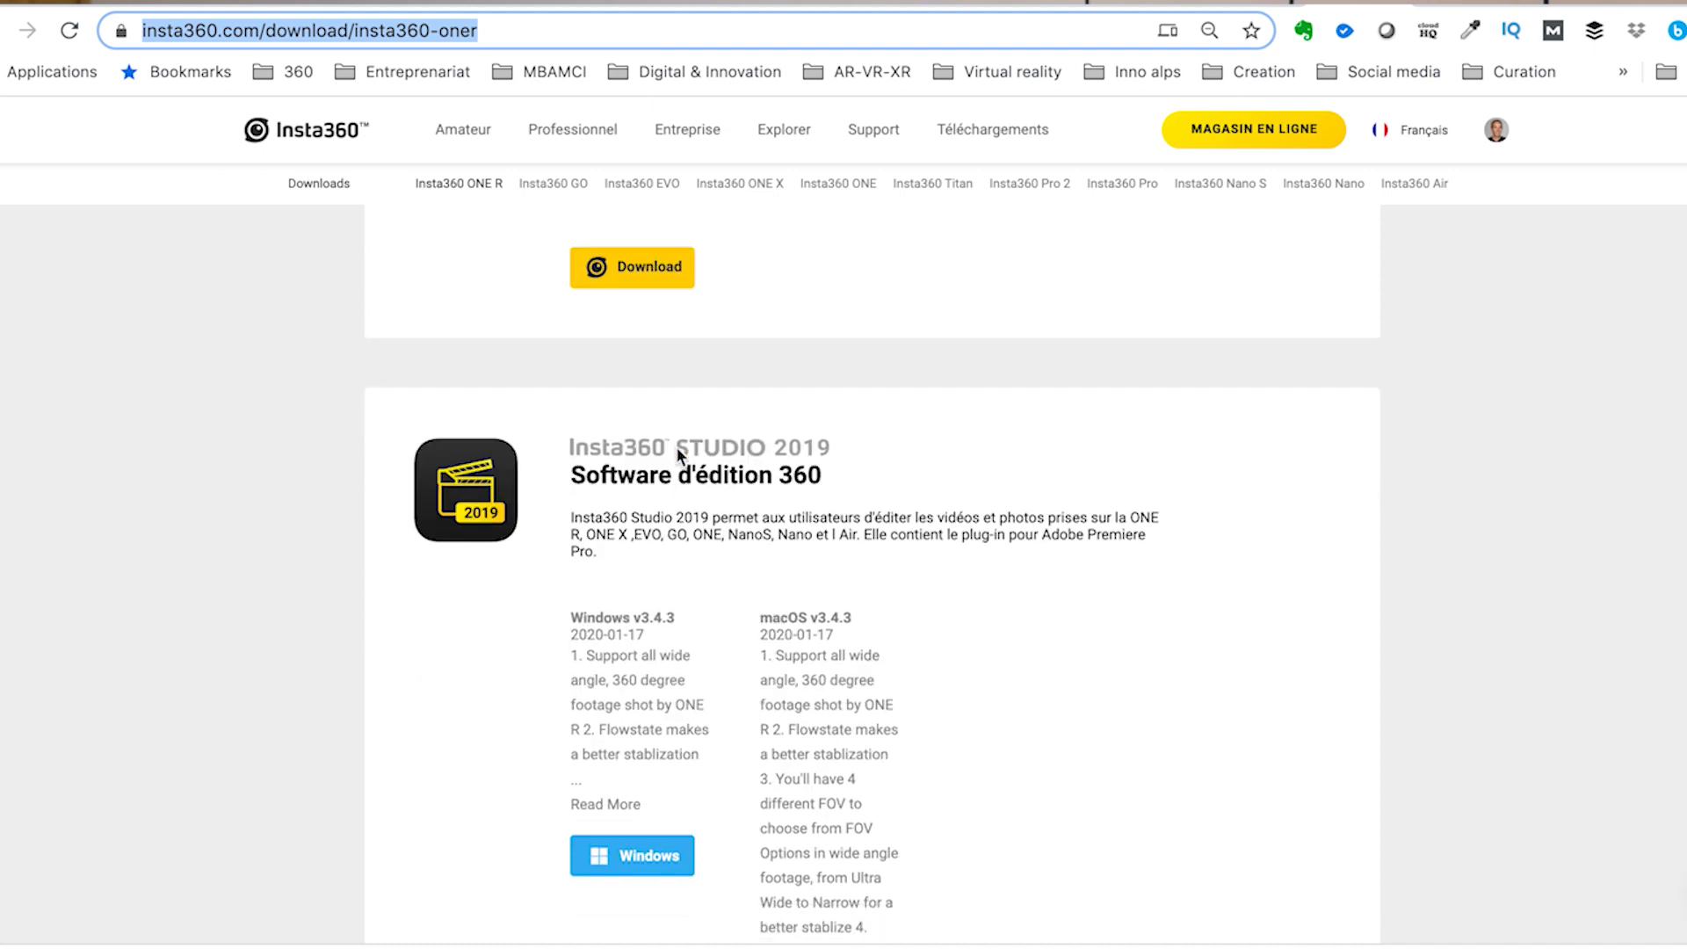
pyautogui.scroll(-4, 677, 448)
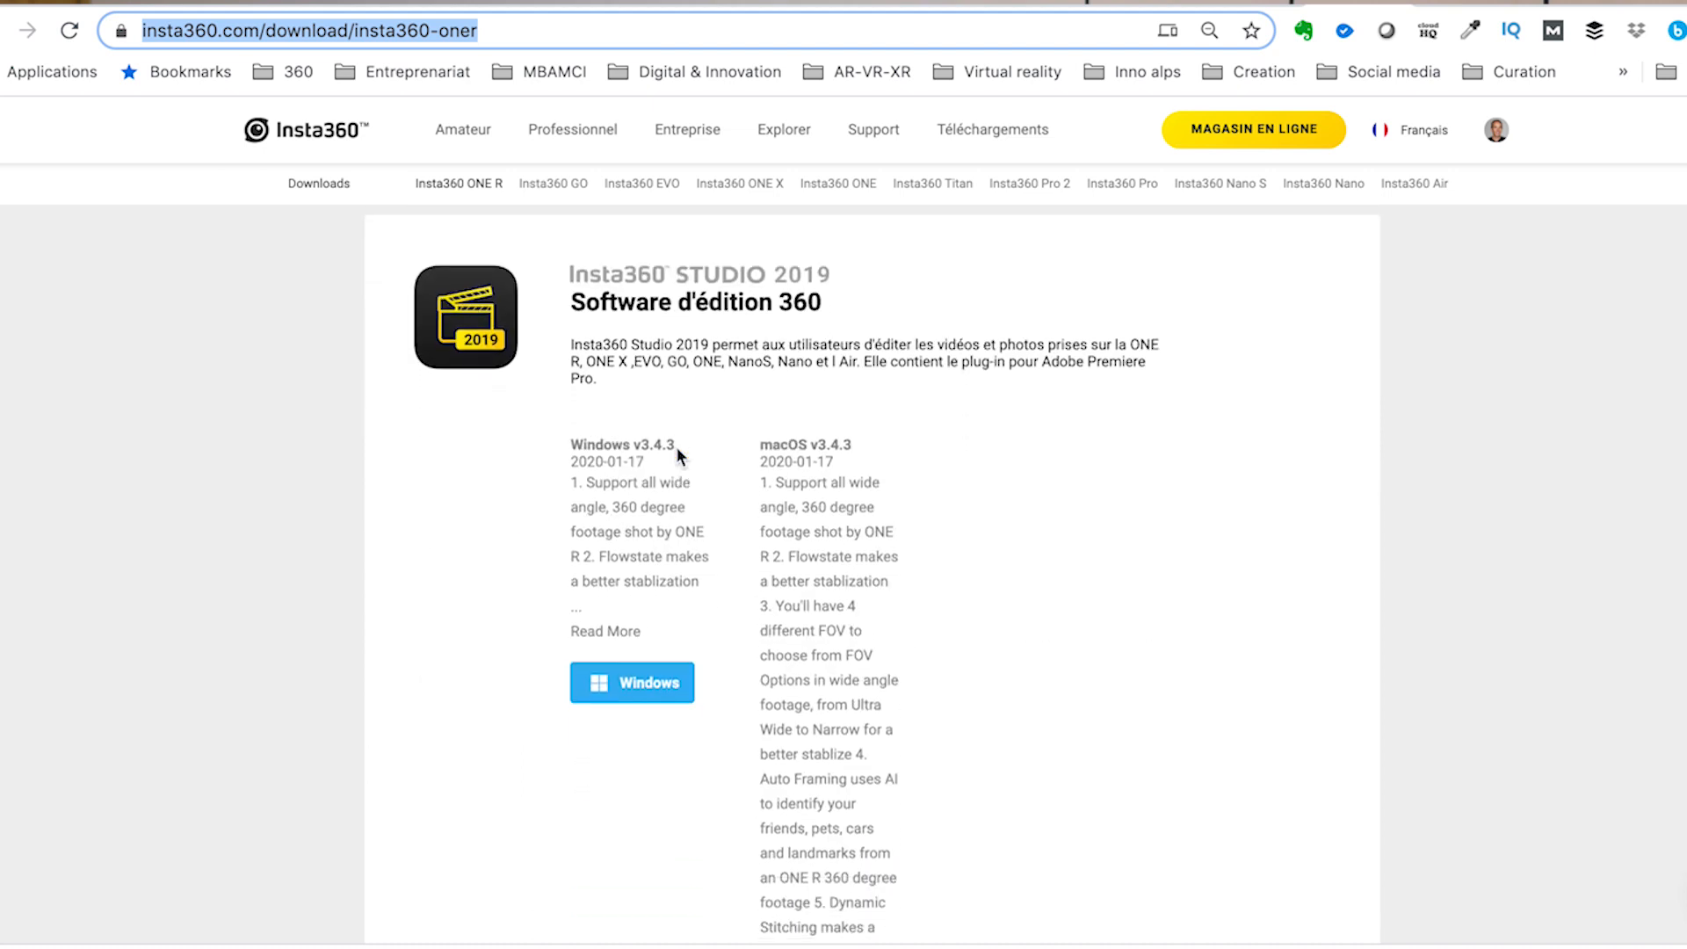
pyautogui.scroll(-1, 678, 450)
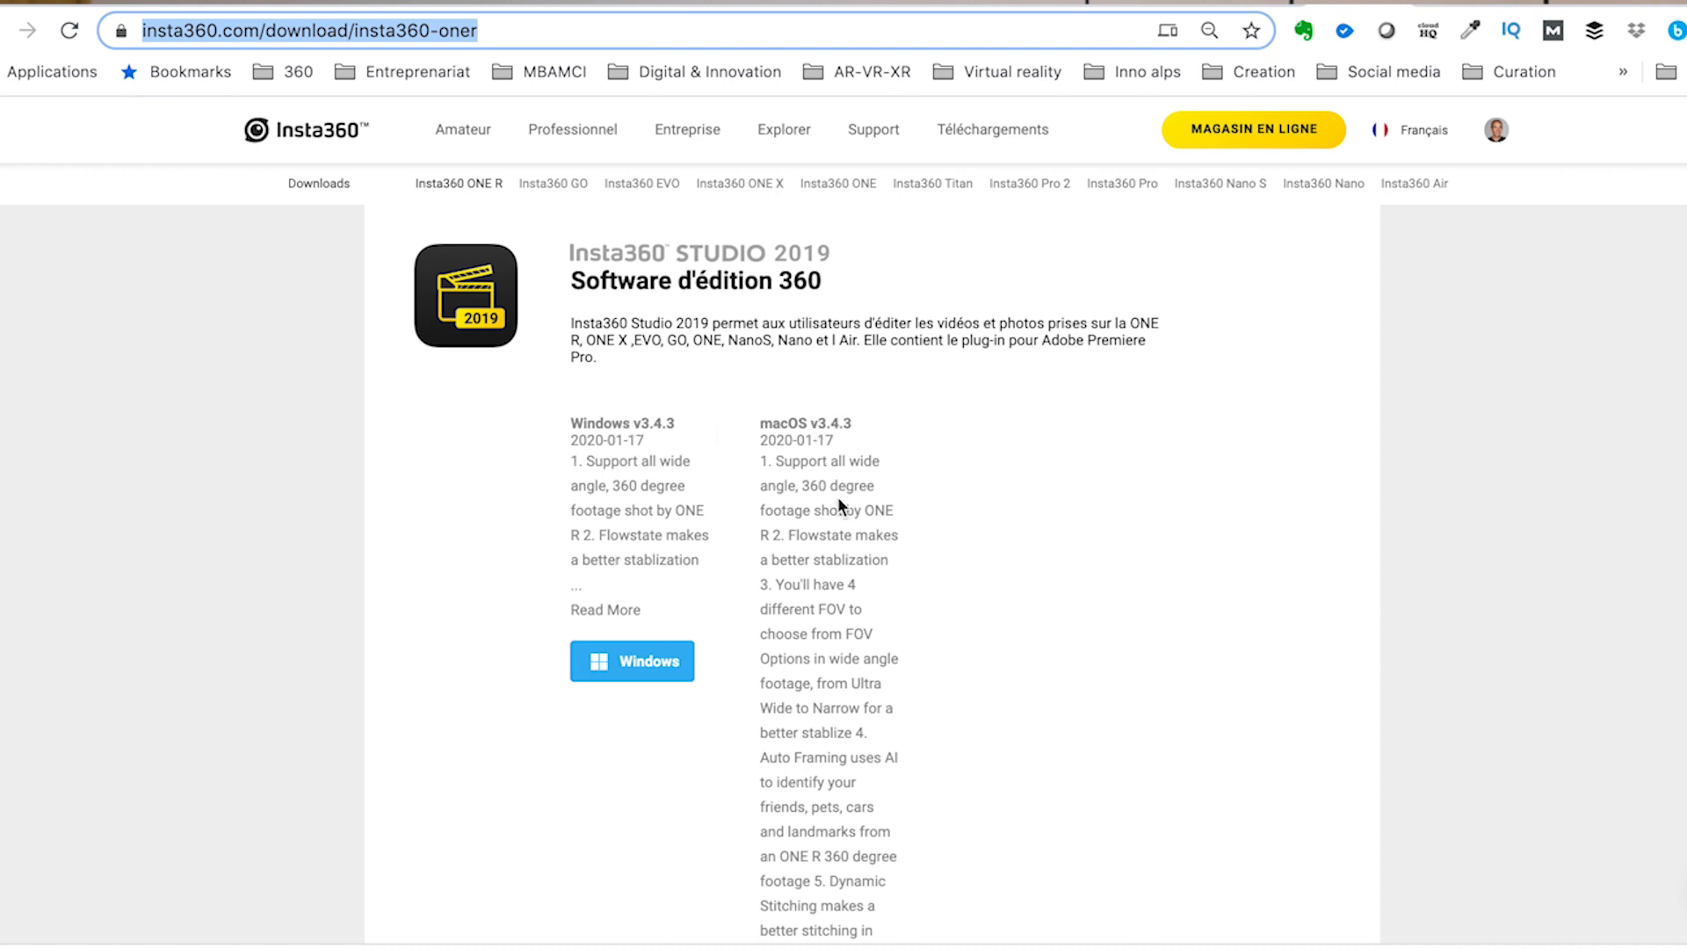
pyautogui.scroll(-1, 827, 540)
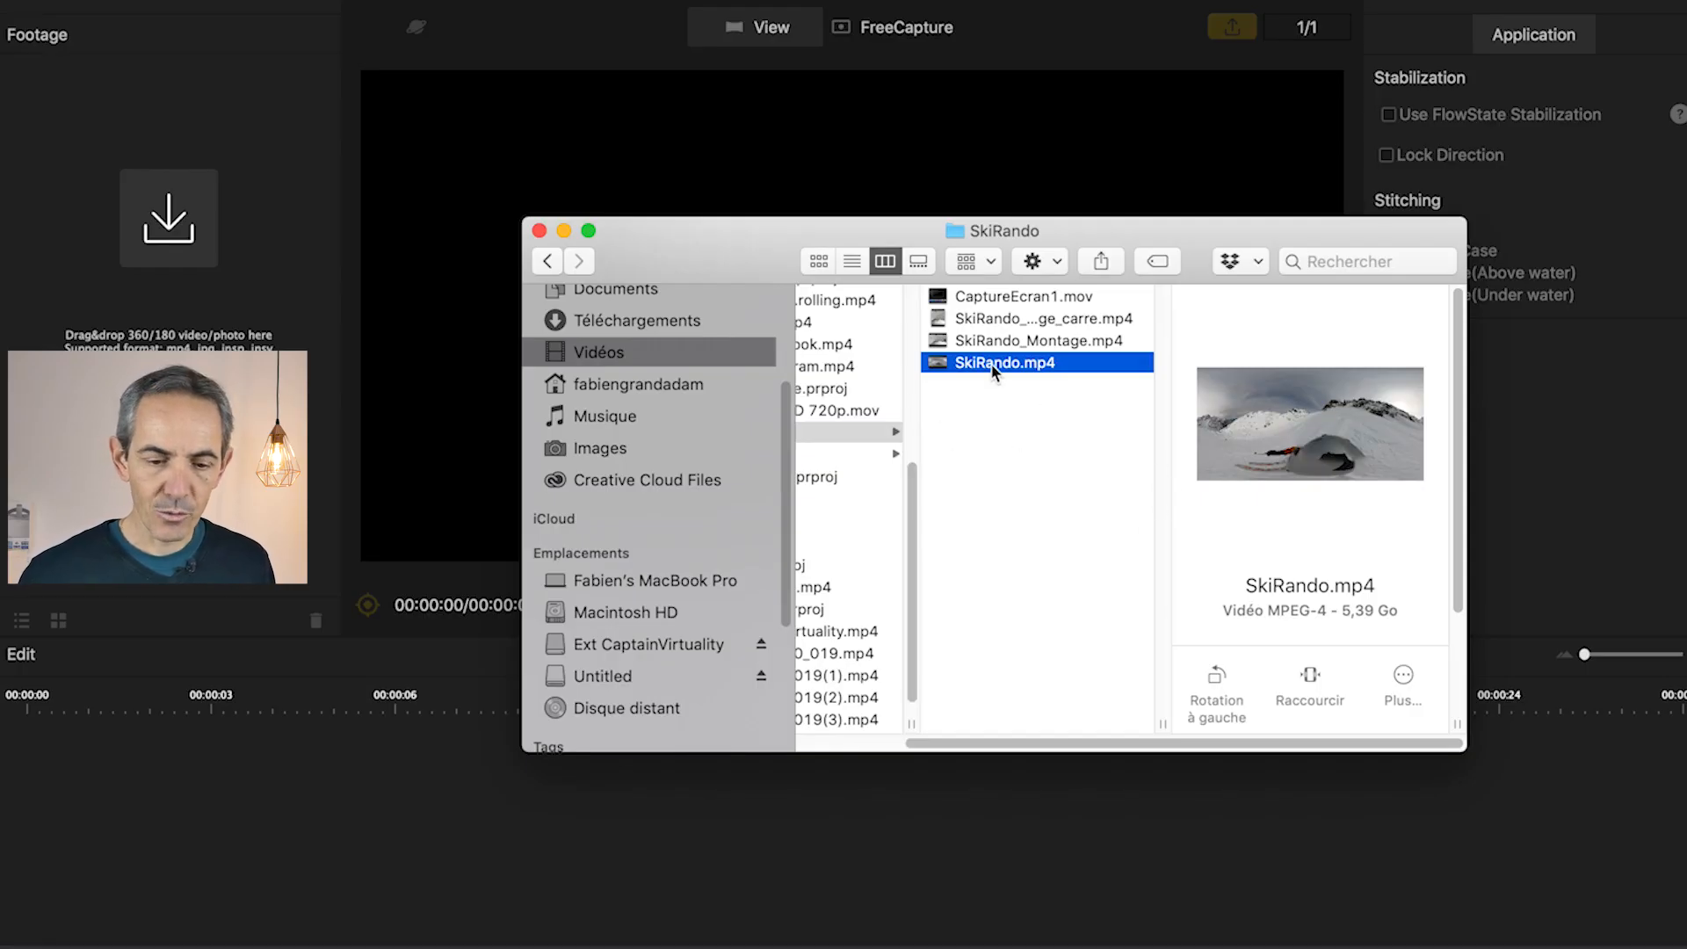
# Import SkiRando.mp4 from the SkiRando folder into the footage area and pause its playback
pyautogui.moveTo(1002, 362); pyautogui.dragTo(176, 272)
pyautogui.click(180, 283)
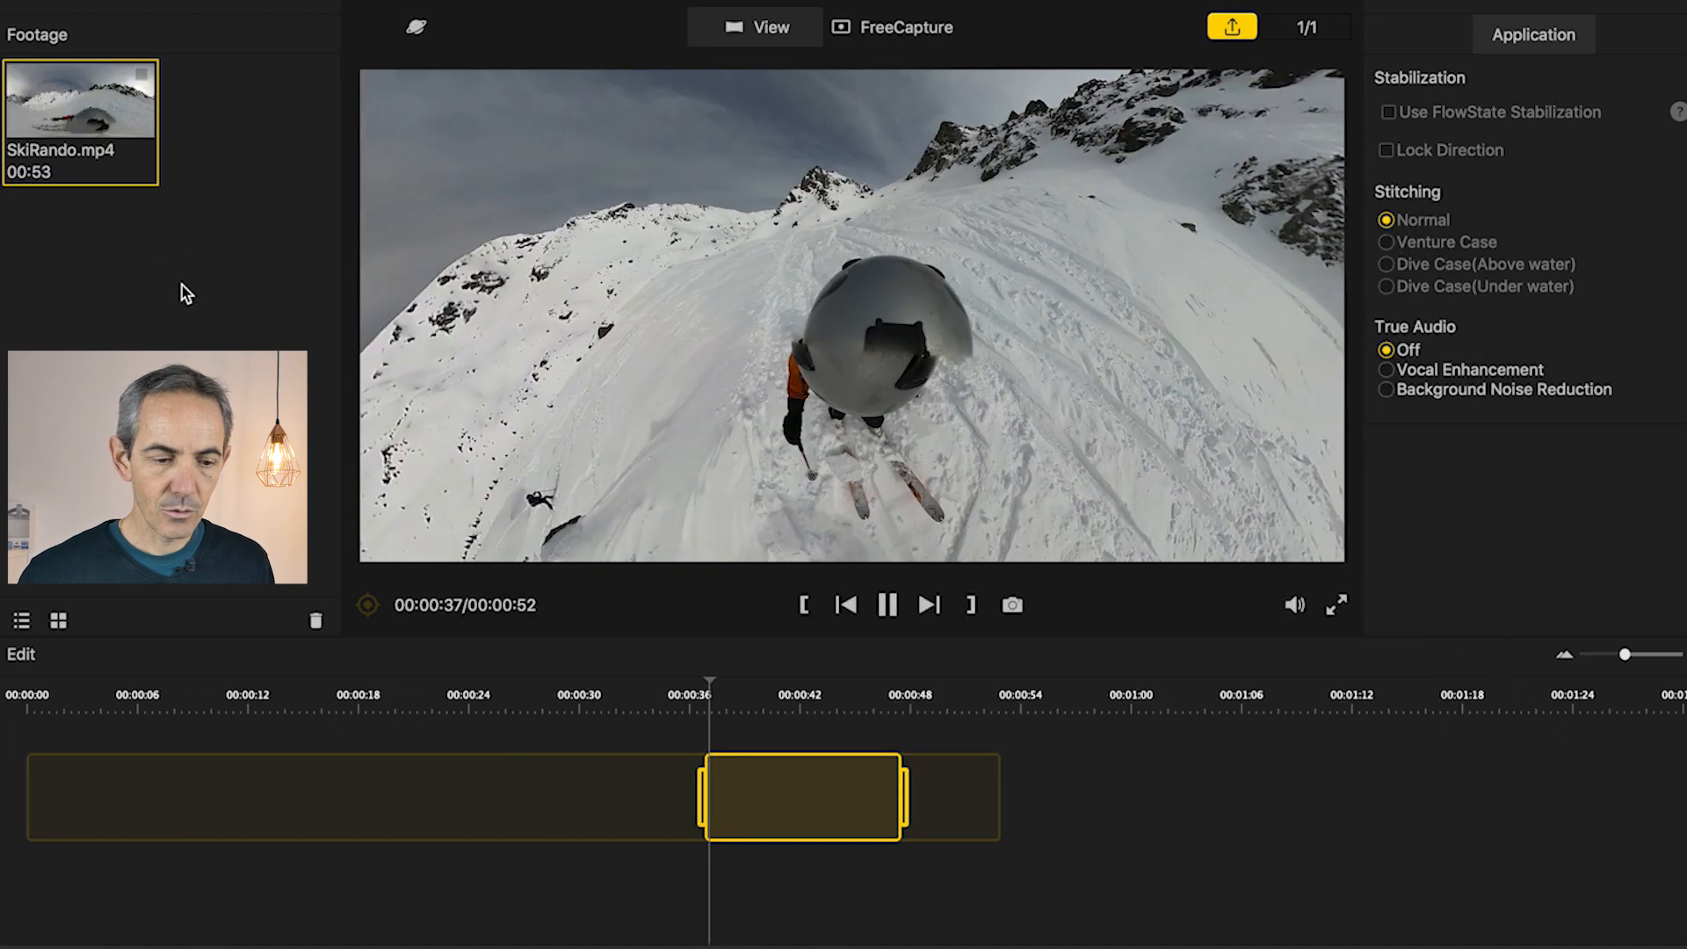
pyautogui.click(889, 610)
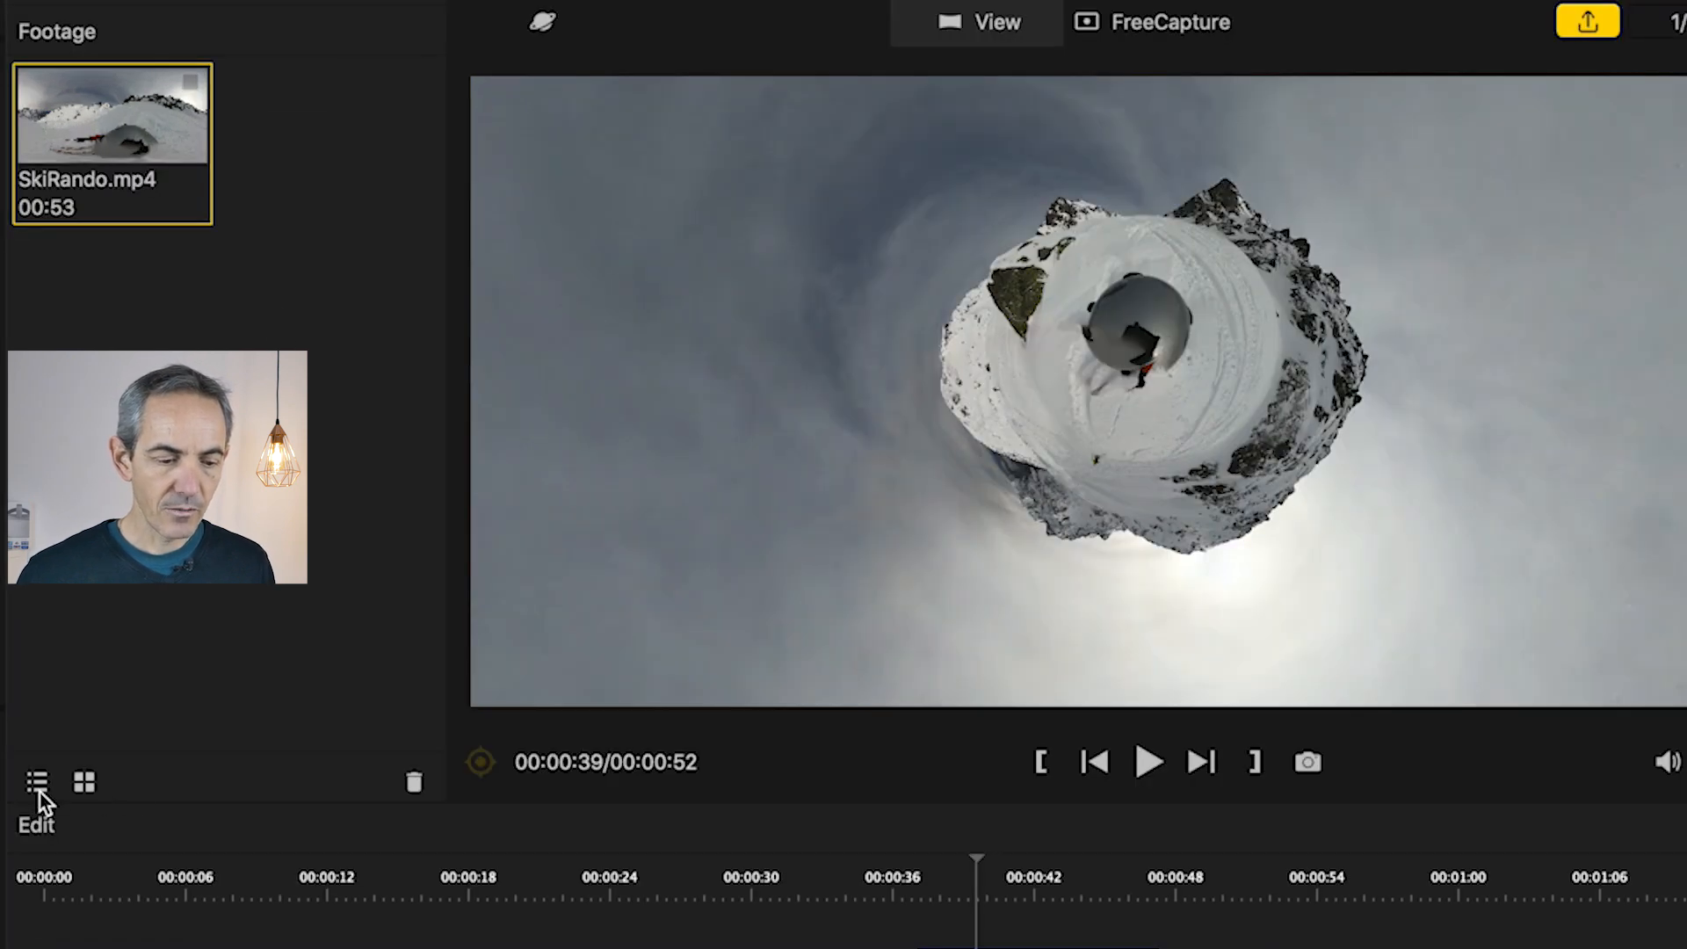
# Compare the list display of the footage with the thumbnail display, ending on thumbnails
pyautogui.click(39, 793)
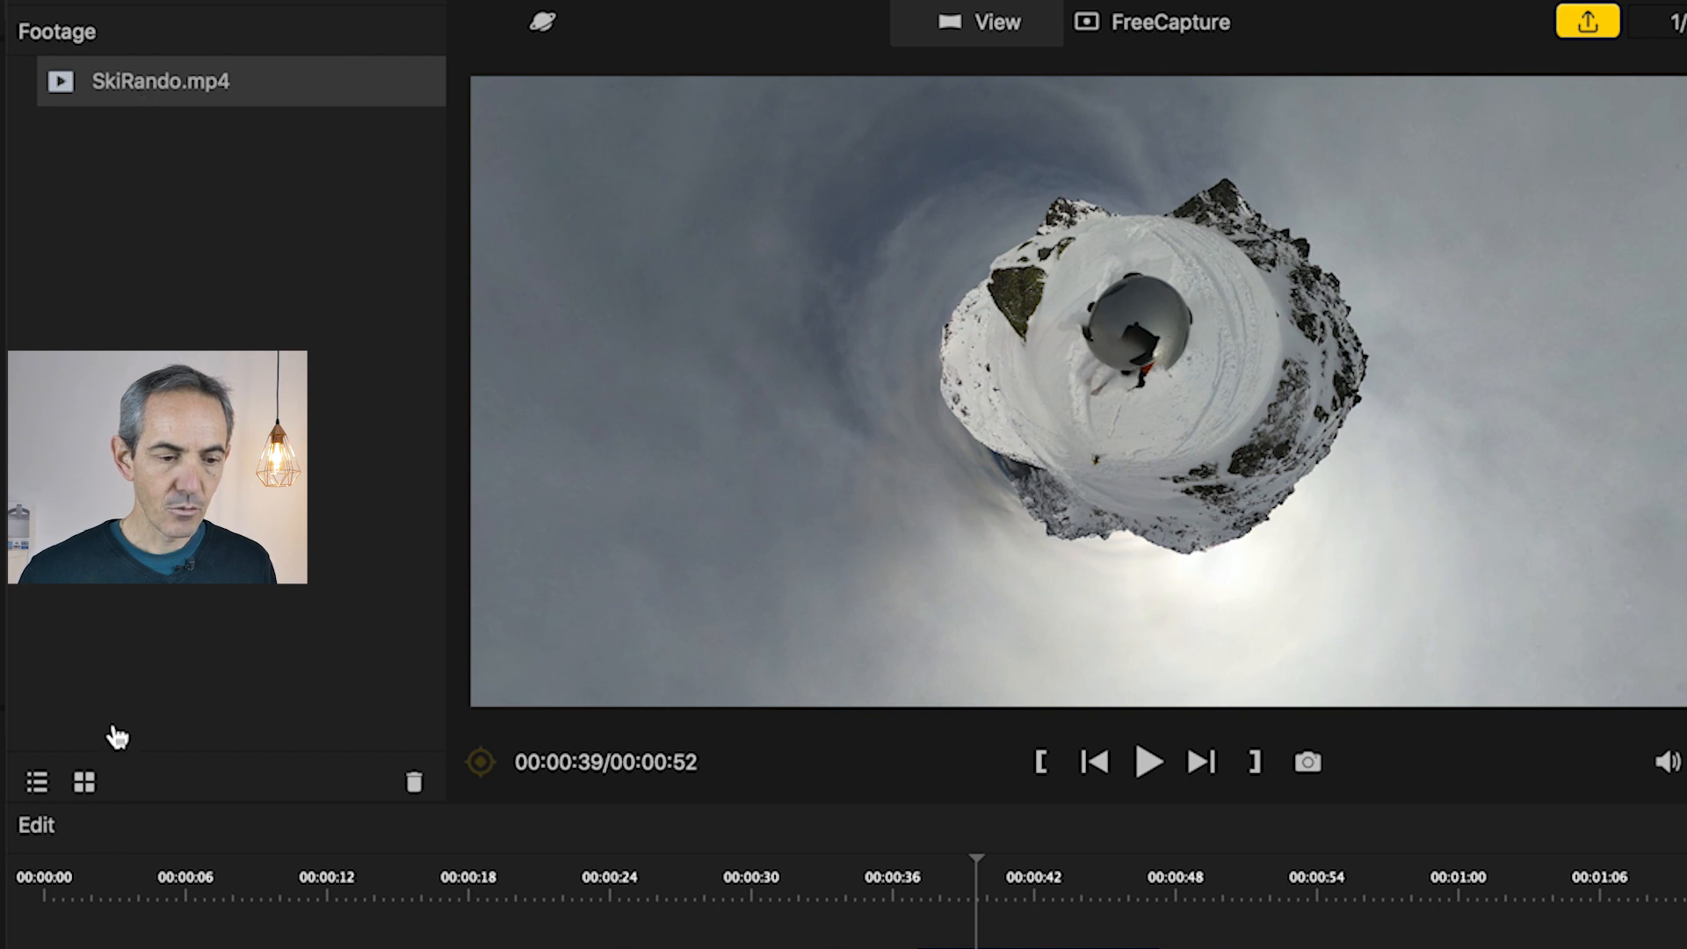
pyautogui.click(84, 785)
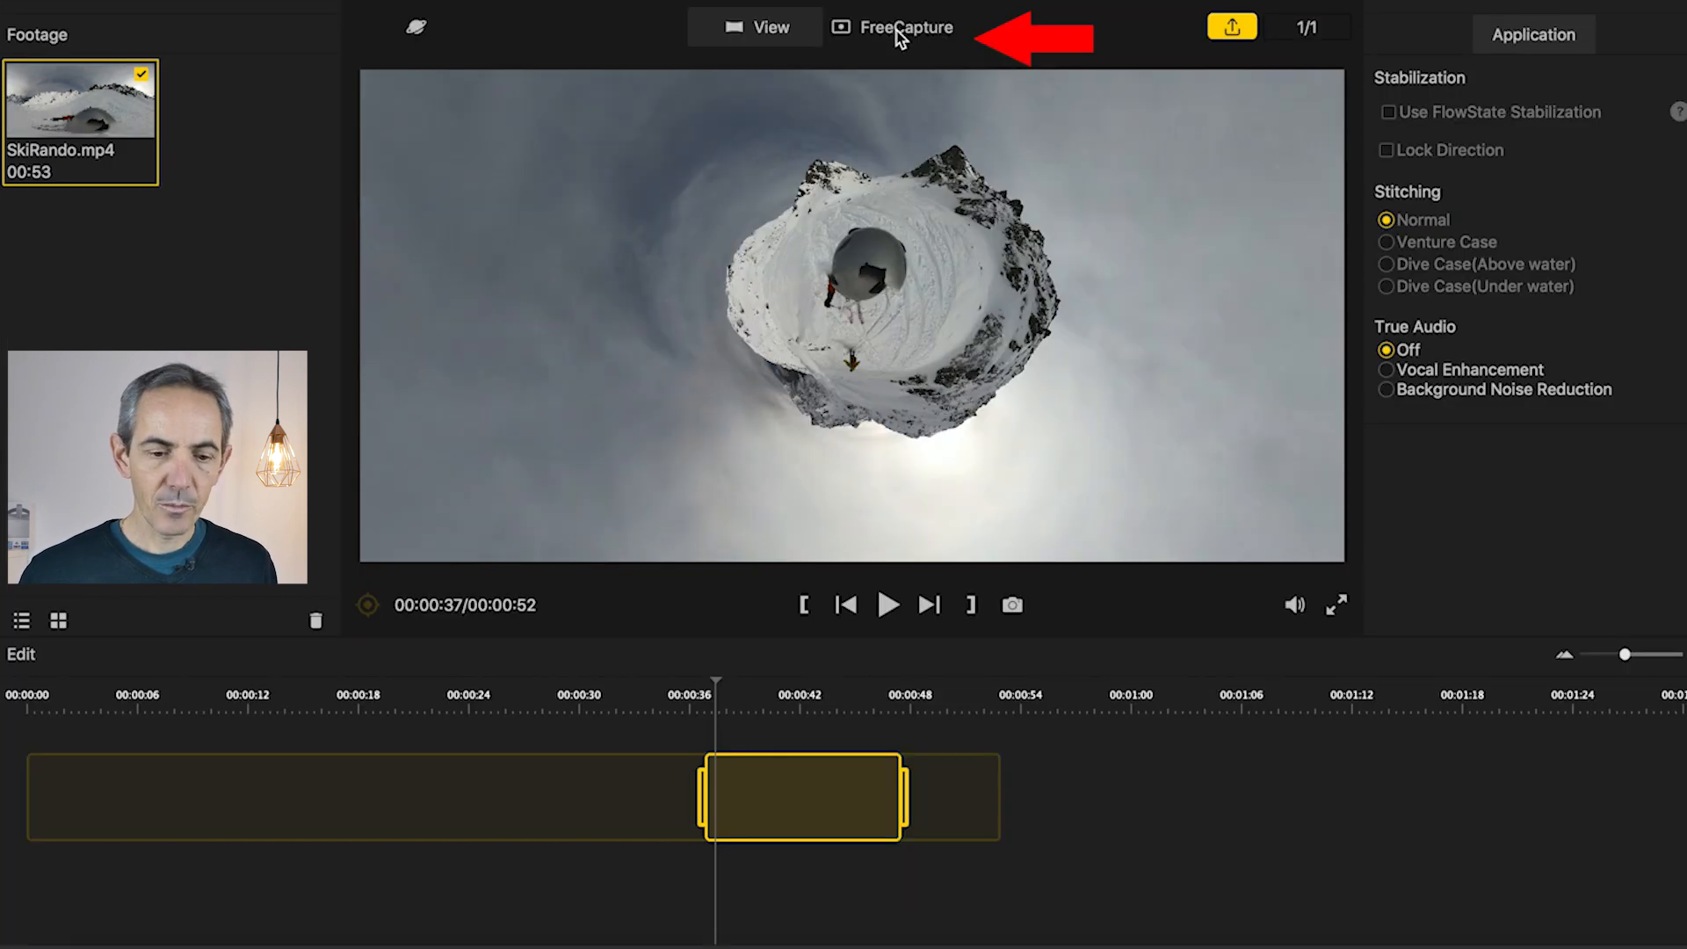
# Switch to FreeCapture mode and add a keyframe near the start of the trimmed section, at about 37 seconds
pyautogui.click(895, 28)
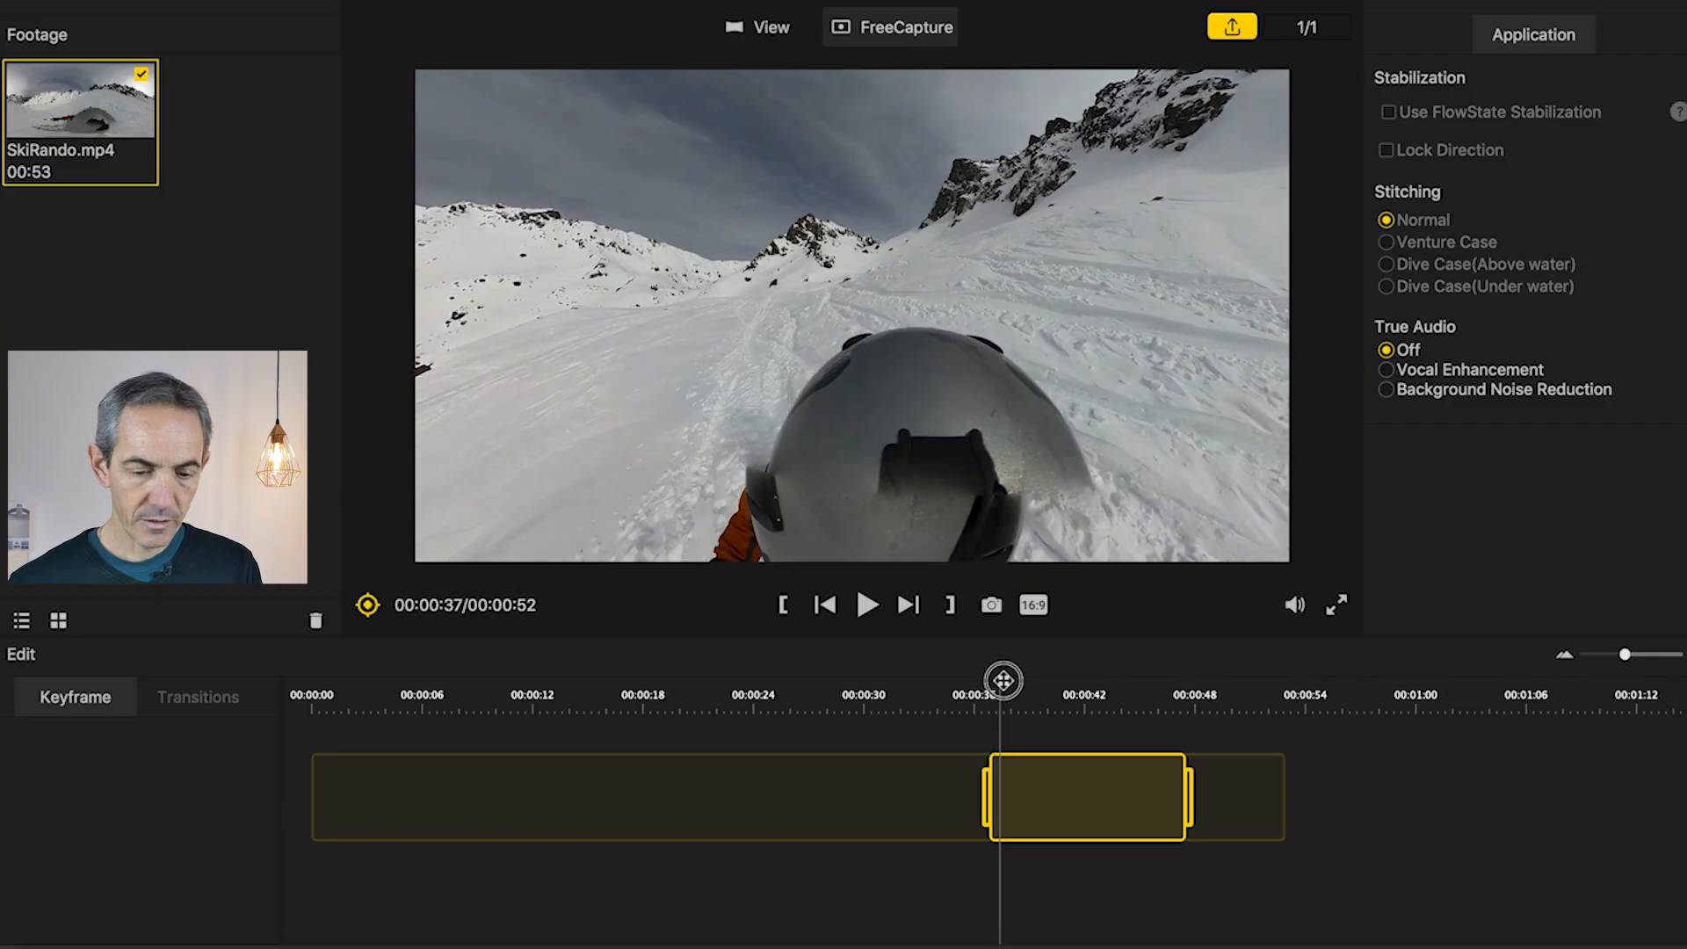
pyautogui.click(1004, 681)
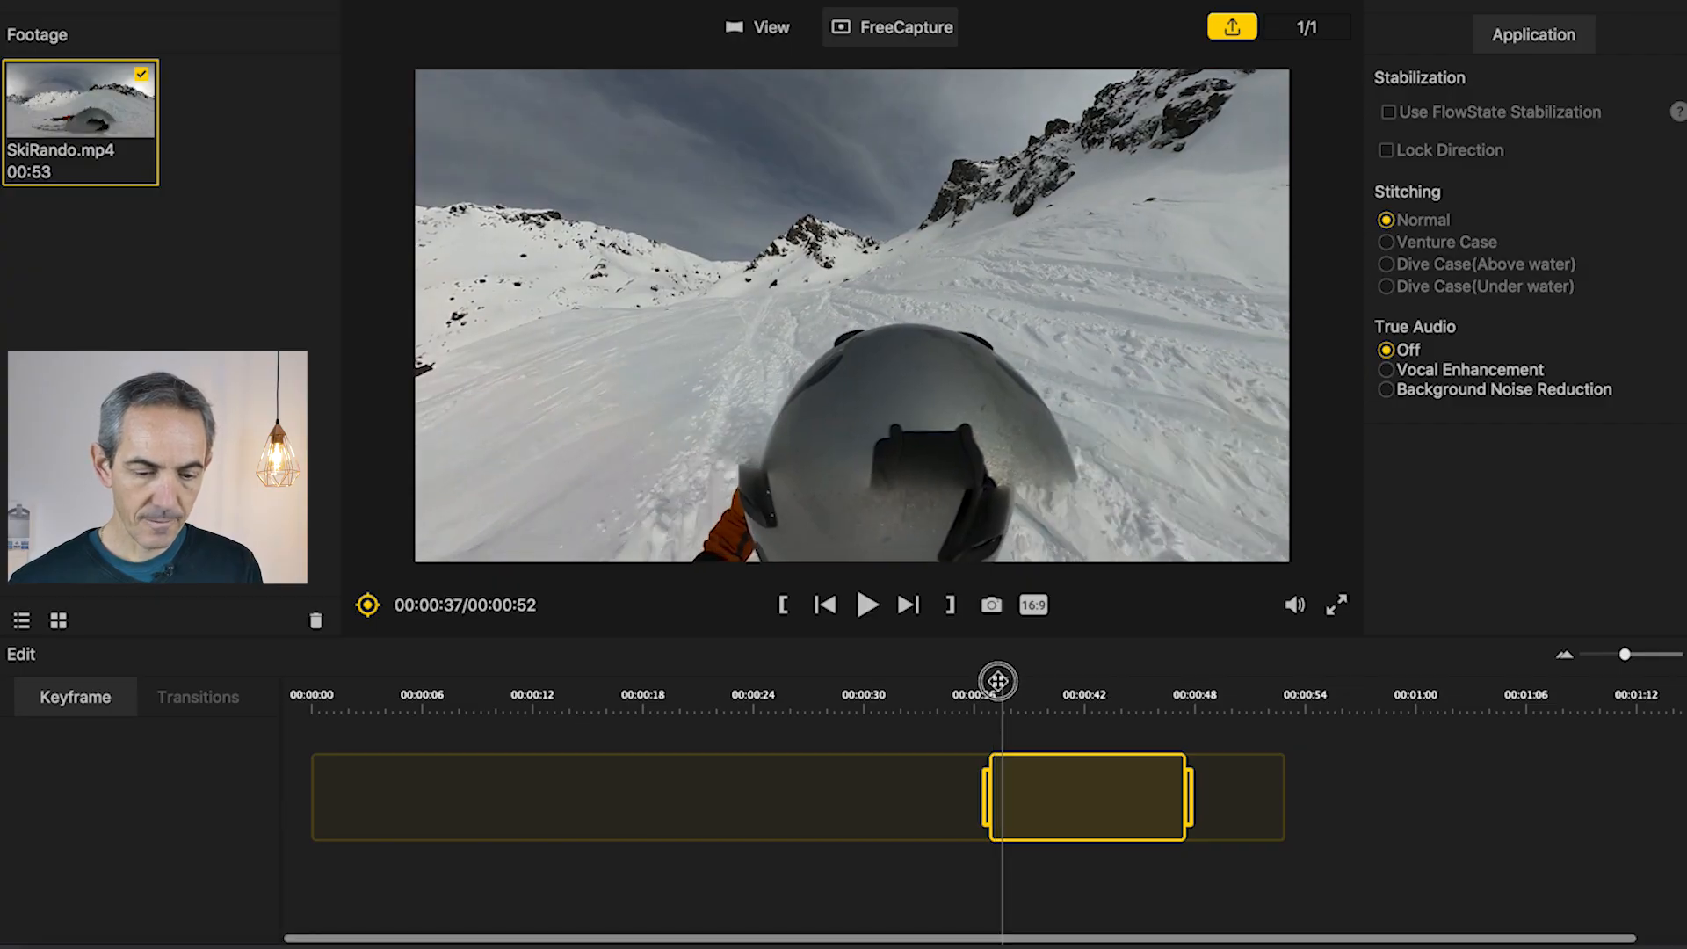
pyautogui.moveTo(999, 681)
pyautogui.mouseDown()
pyautogui.moveTo(977, 680)
pyautogui.moveTo(1006, 692)
pyautogui.mouseUp()
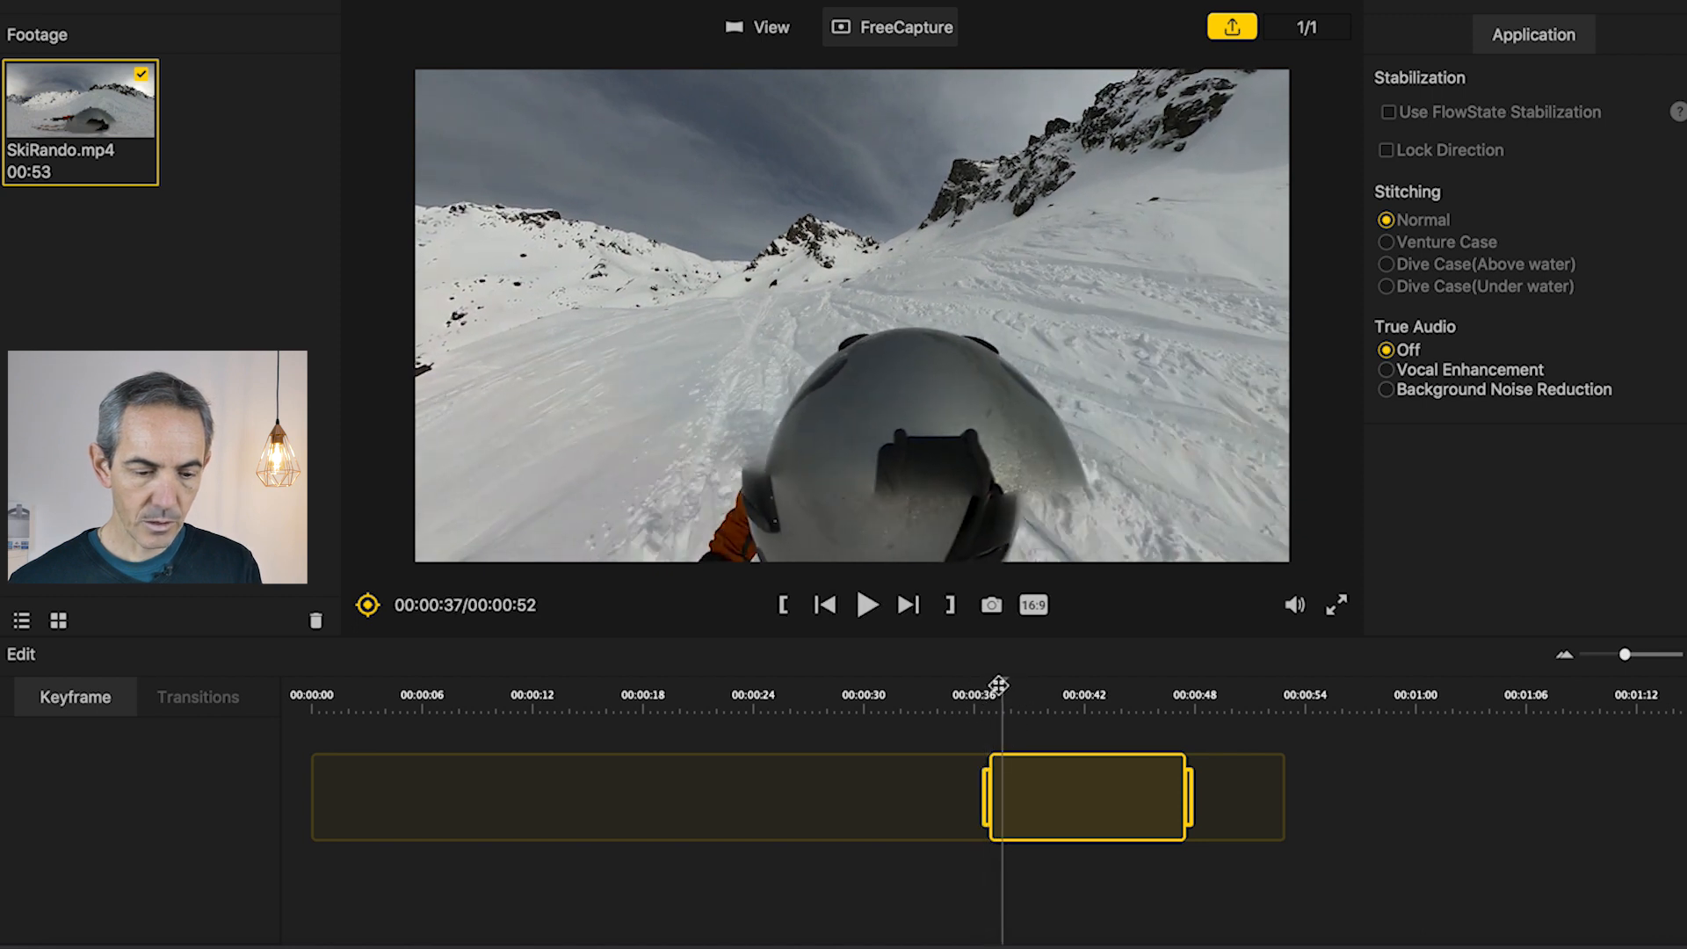
pyautogui.click(369, 609)
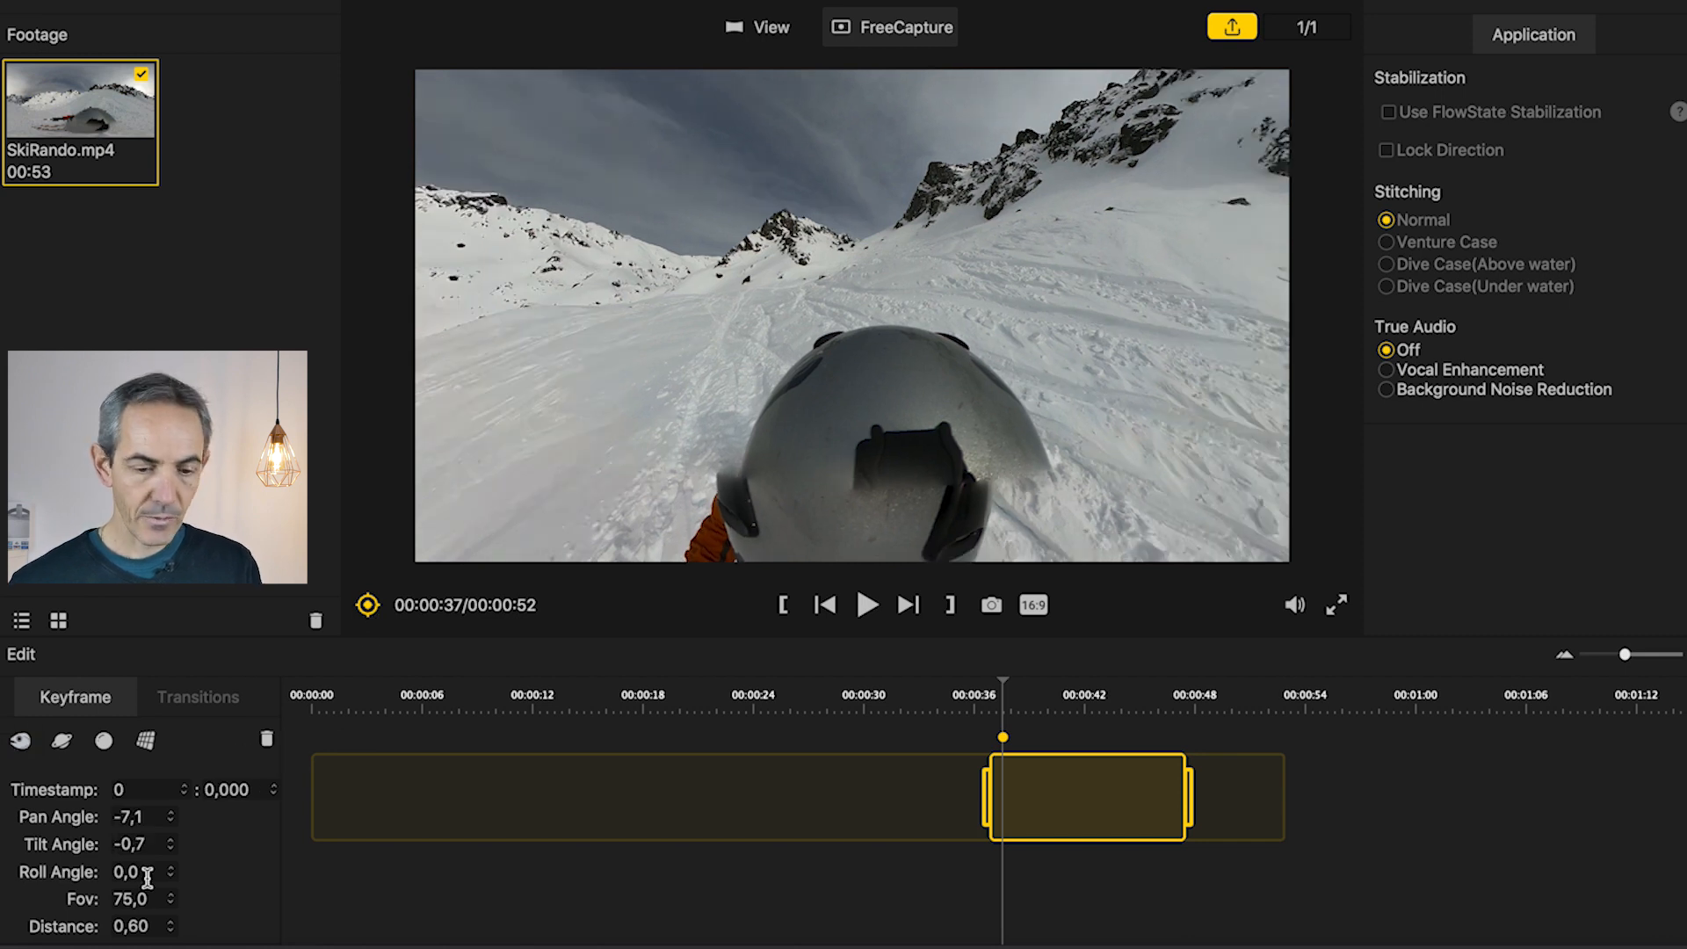
# Reframe the first keyframe on the skier in the yellow jacket, with a pan angle of about -217.2 and tilt of about -12.1
pyautogui.moveTo(867, 445); pyautogui.dragTo(422, 418)
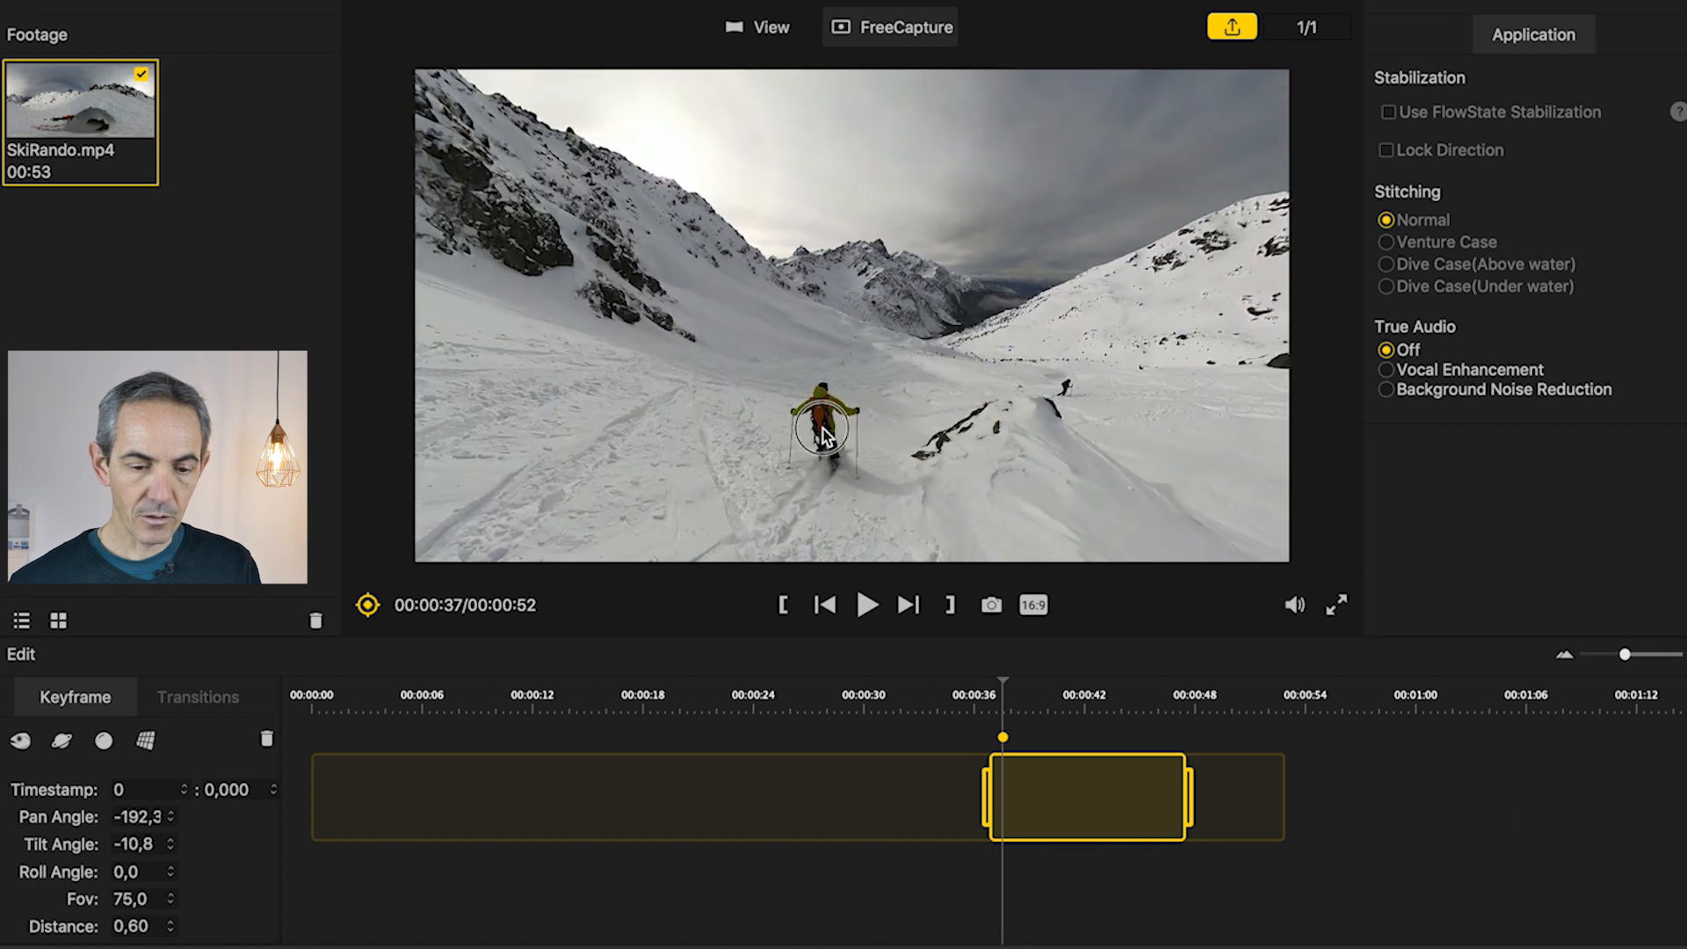
pyautogui.moveTo(823, 429); pyautogui.dragTo(787, 434)
pyautogui.moveTo(846, 444); pyautogui.dragTo(750, 453)
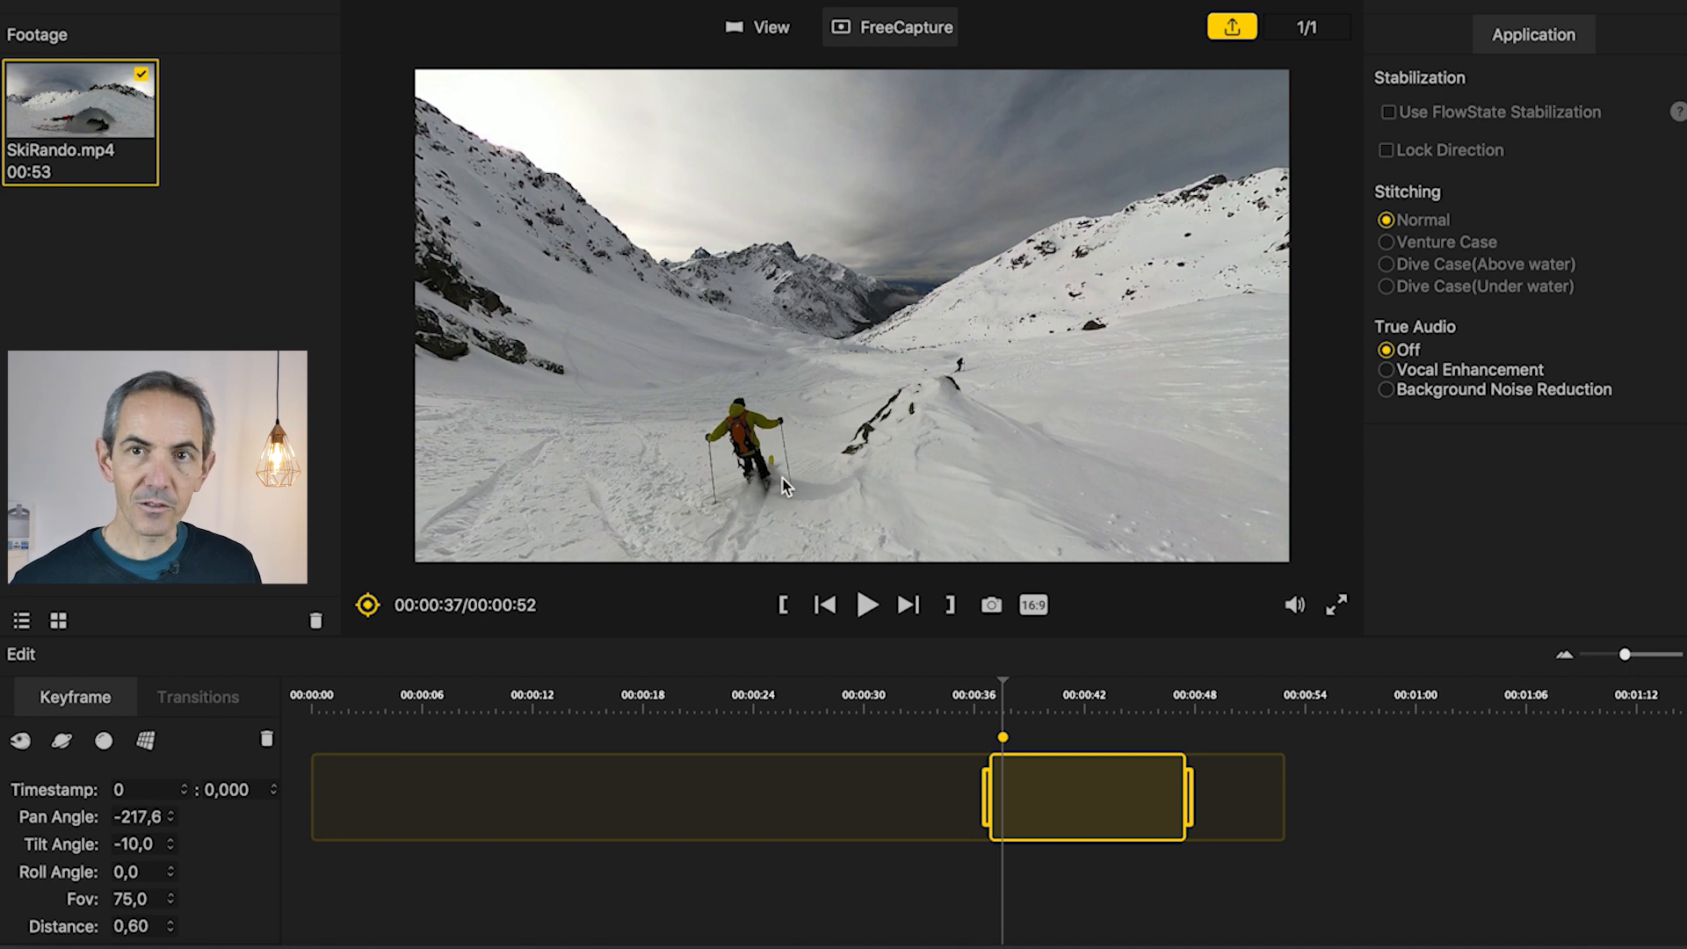
pyautogui.moveTo(818, 501); pyautogui.dragTo(803, 452)
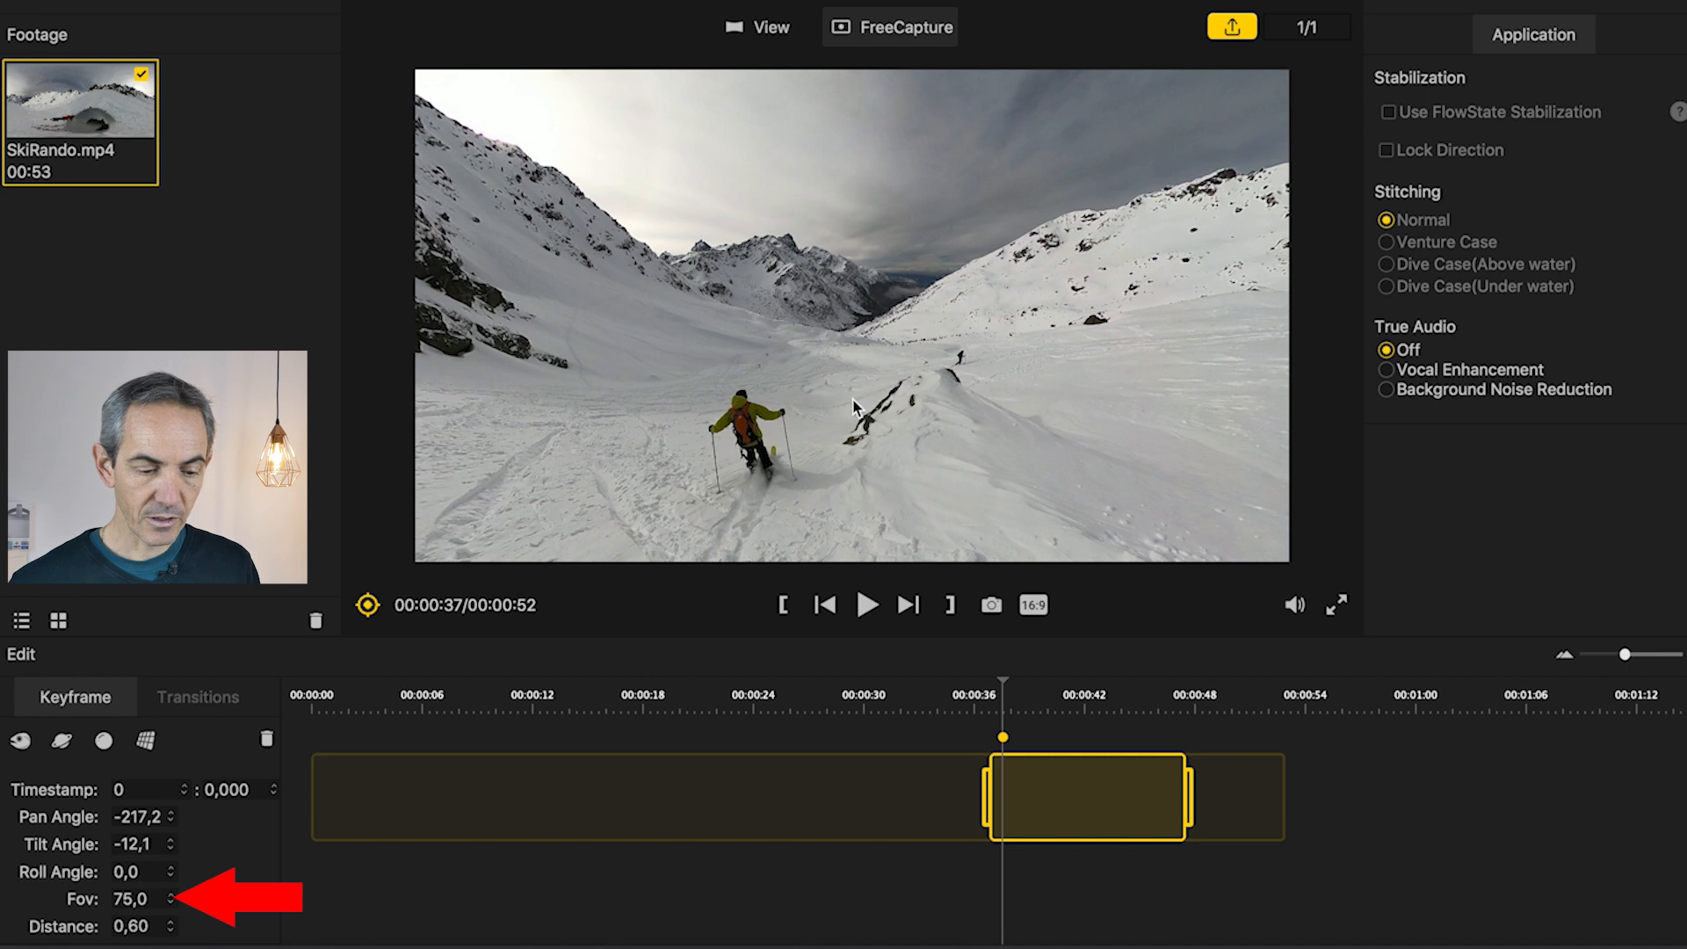
# Try wider and tighter zooms on the first keyframe, settling on a Fov of 75.0 and a distance of 0.51
pyautogui.scroll(-5, 857, 407)
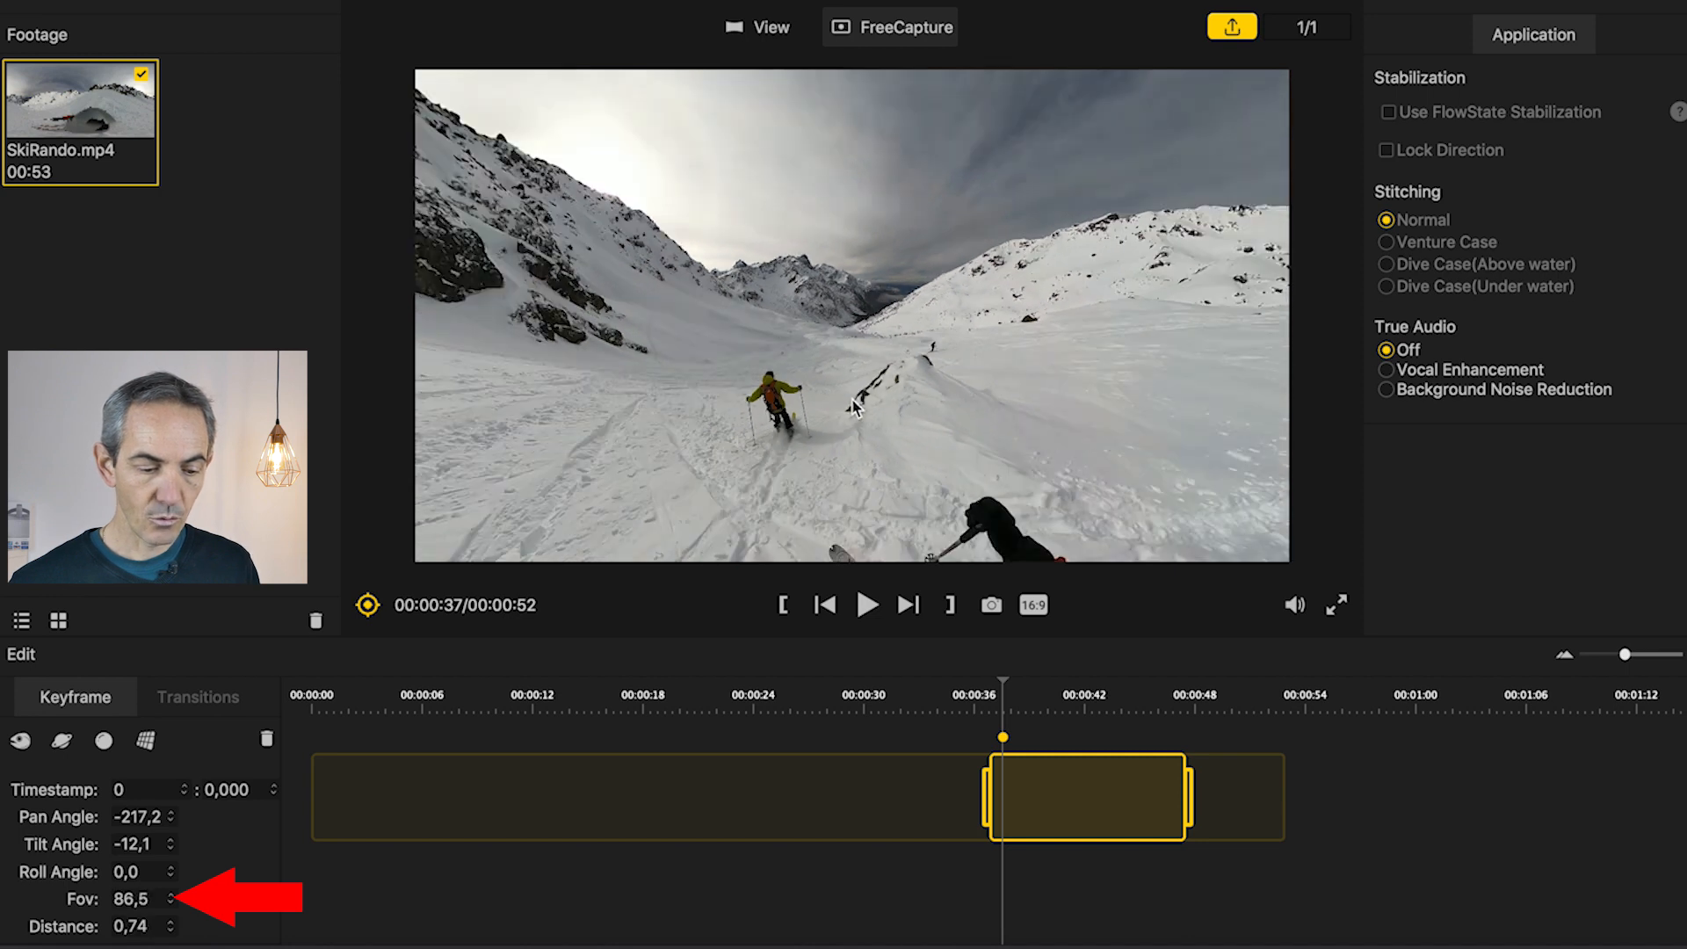
pyautogui.scroll(7, 855, 406)
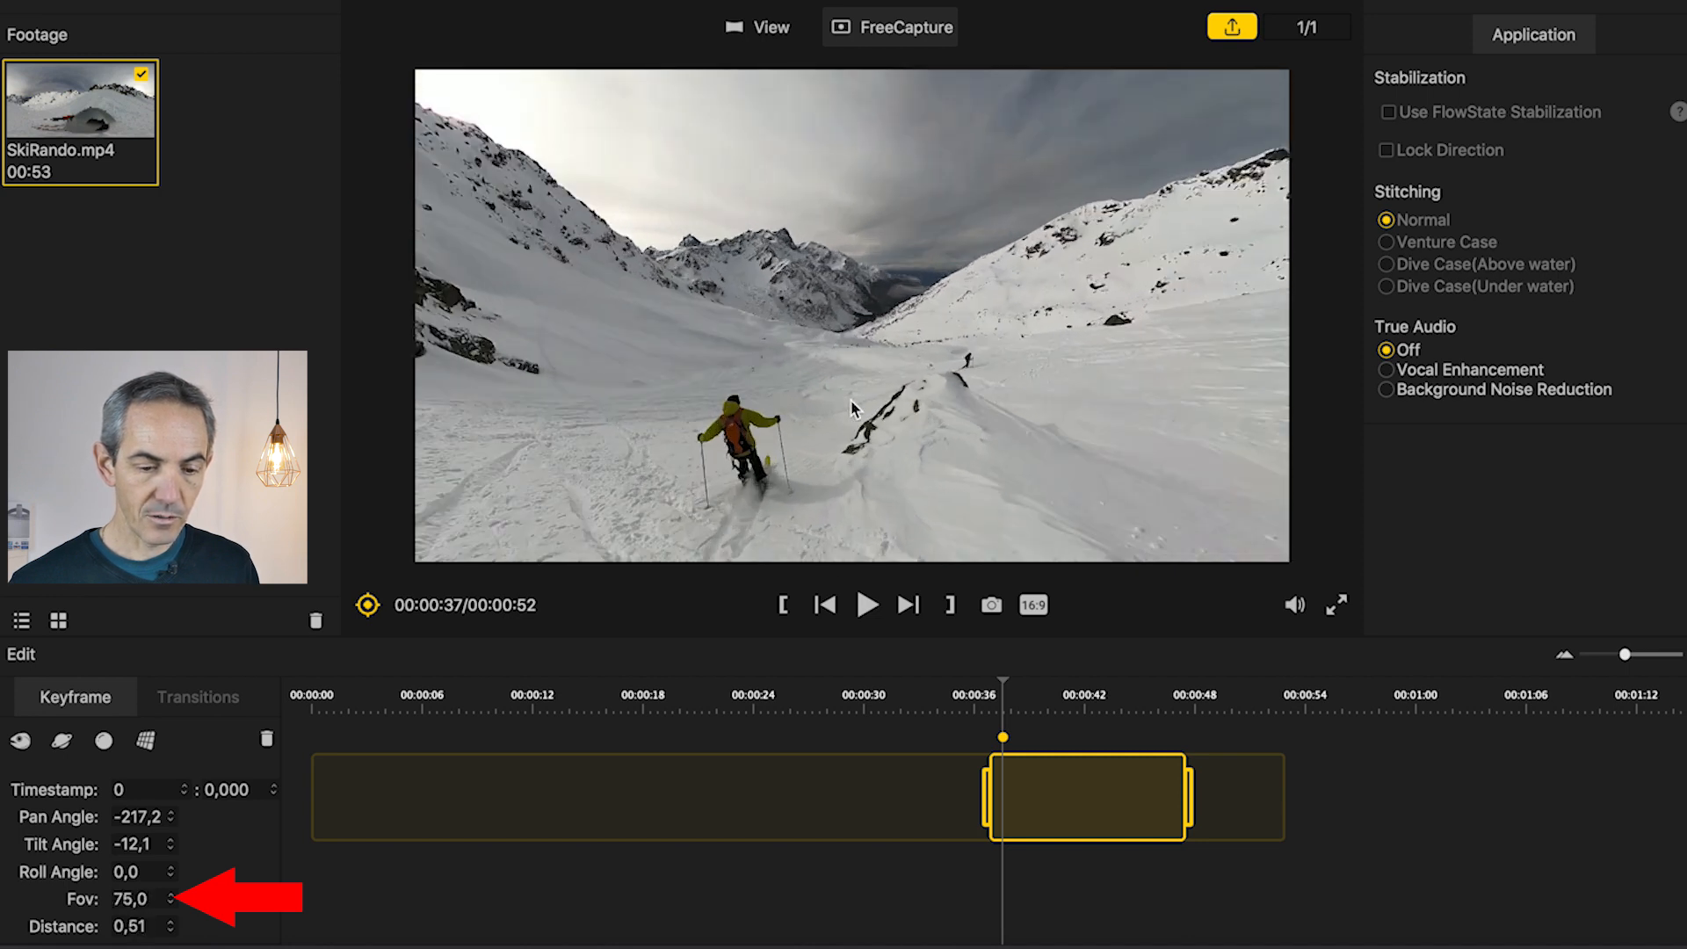
pyautogui.scroll(3, 854, 406)
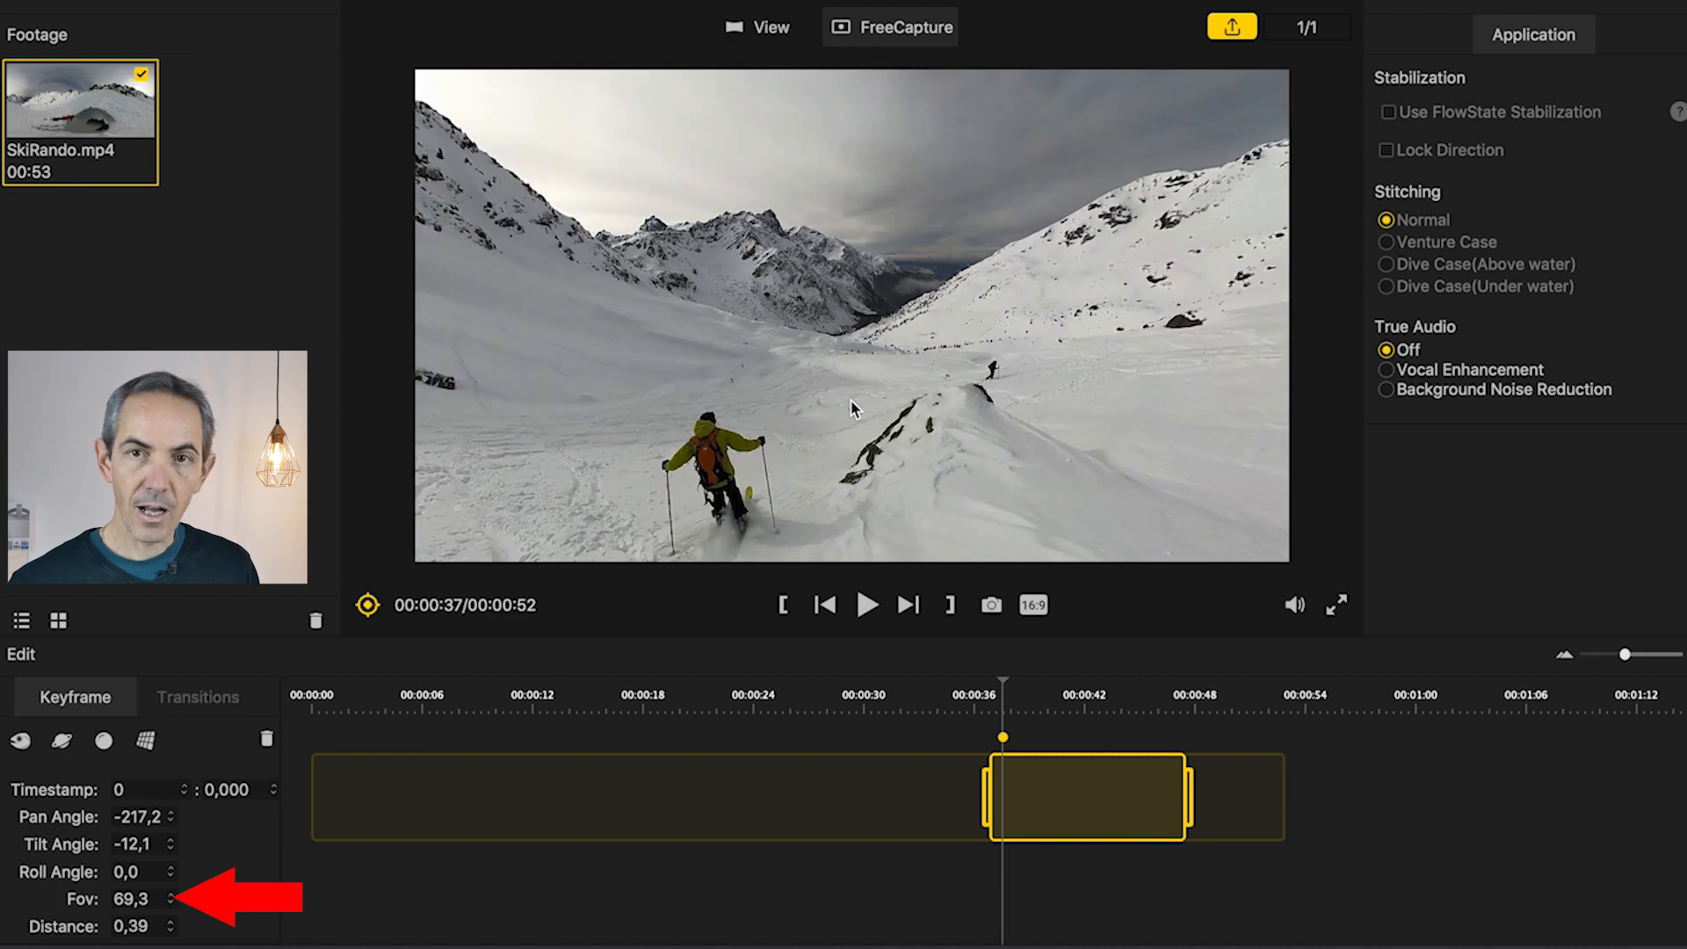
pyautogui.scroll(-2, 854, 406)
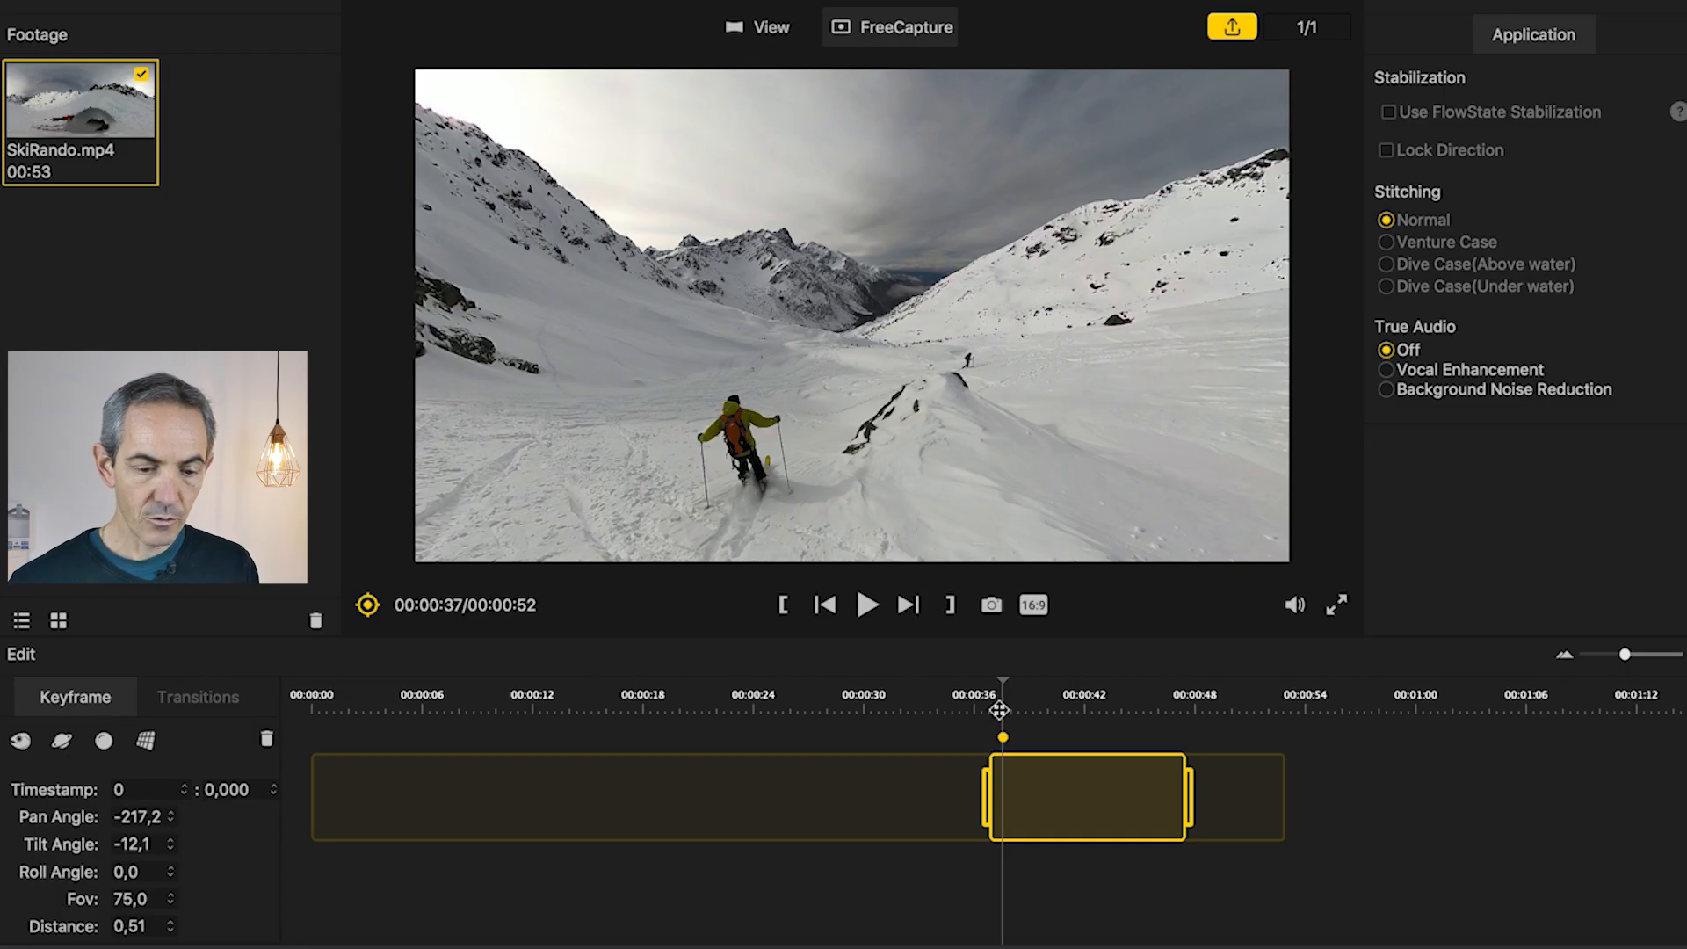
# Play the clip forward to about 40 seconds and add a second keyframe there
pyautogui.press('space')
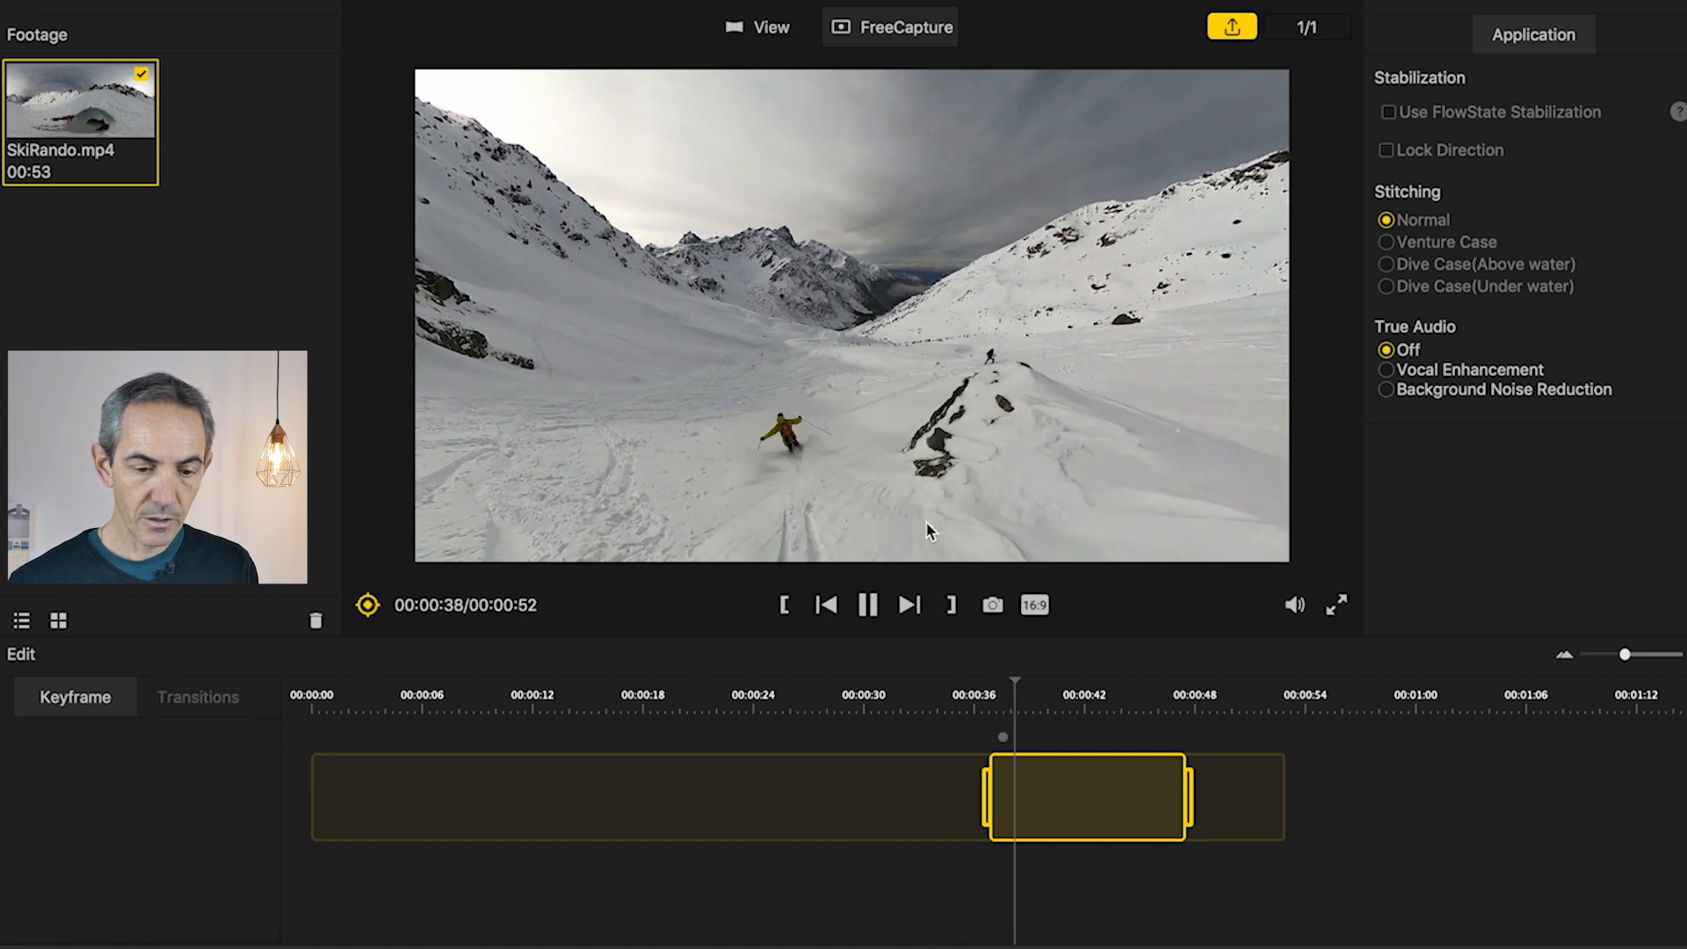
pyautogui.press('space')
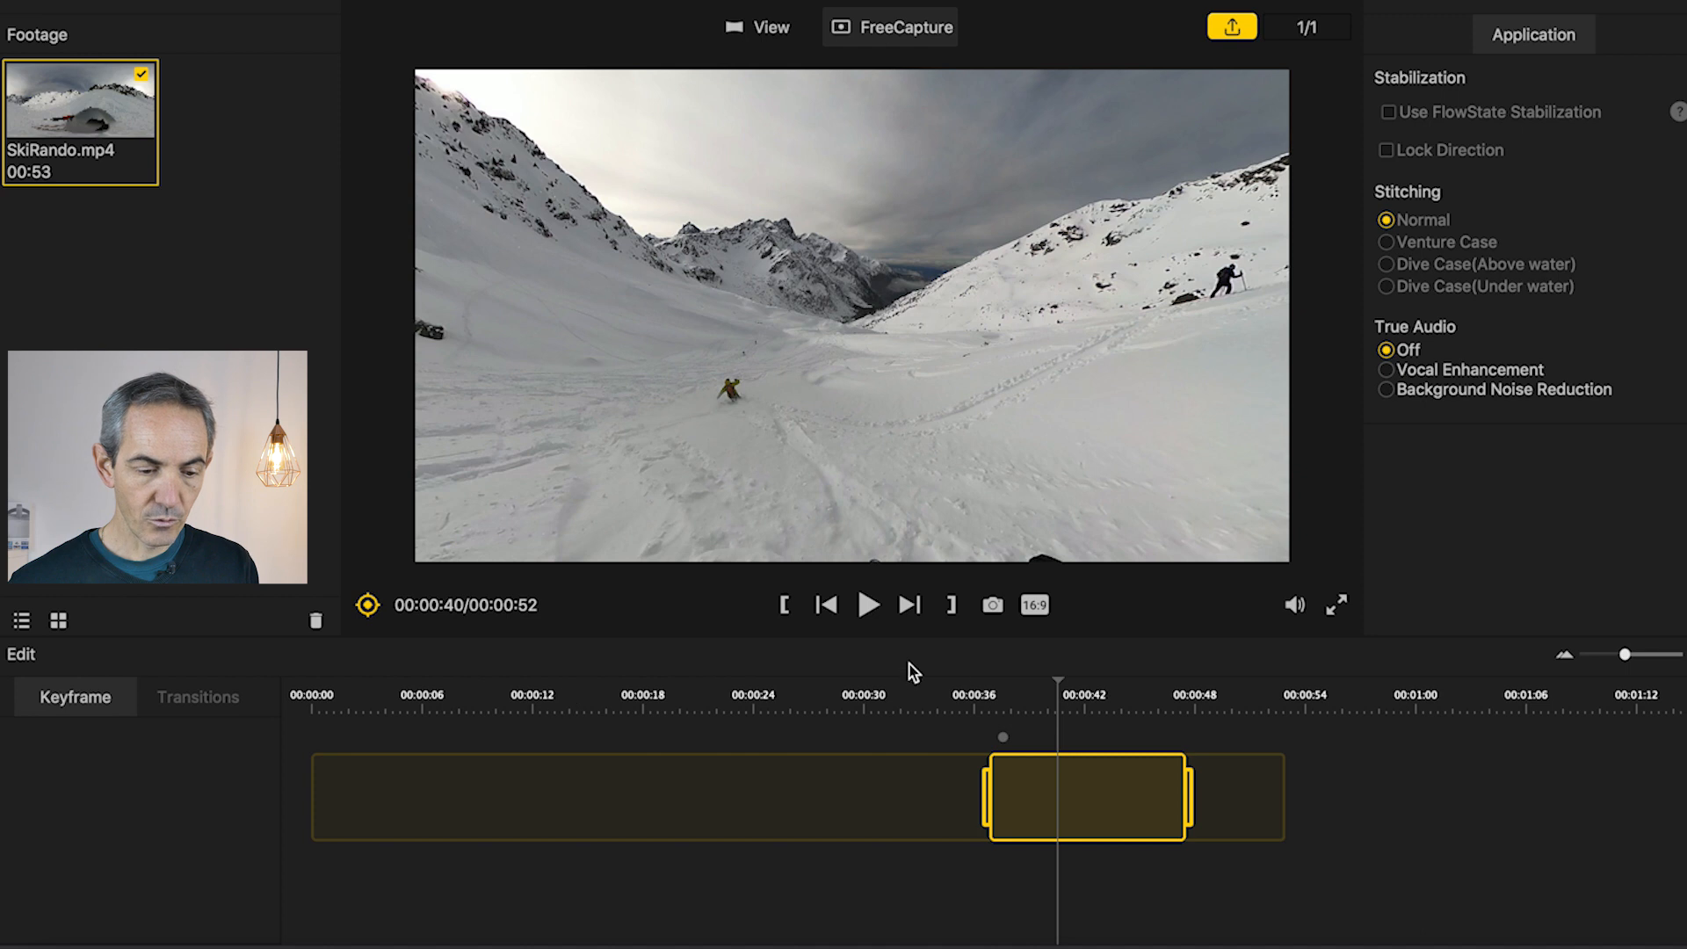
pyautogui.click(368, 605)
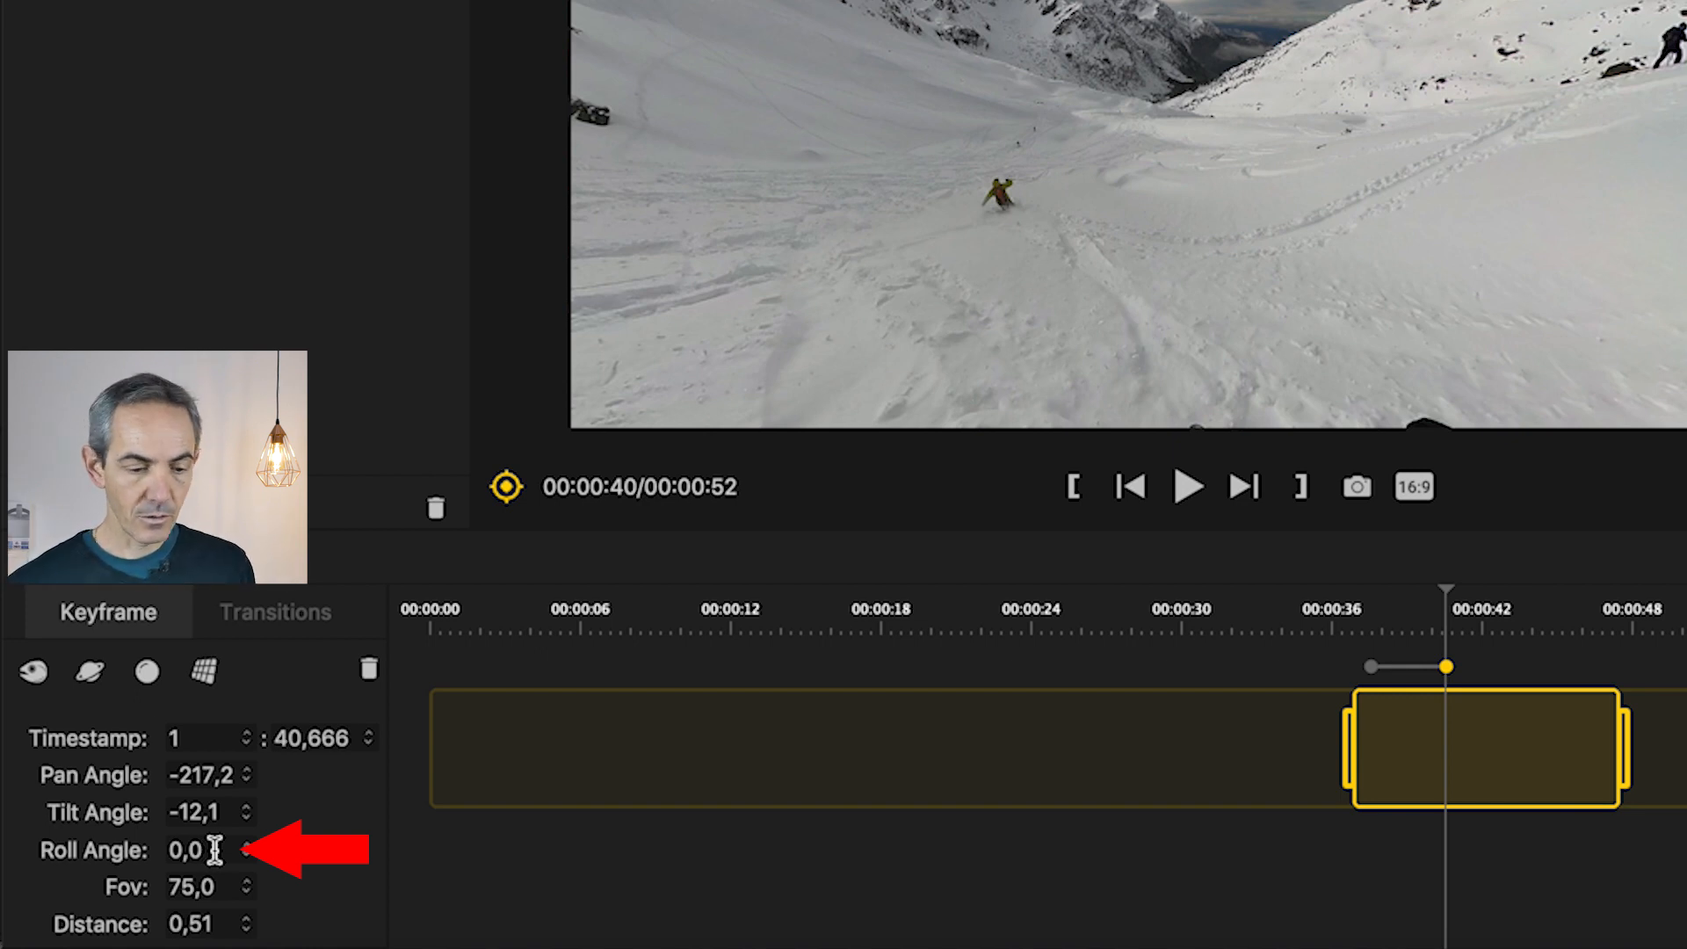
# Turn the second keyframe's view upside down with a roll angle of 180, and fine-tune the roll to 174
pyautogui.moveTo(215, 850); pyautogui.dragTo(160, 850)
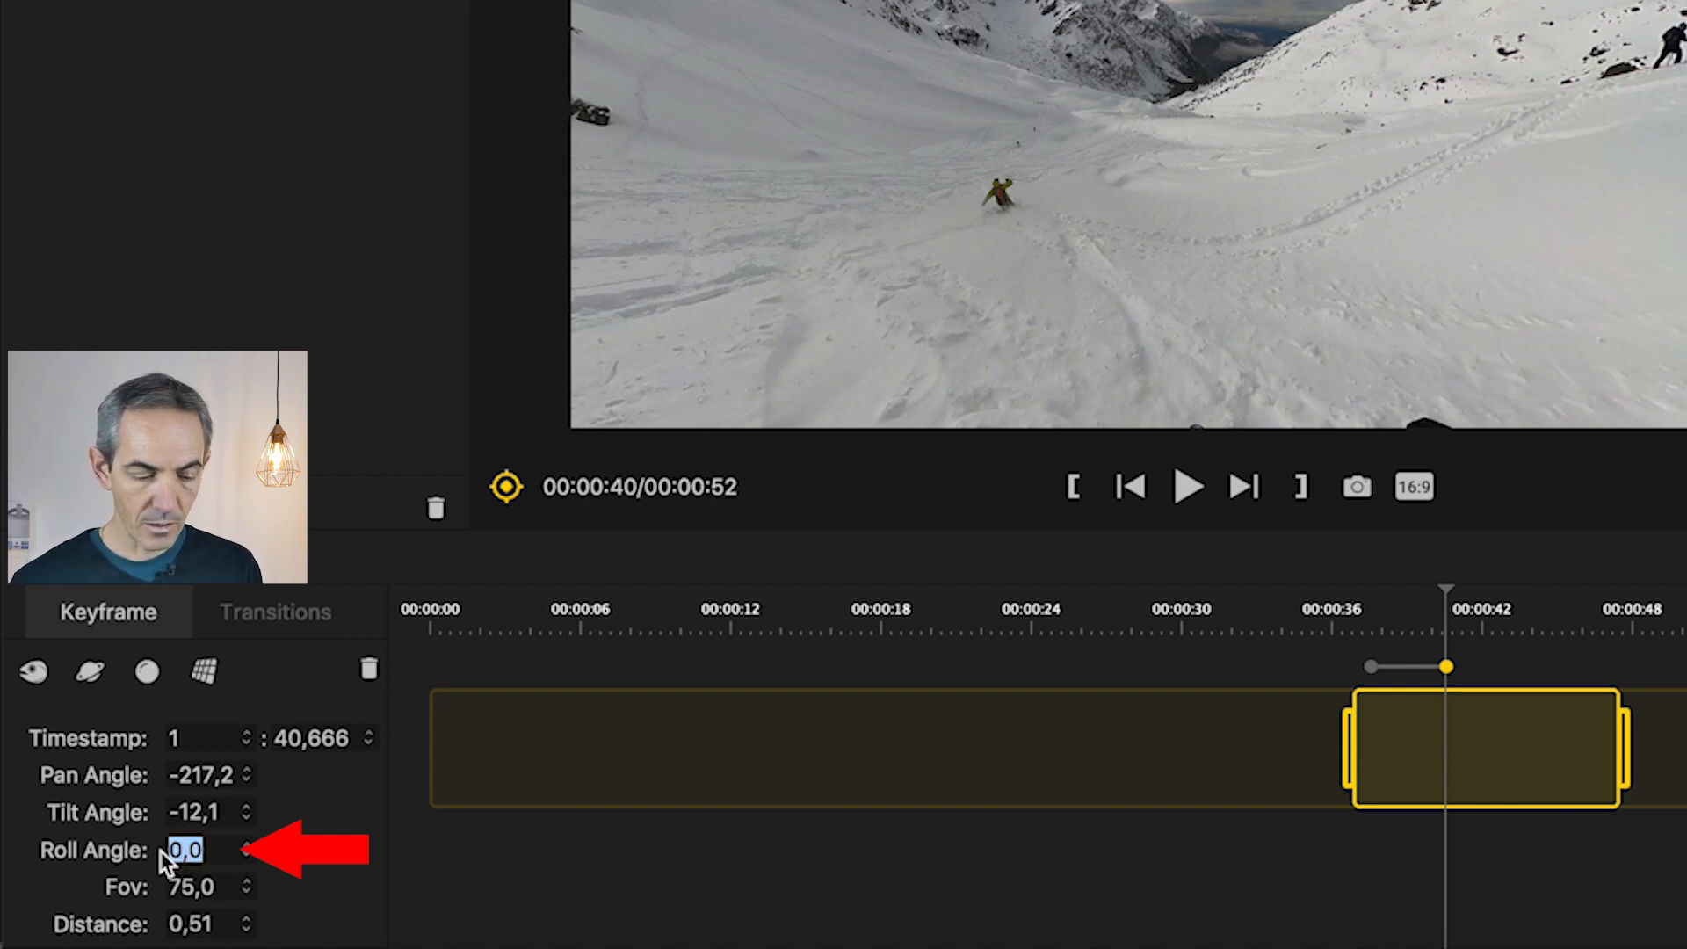
pyautogui.write('1')
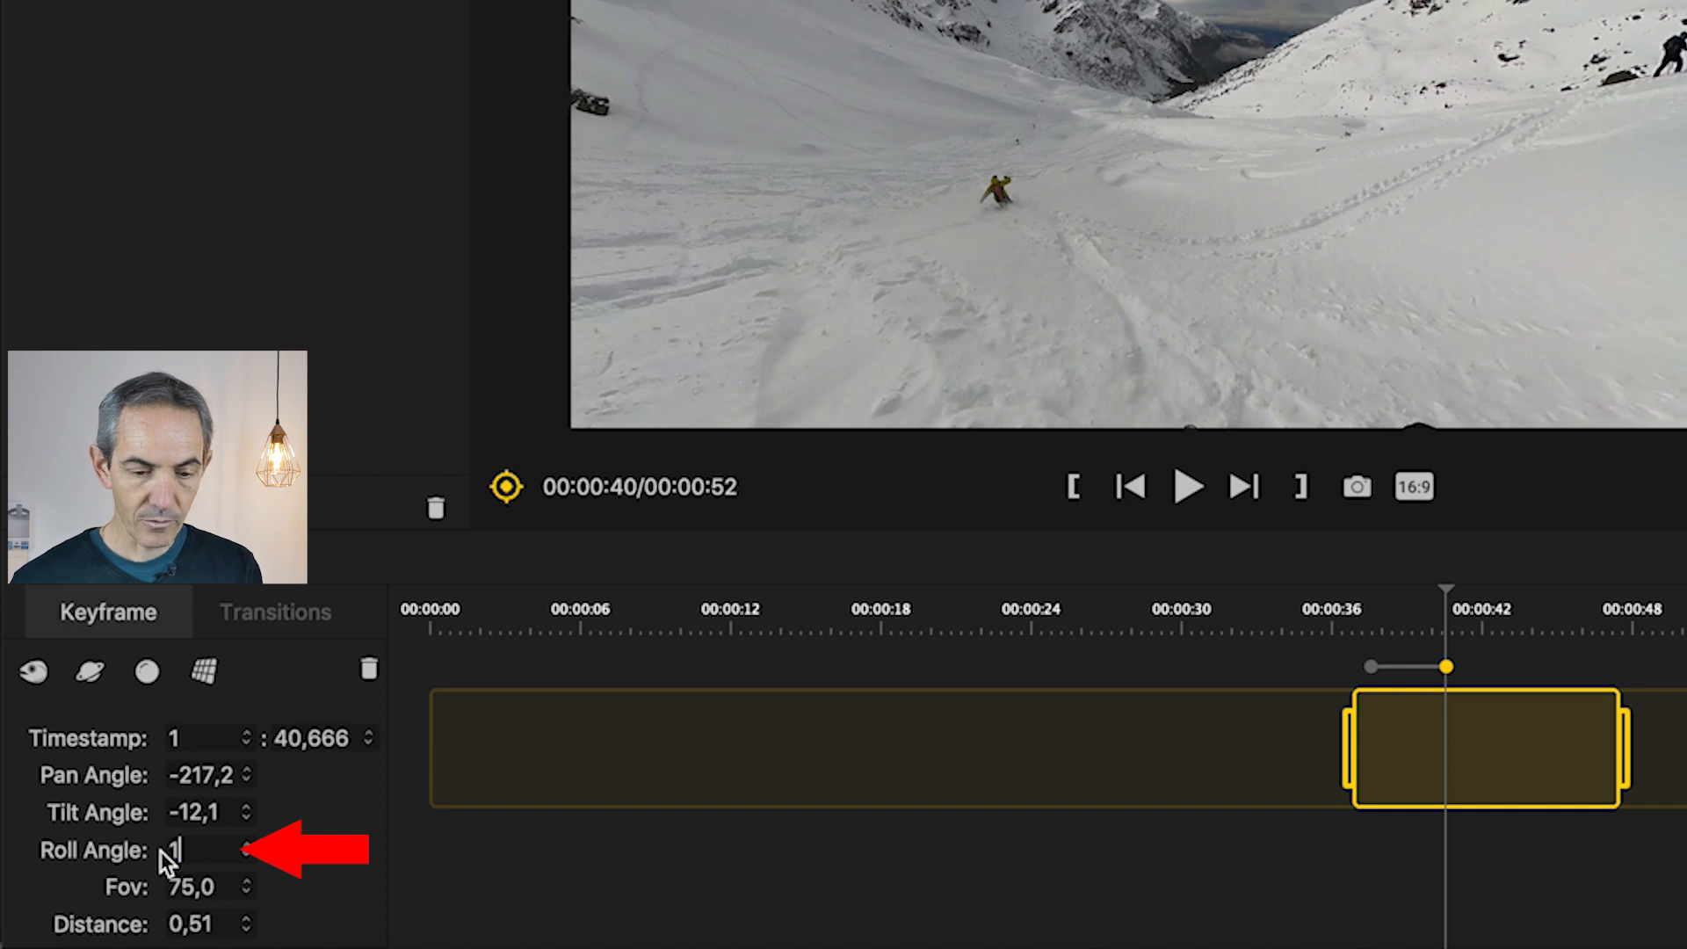
pyautogui.write('80')
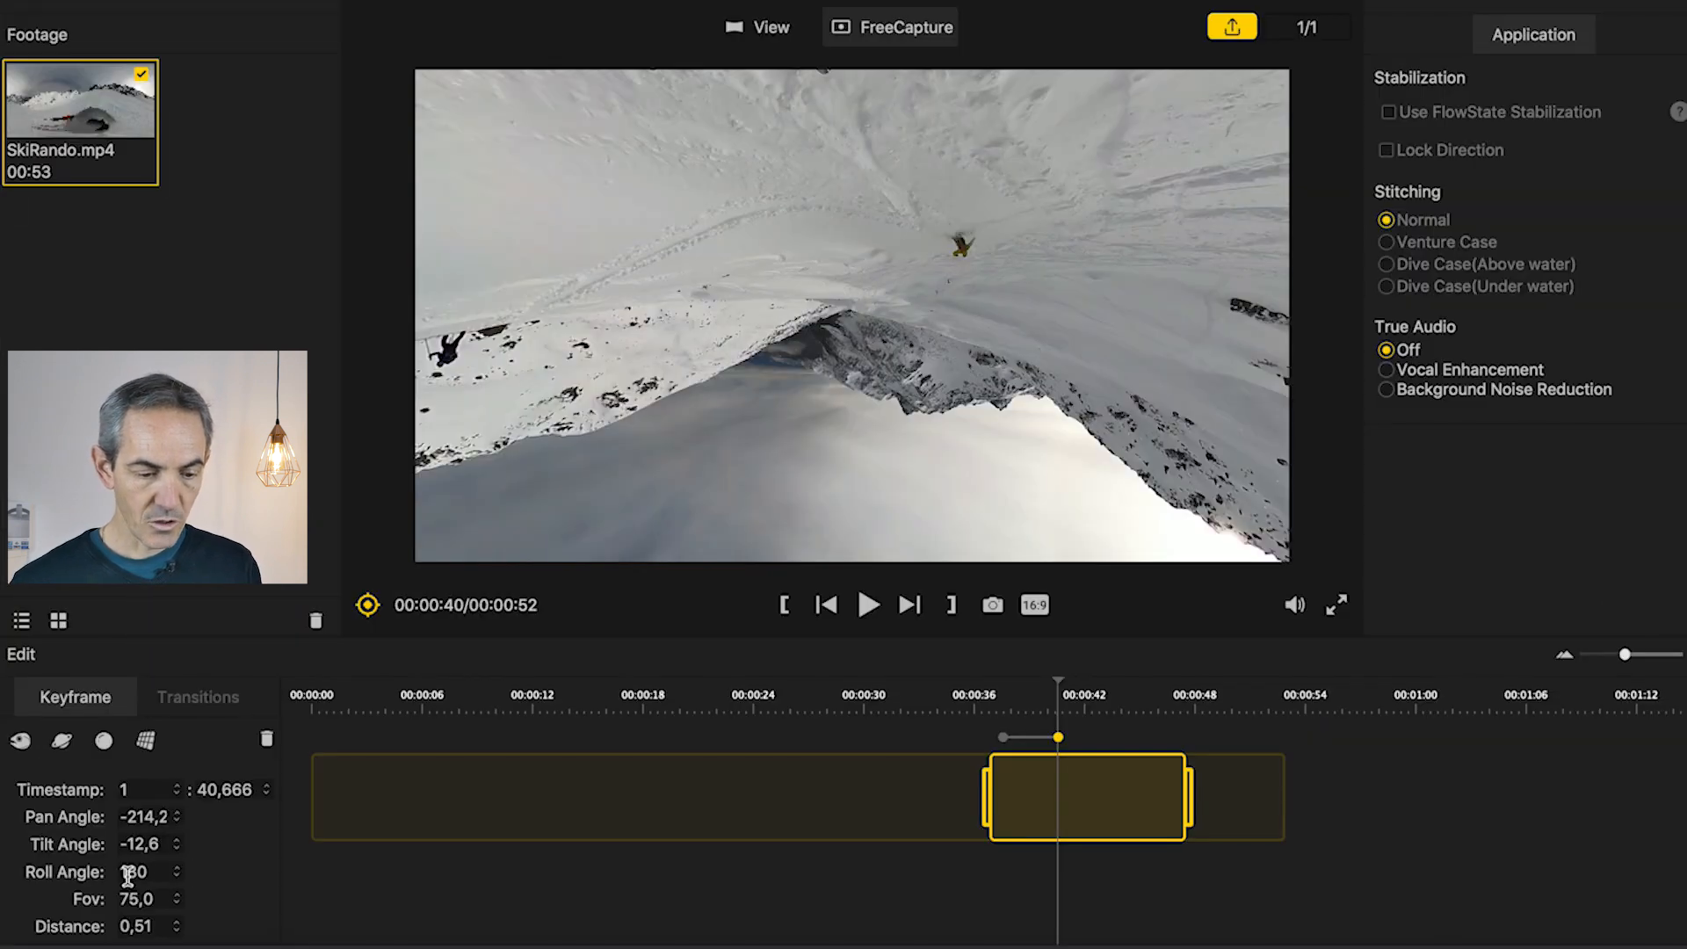
pyautogui.click(177, 878)
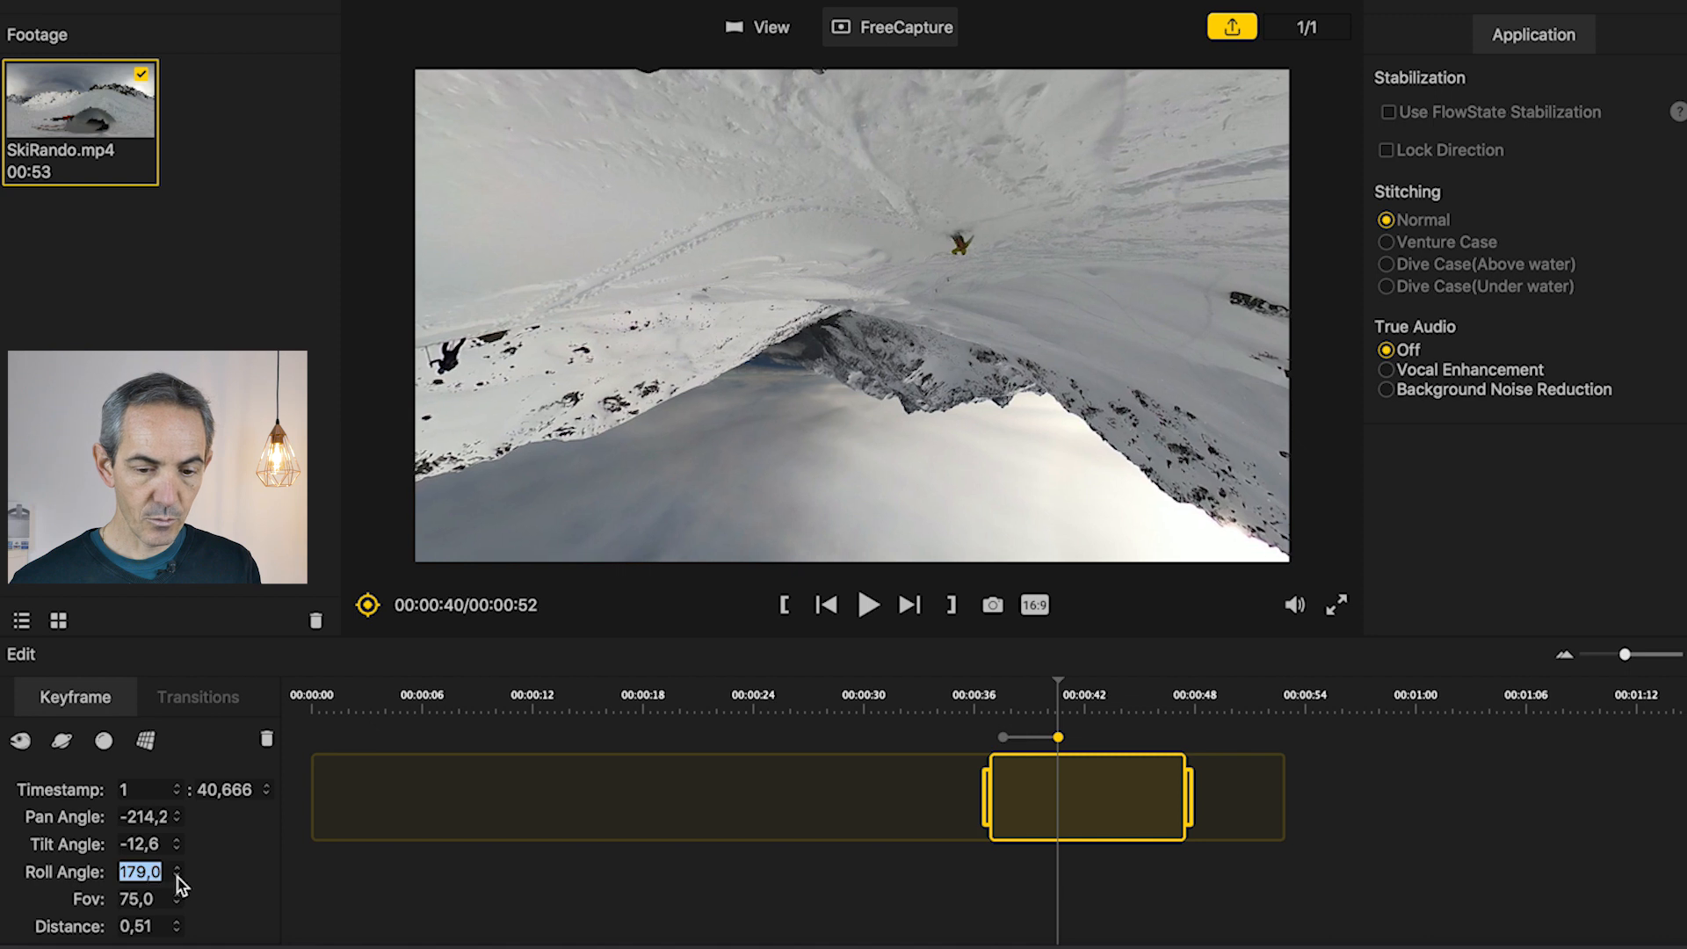
pyautogui.click(177, 877)
pyautogui.click(177, 877)
pyautogui.click(177, 877)
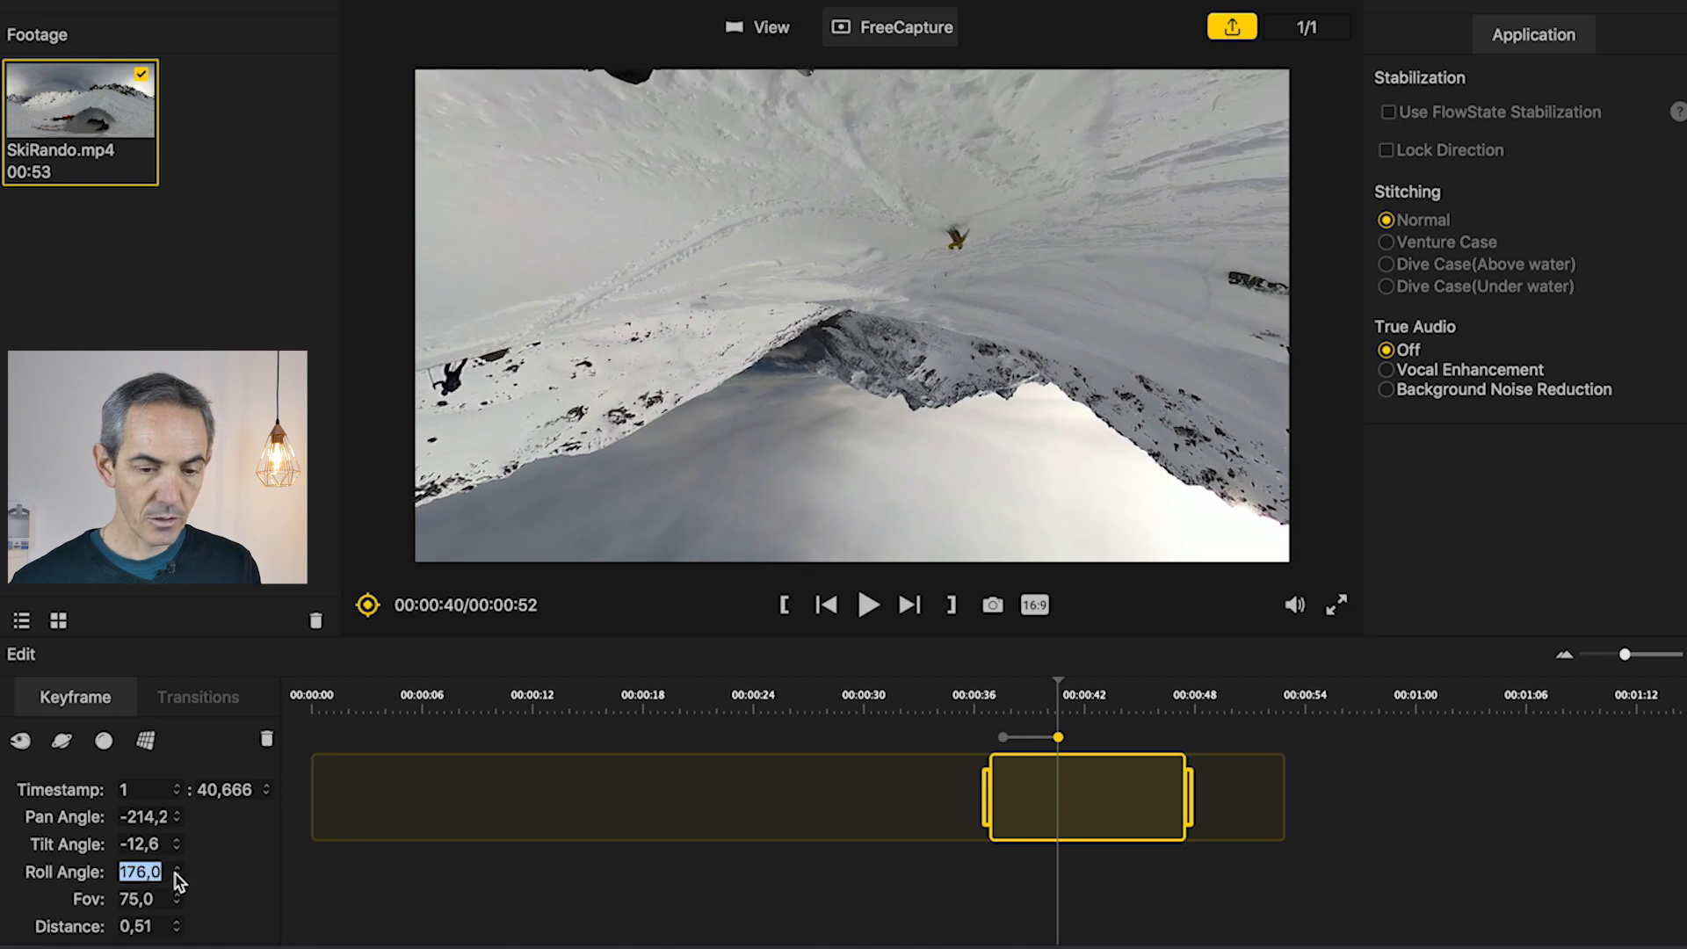
pyautogui.click(177, 868)
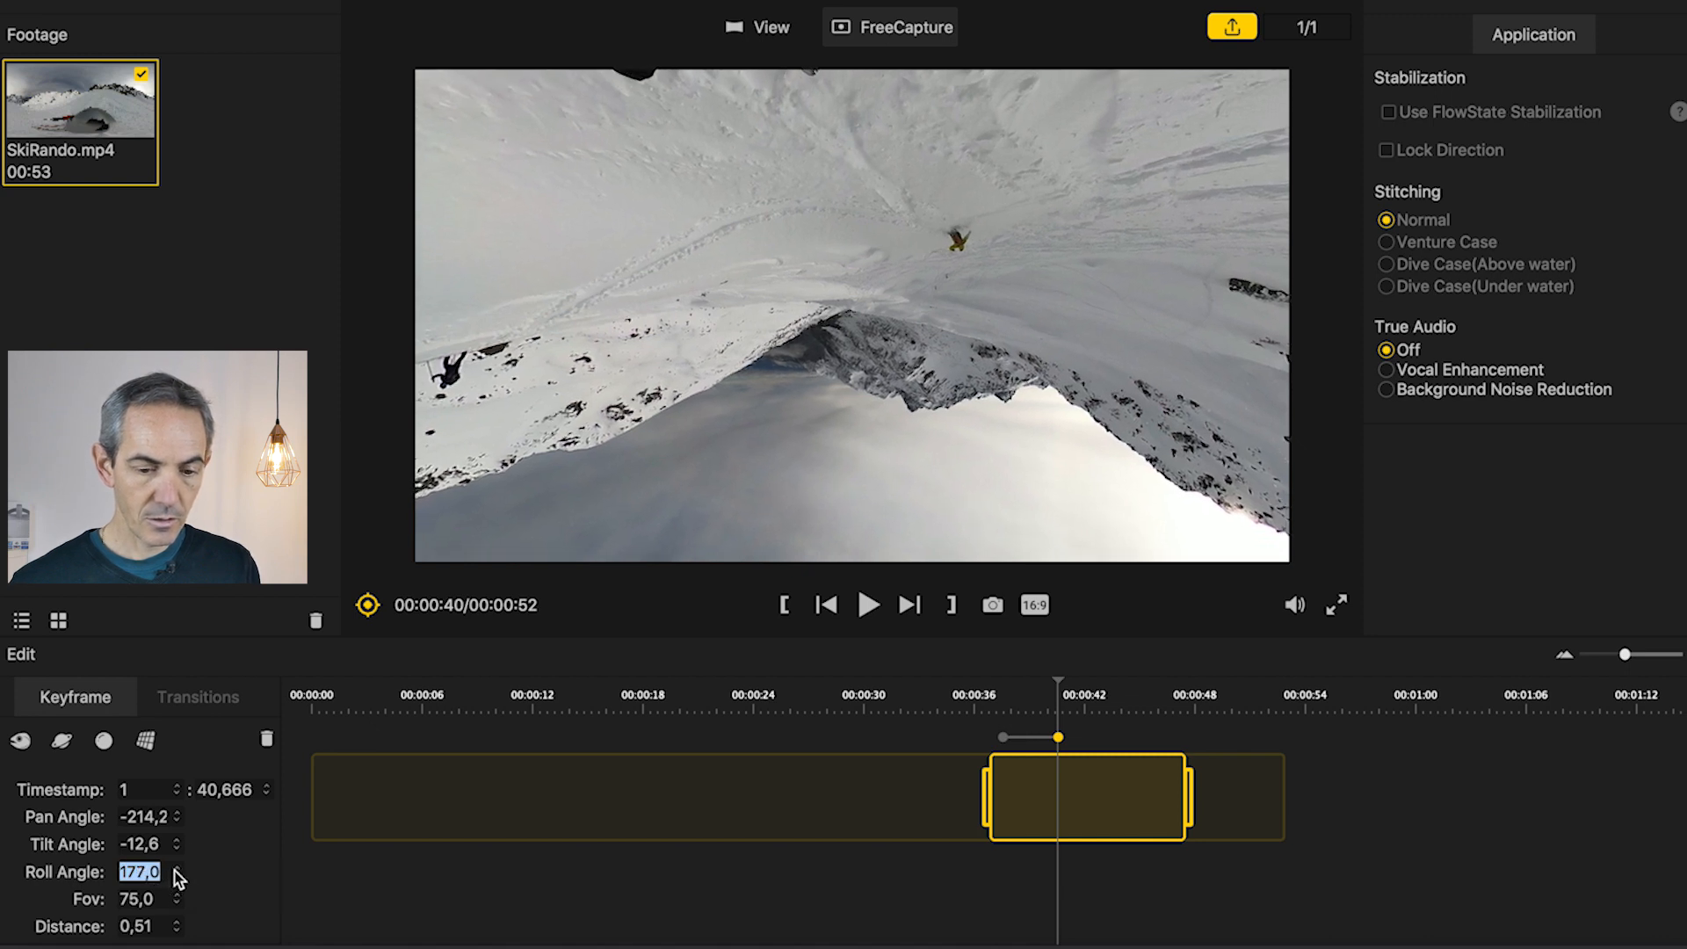
pyautogui.click(176, 868)
pyautogui.scroll(-4, 174, 871)
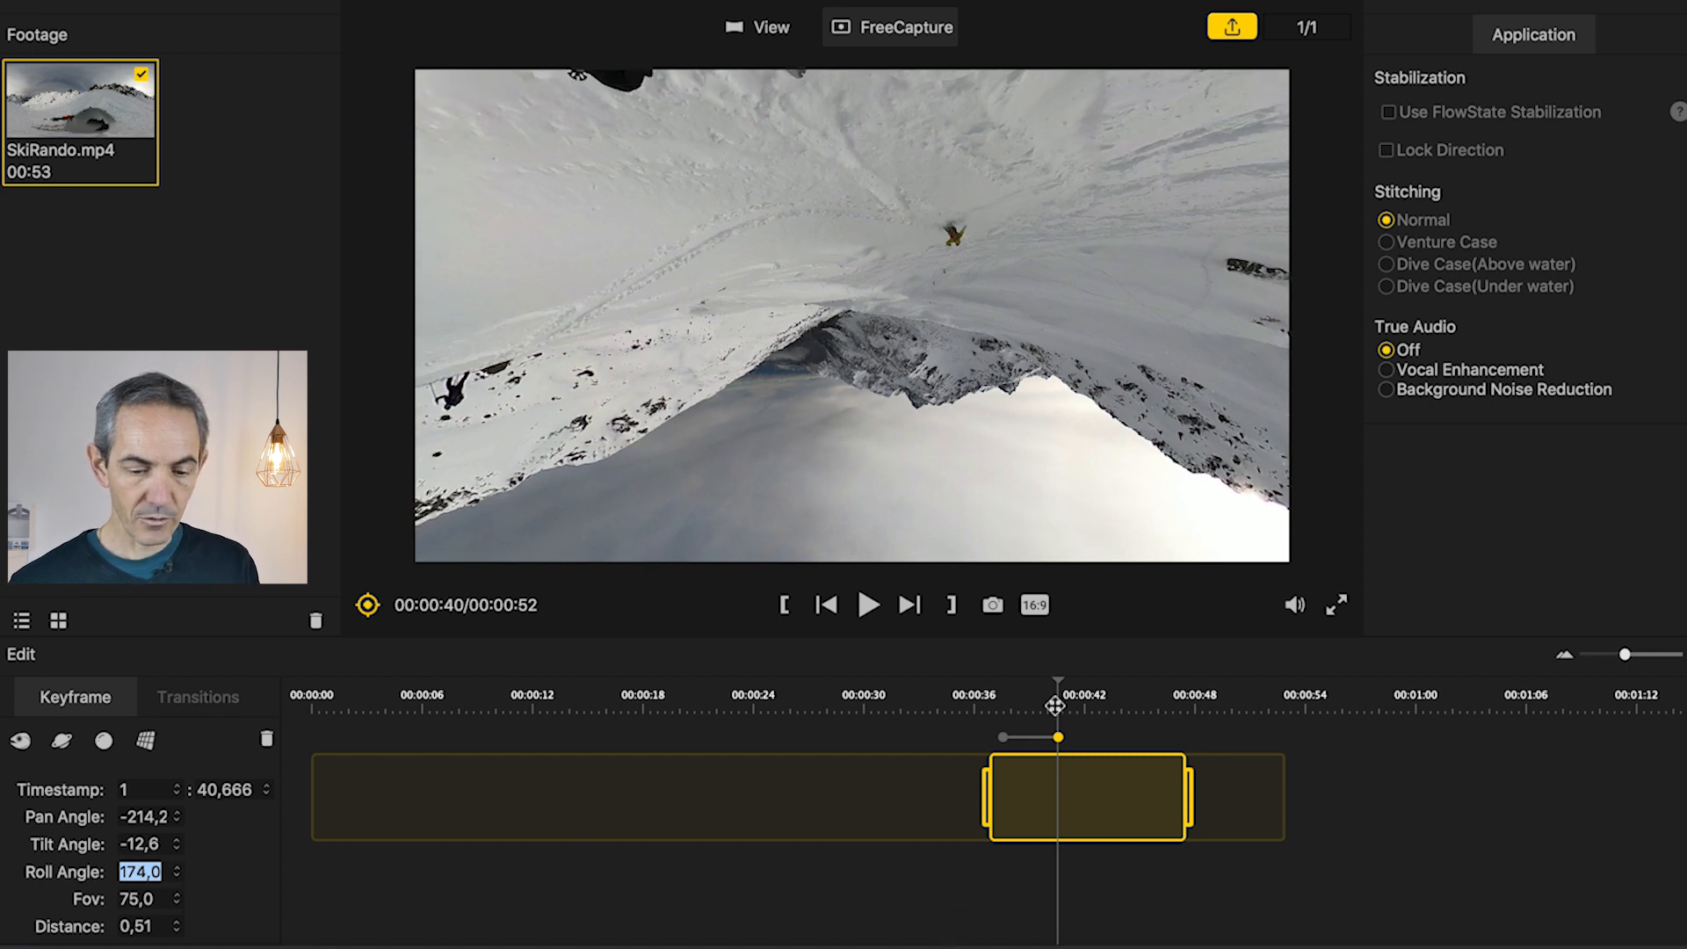
# Play back the rotation from the first keyframe to just past the second one
pyautogui.moveTo(1059, 681); pyautogui.dragTo(993, 683)
pyautogui.press('space')
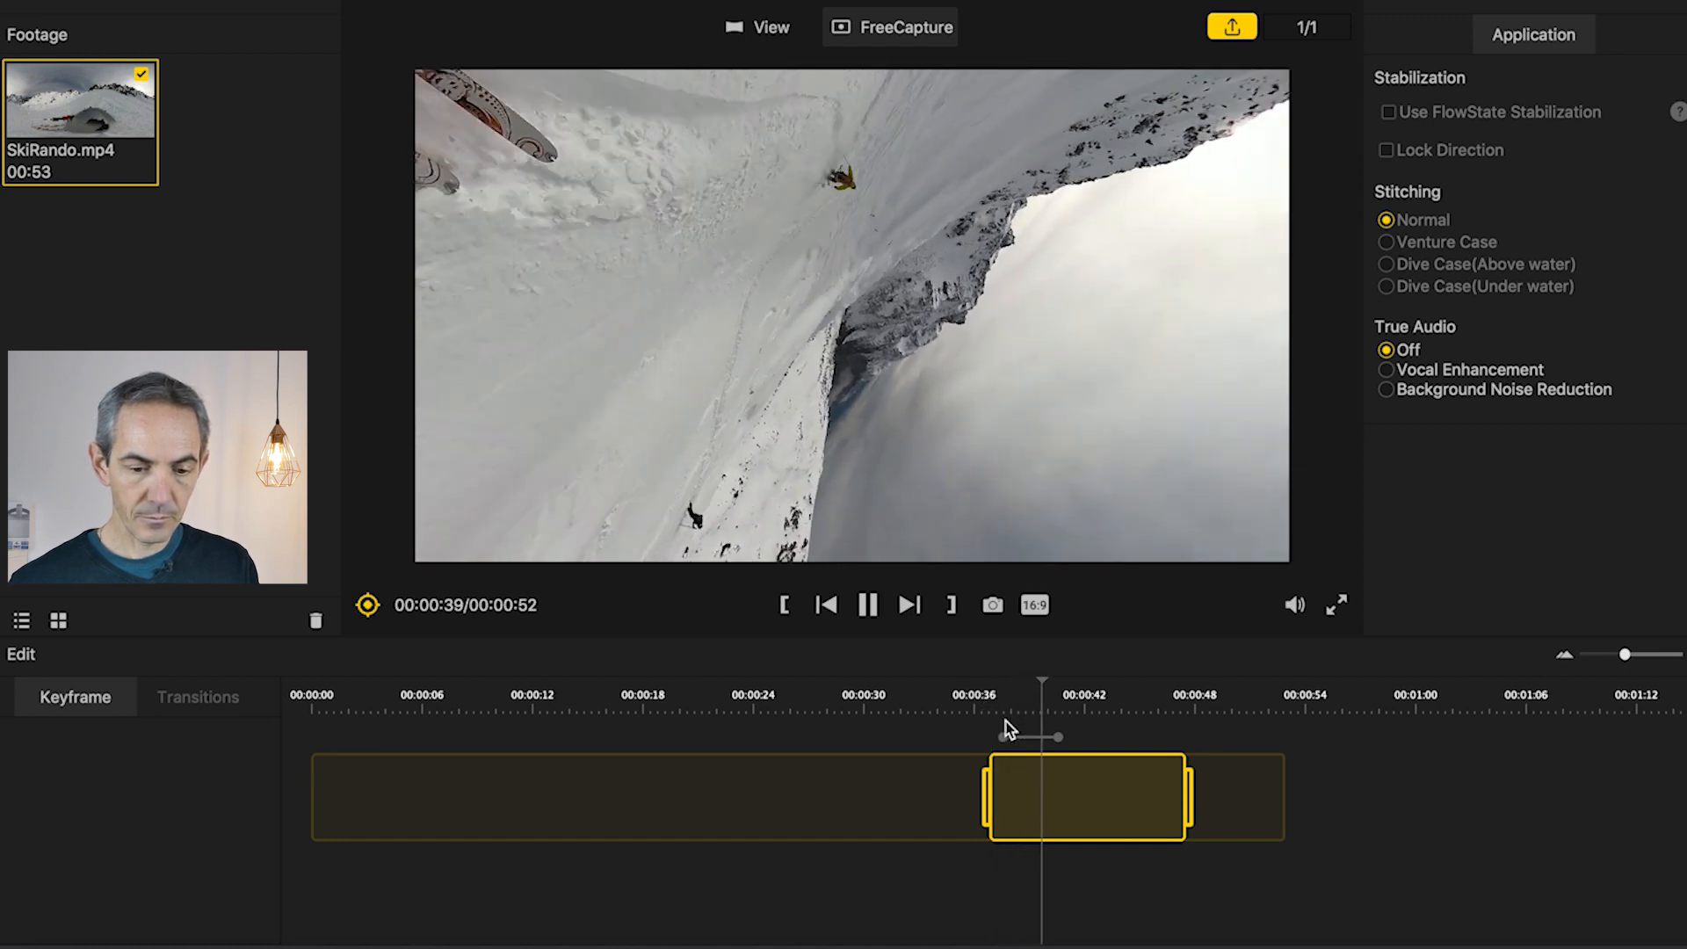
pyautogui.press('space')
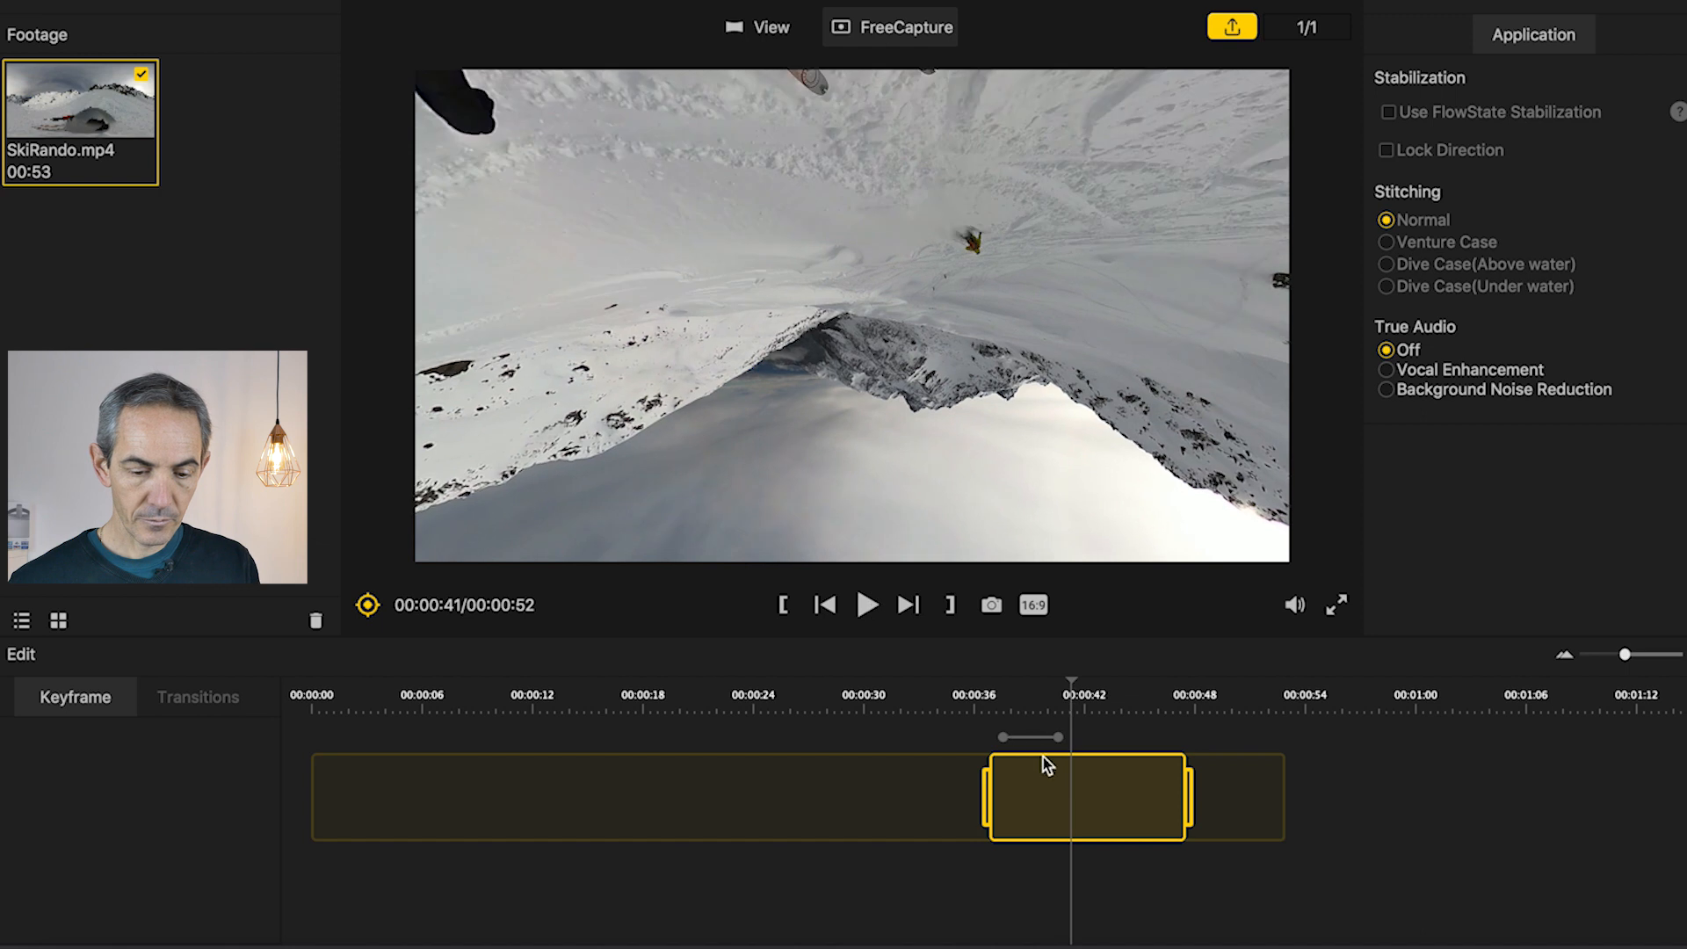
# Advance playback to about 42 seconds and add a third keyframe there
pyautogui.press('space')
pyautogui.press('space')
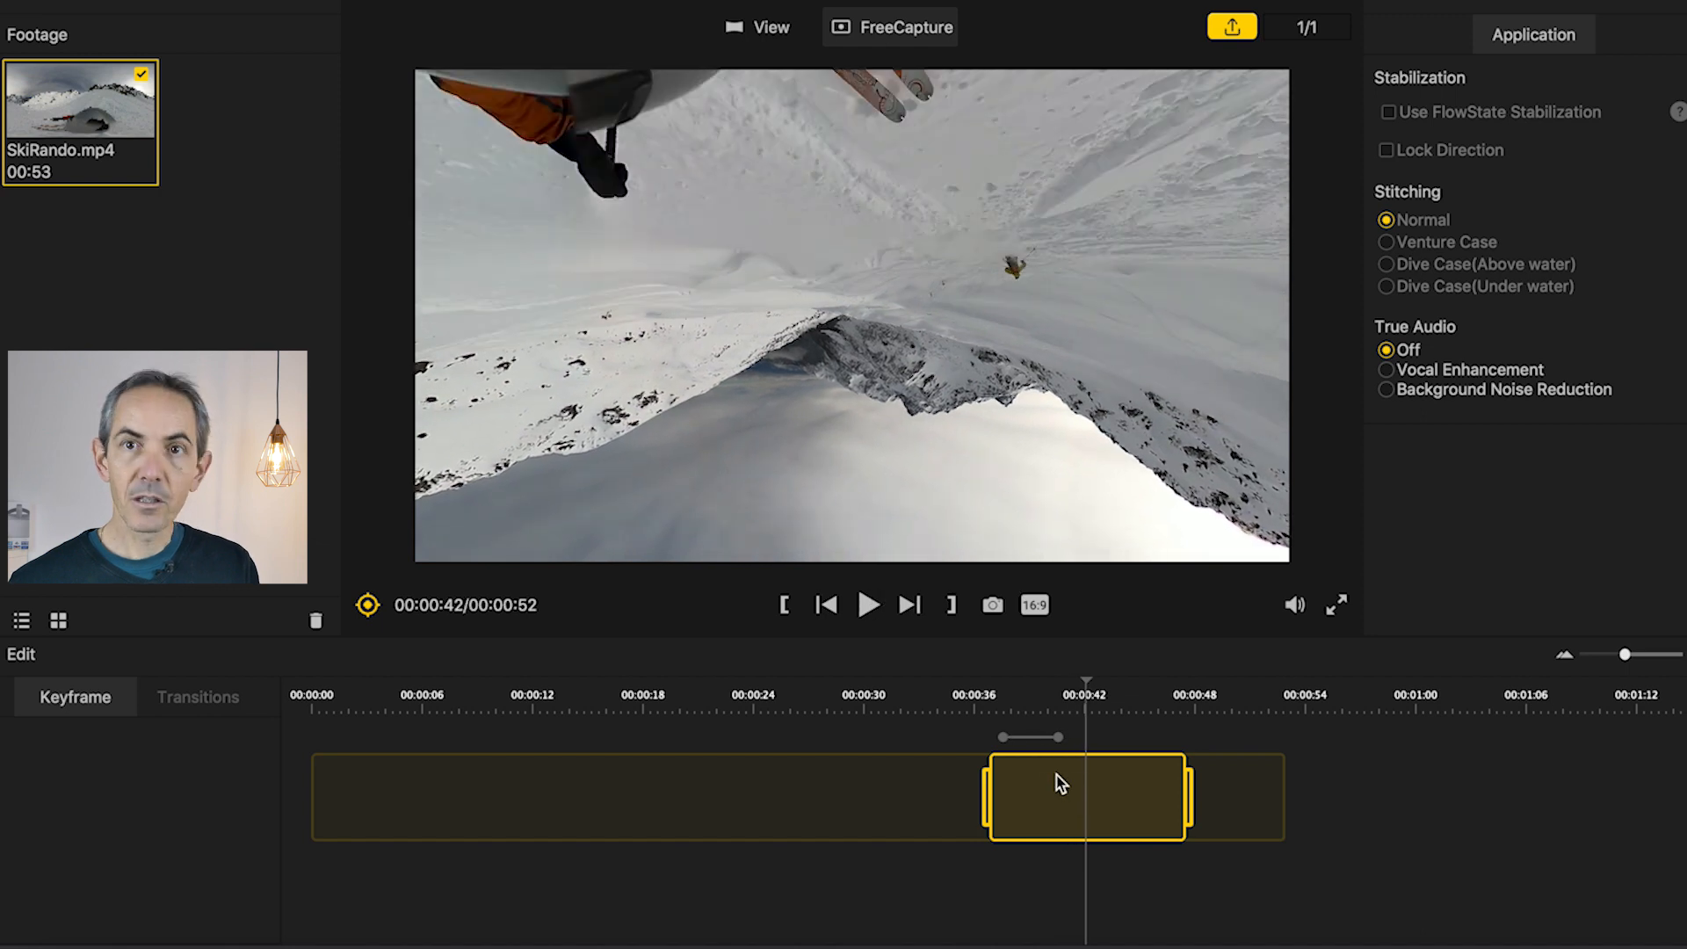
pyautogui.click(367, 604)
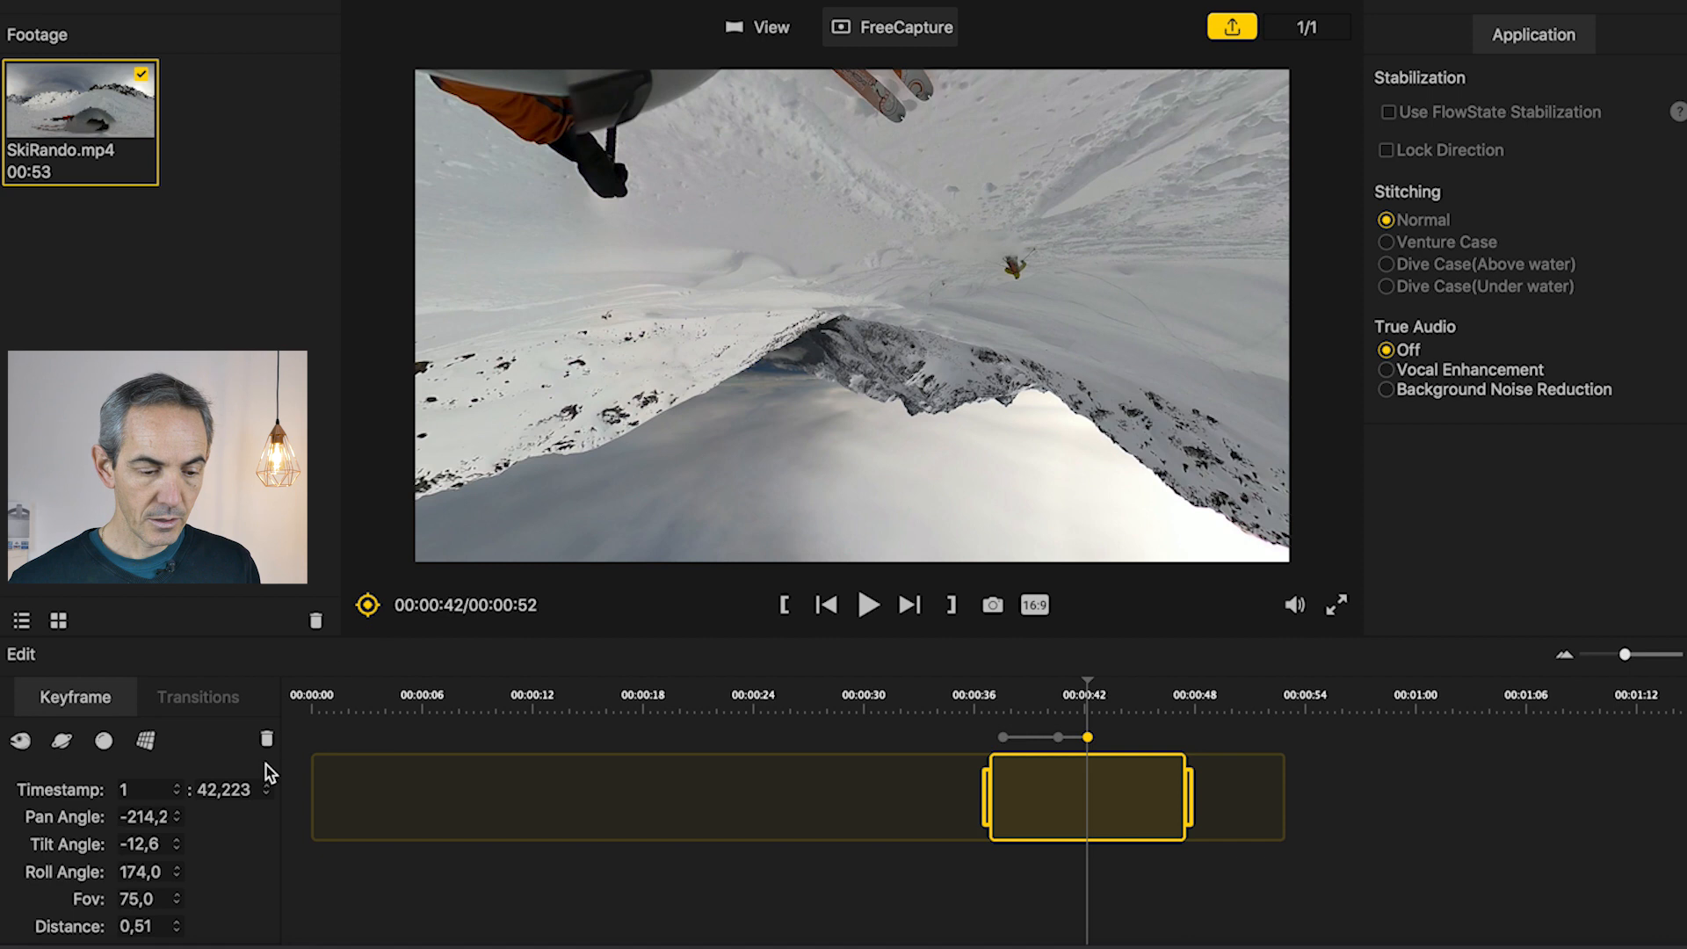
# Set the third keyframe's roll angle to 360, and fine-tune it down to 354 to level the horizon
pyautogui.click(151, 873)
pyautogui.moveTo(160, 873); pyautogui.dragTo(104, 874)
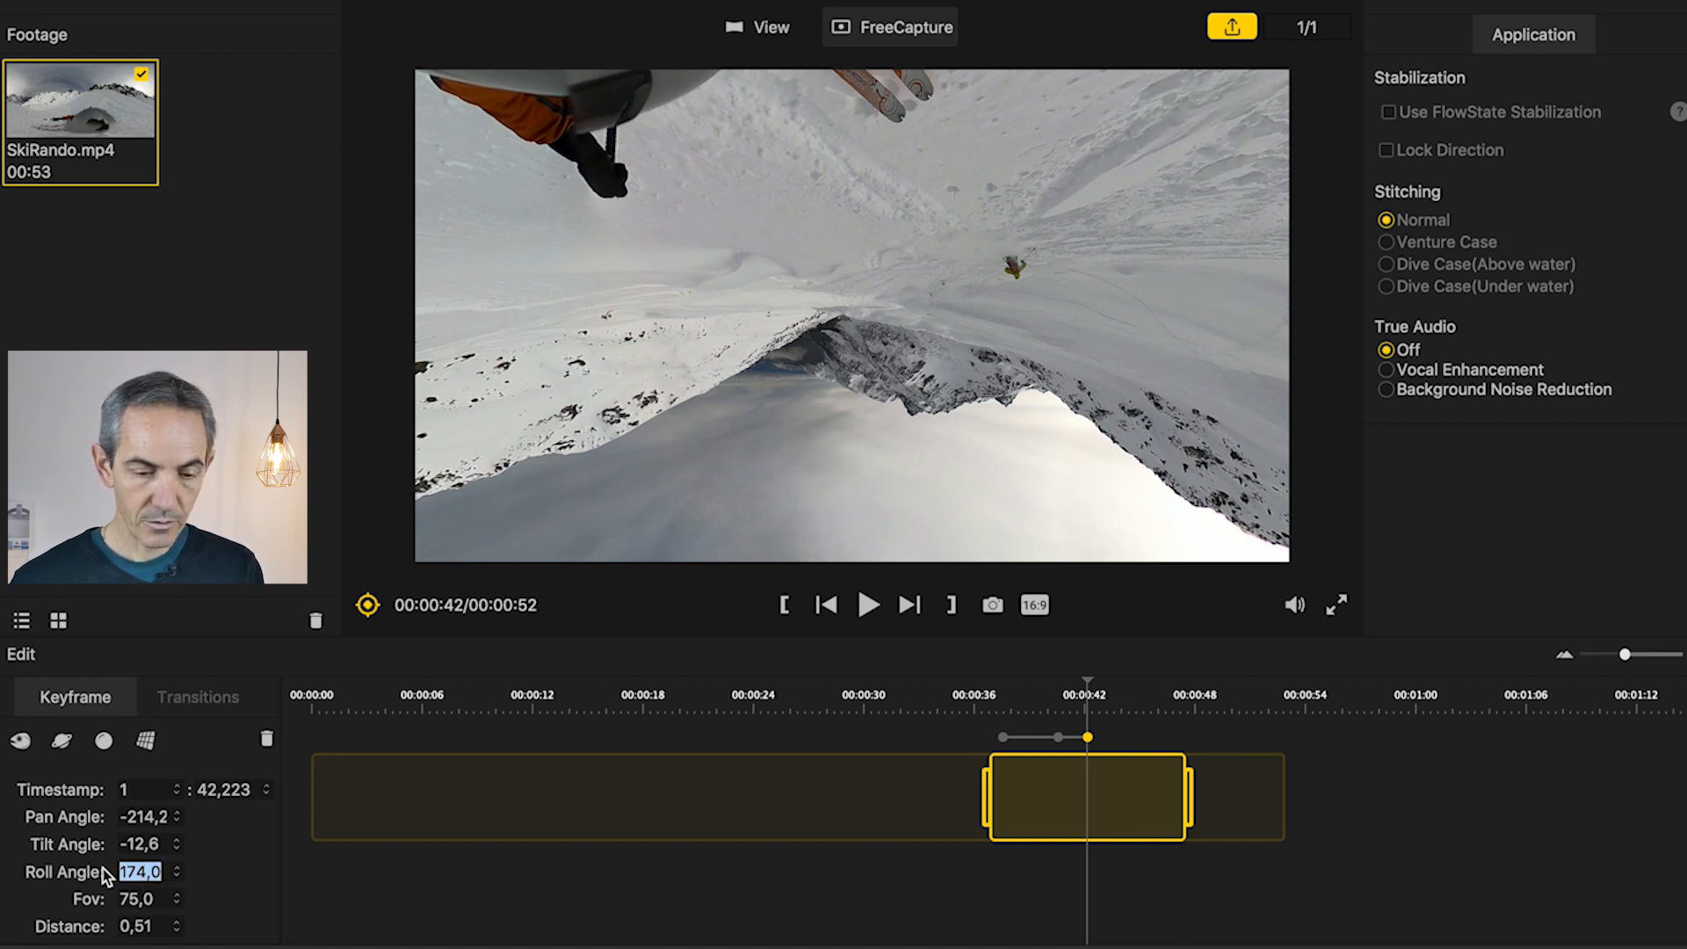
pyautogui.write('360')
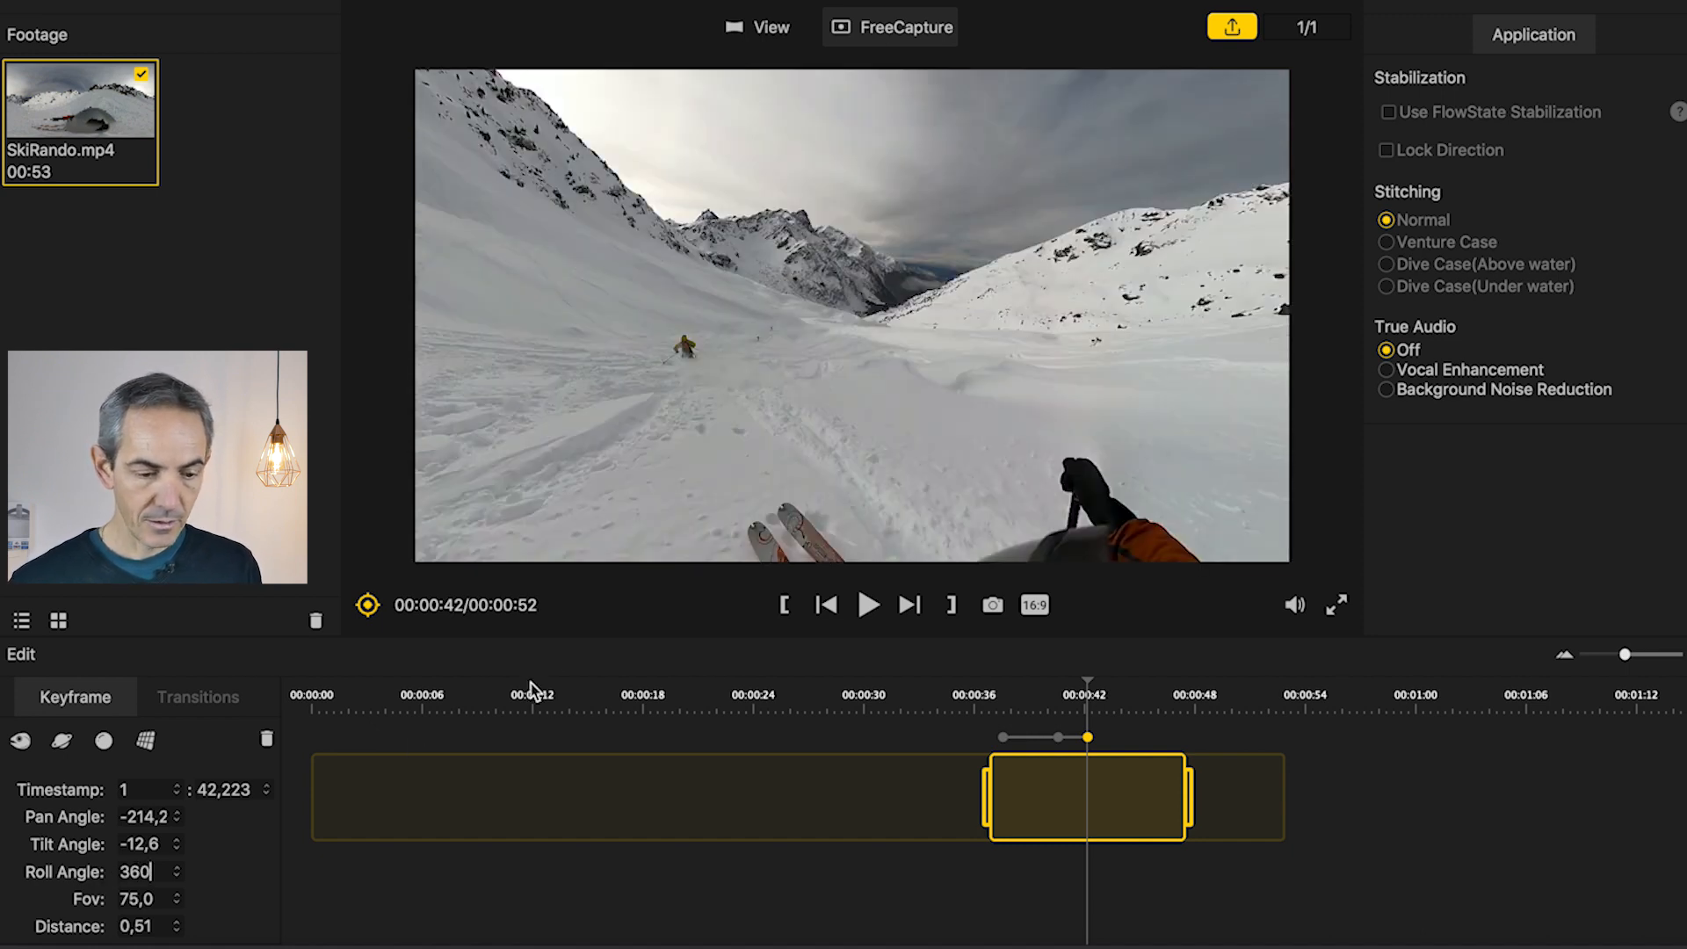
pyautogui.click(175, 877)
pyautogui.click(175, 877)
pyautogui.click(176, 877)
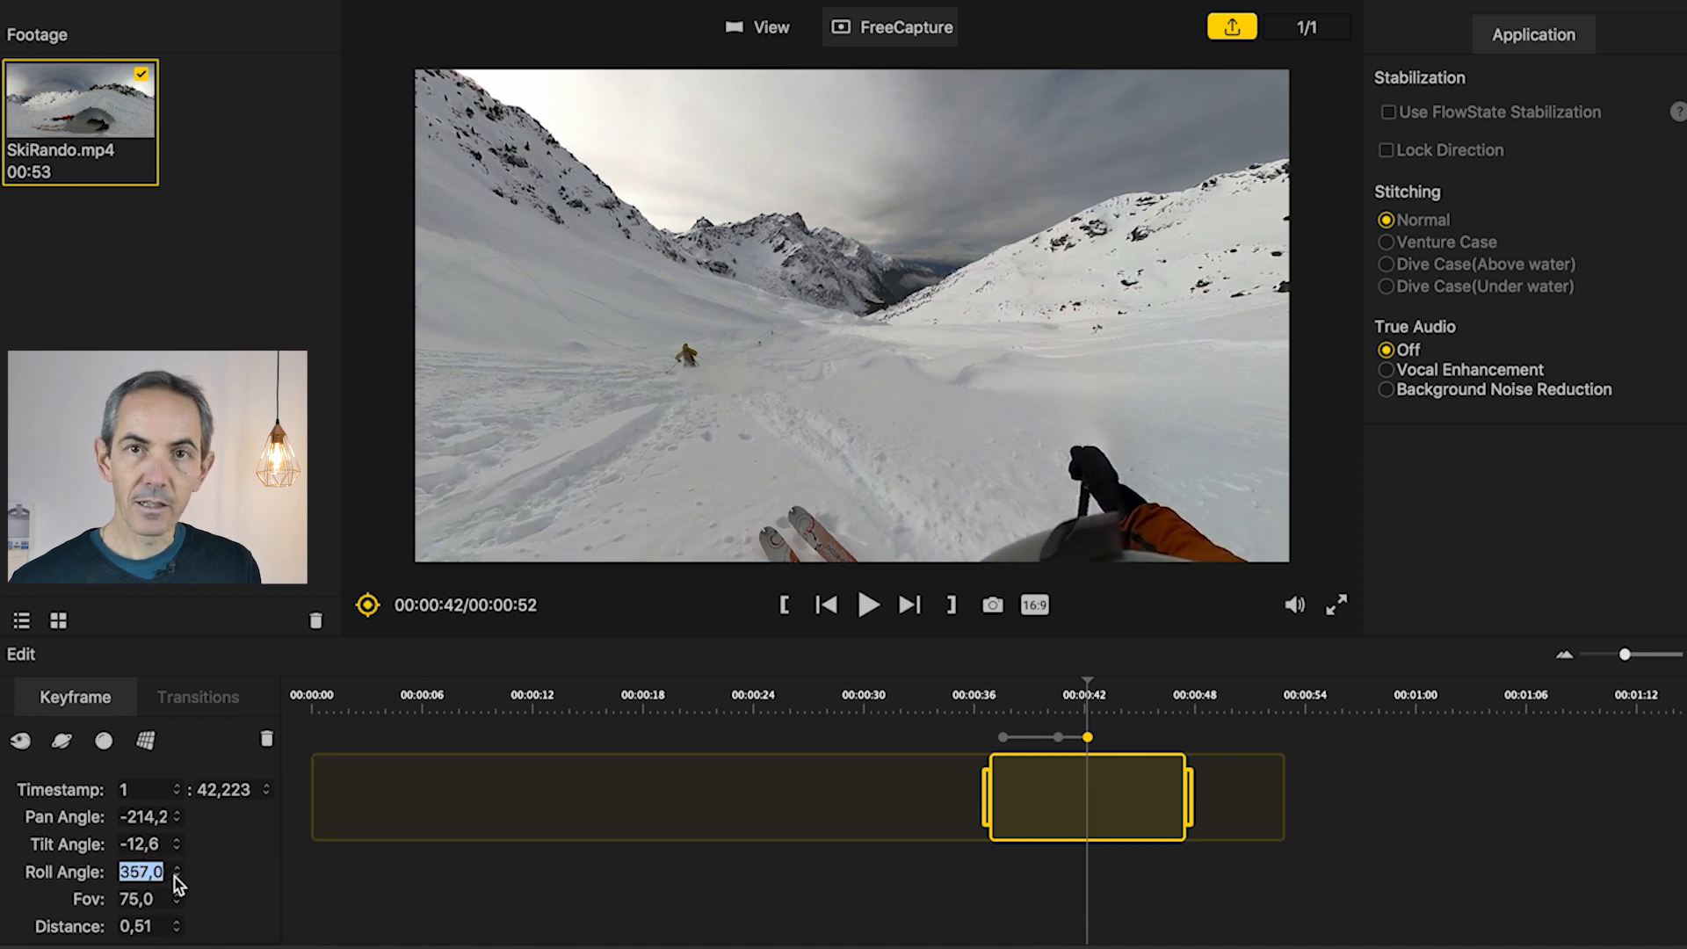
pyautogui.click(176, 877)
pyautogui.click(176, 877)
pyautogui.click(176, 877)
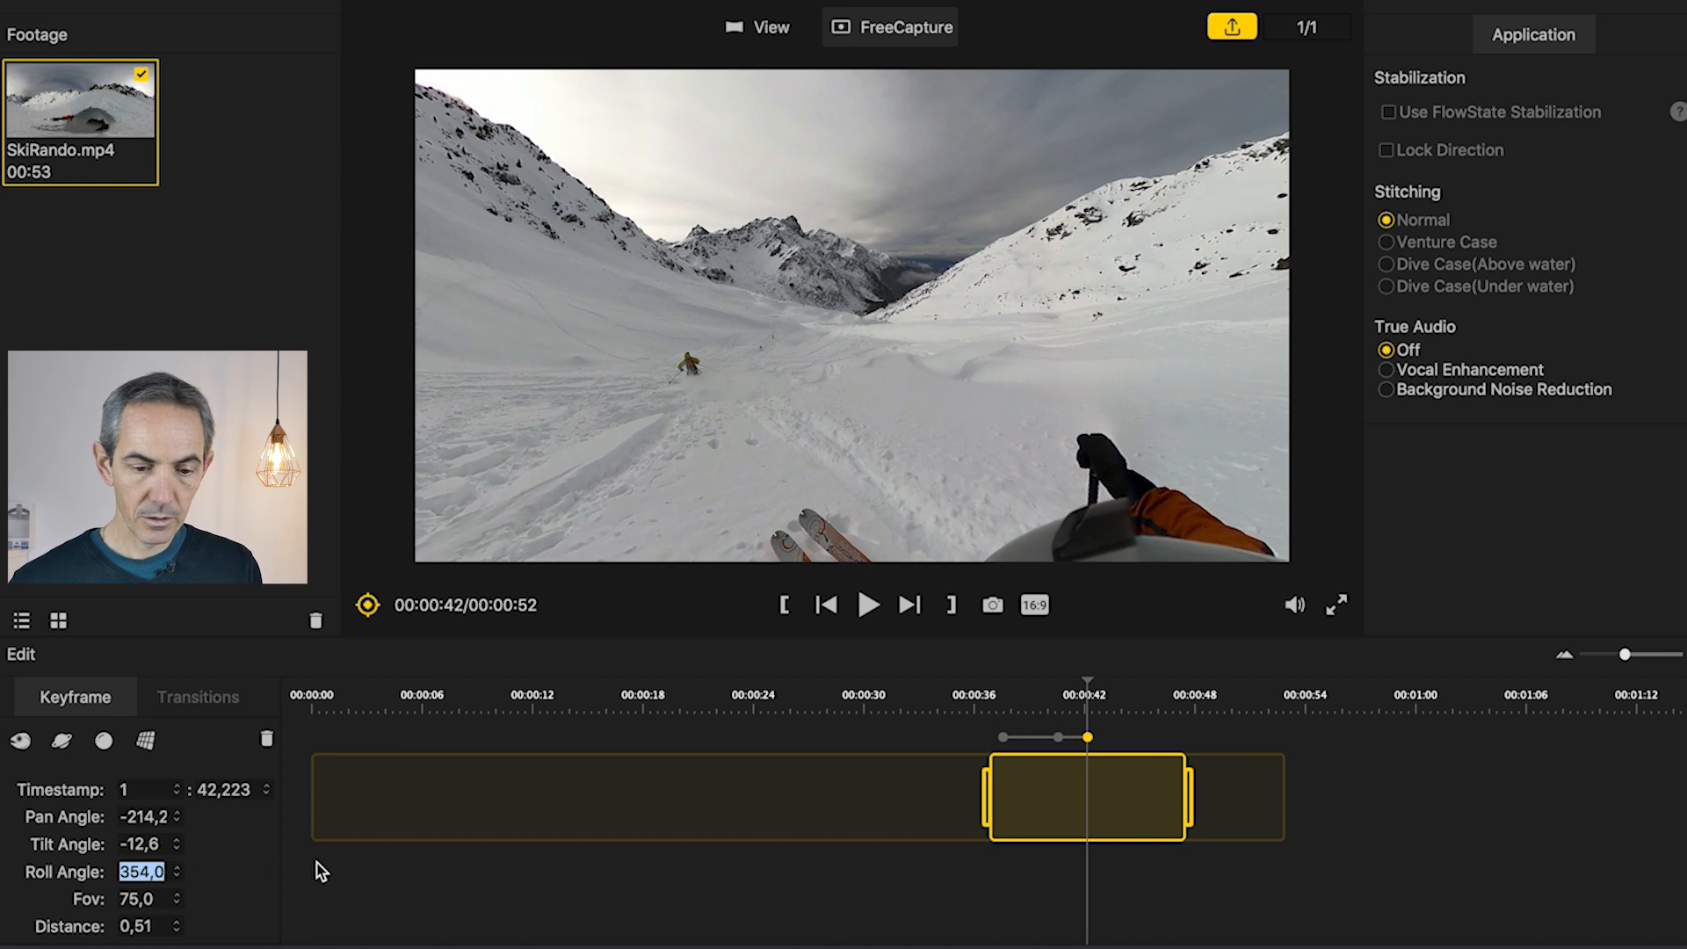
# Apply the Slip-In Slip-Out transition between the first and second keyframes and between the second and third
pyautogui.click(198, 697)
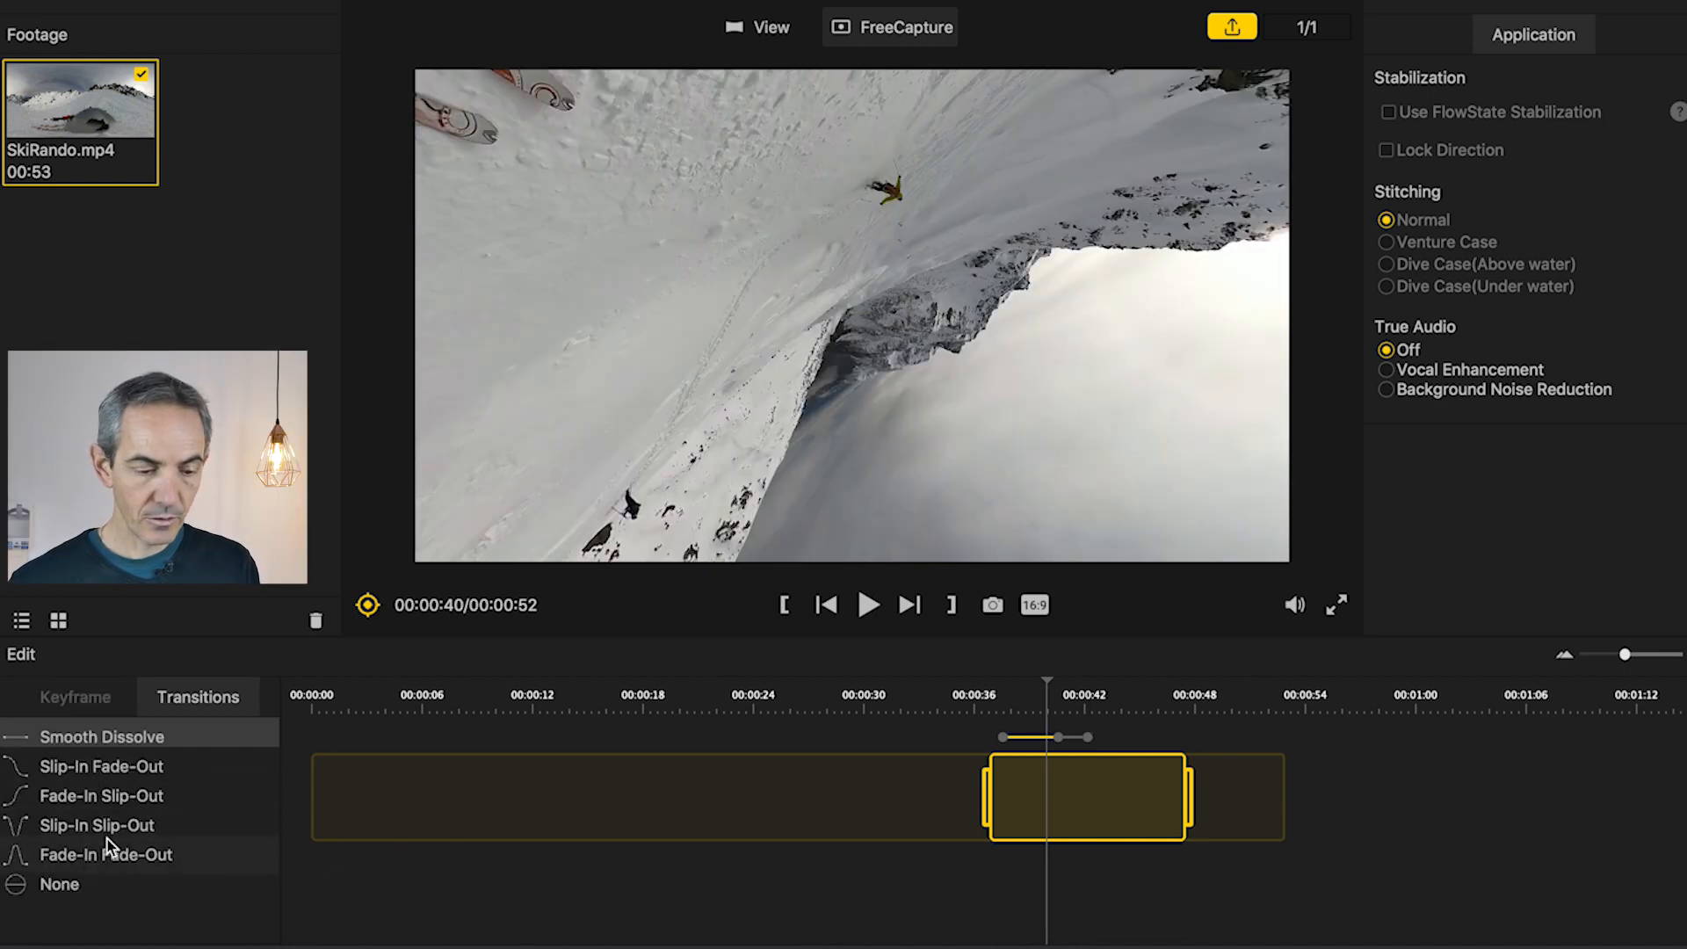
pyautogui.click(98, 830)
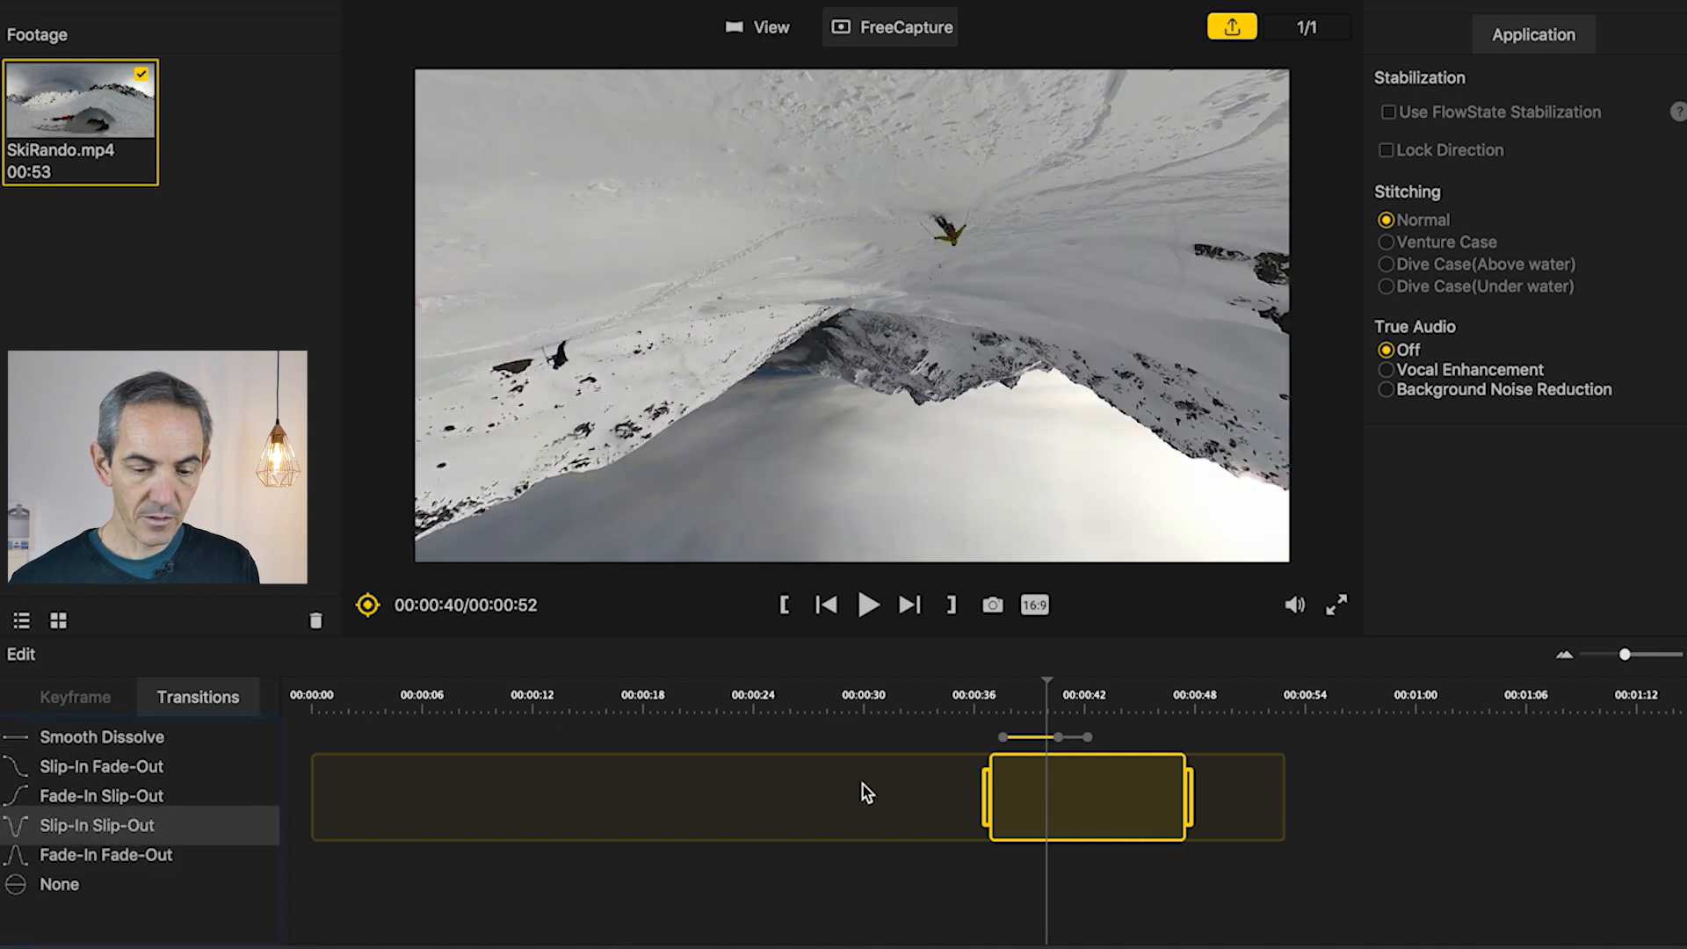
pyautogui.click(1076, 738)
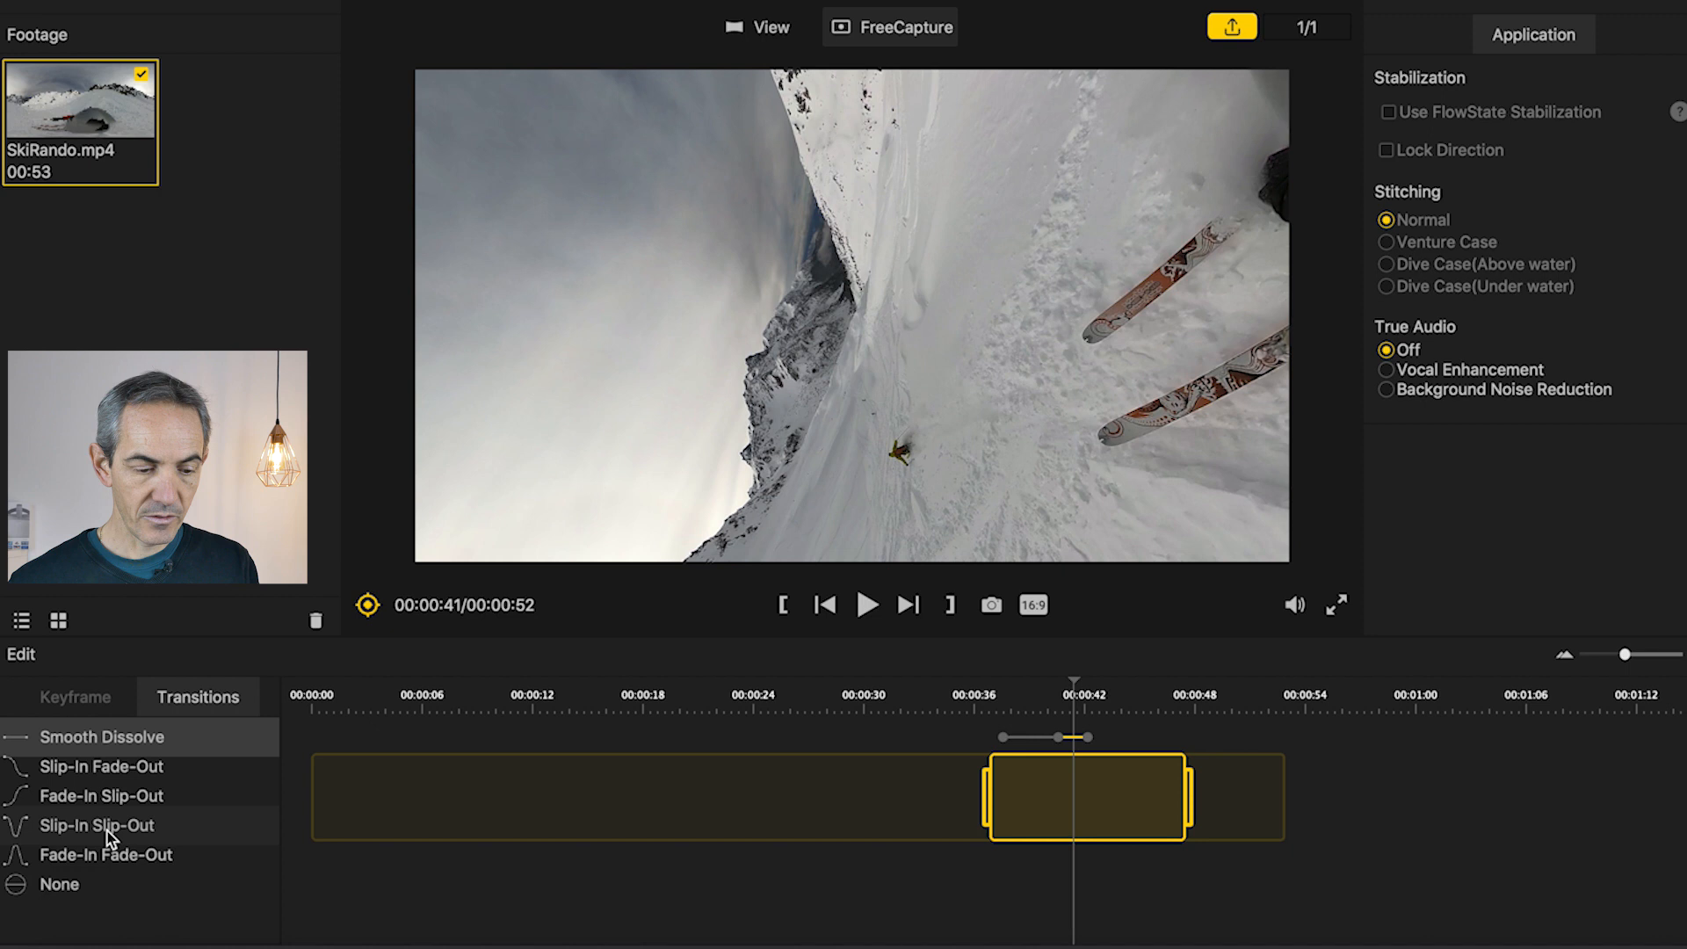
pyautogui.click(107, 831)
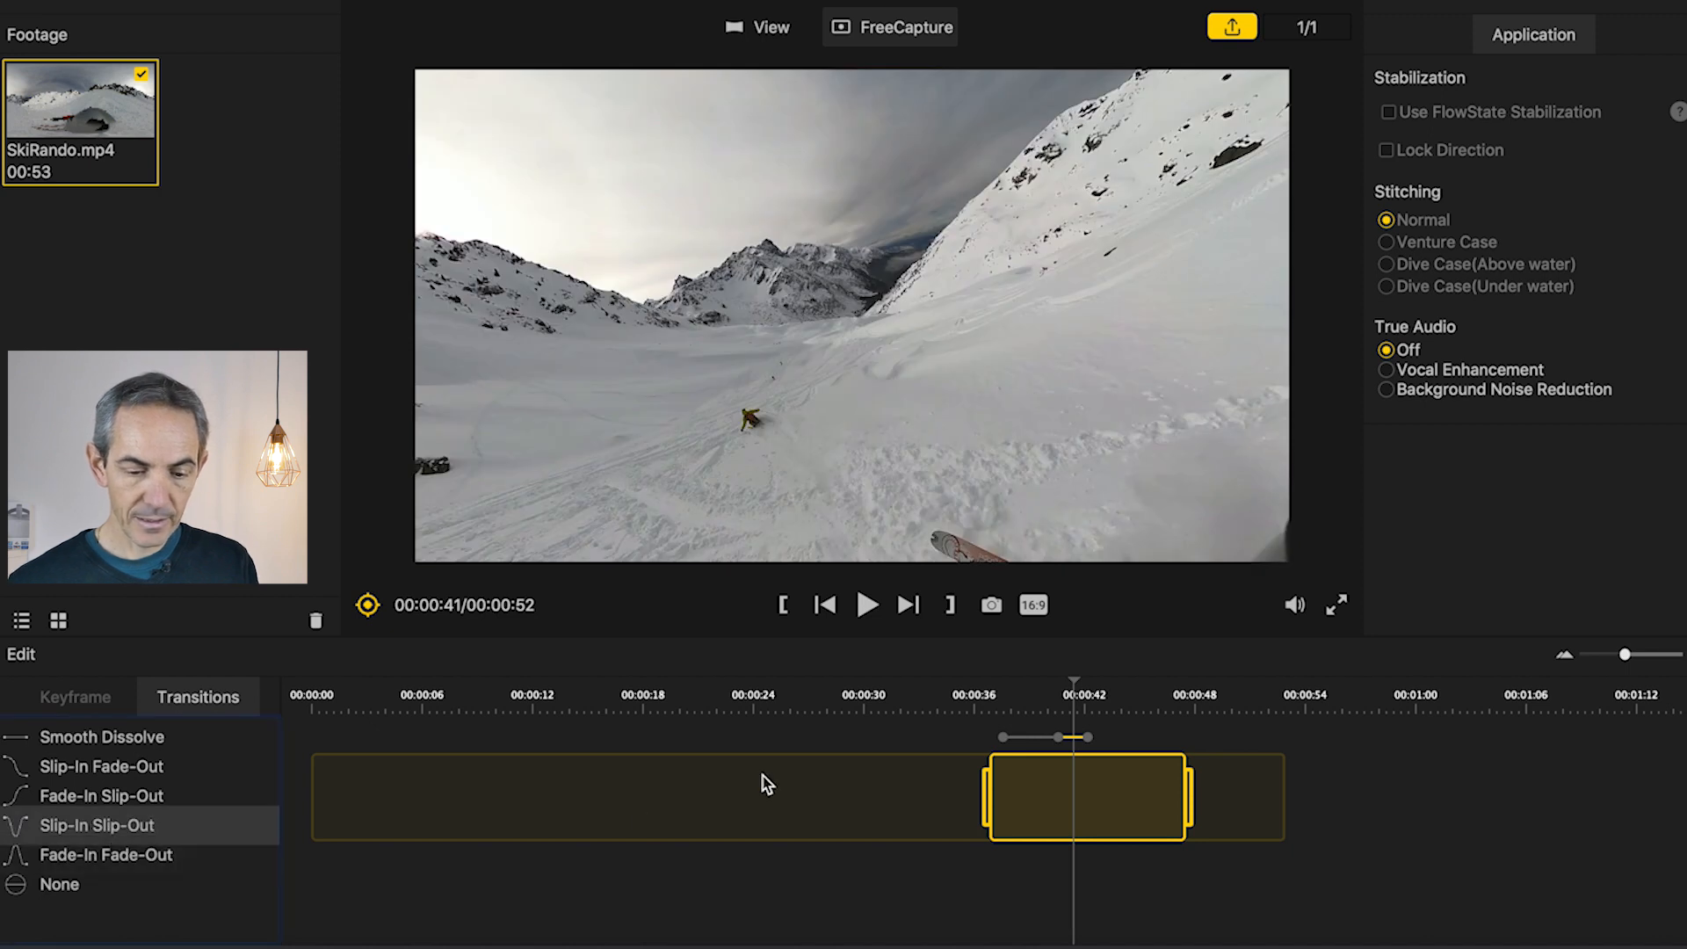
# Play the clip forward to about 44 seconds, add a fourth keyframe there and give it the tiny planet view
pyautogui.click(1019, 695)
pyautogui.press('space')
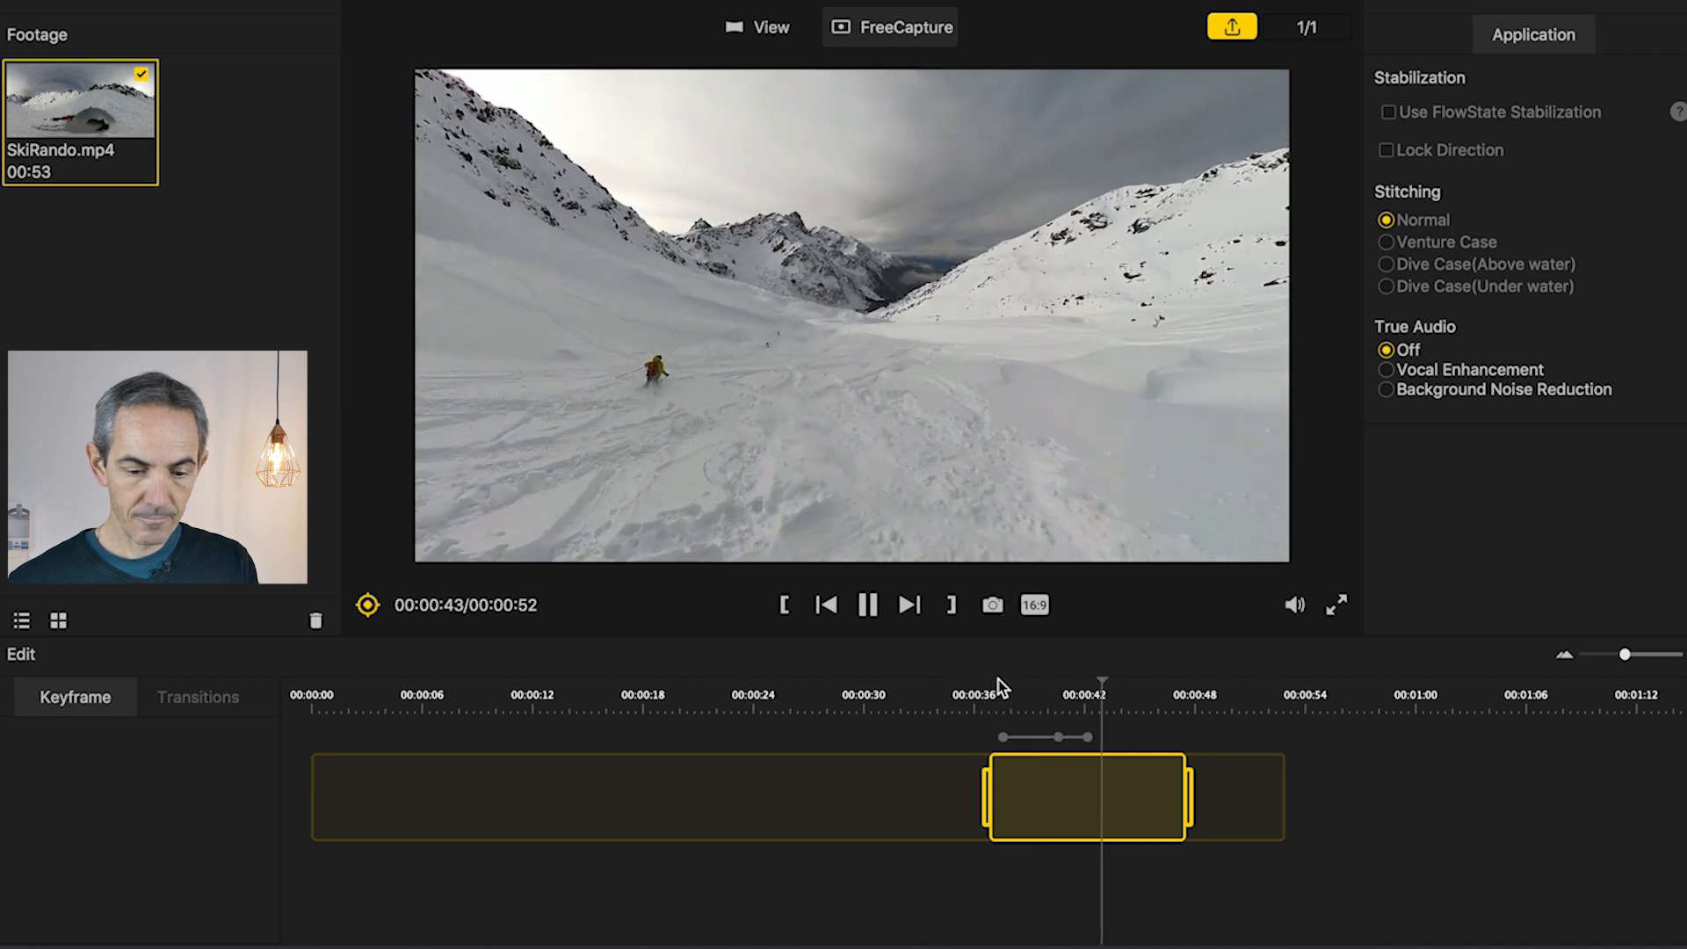
pyautogui.press('space')
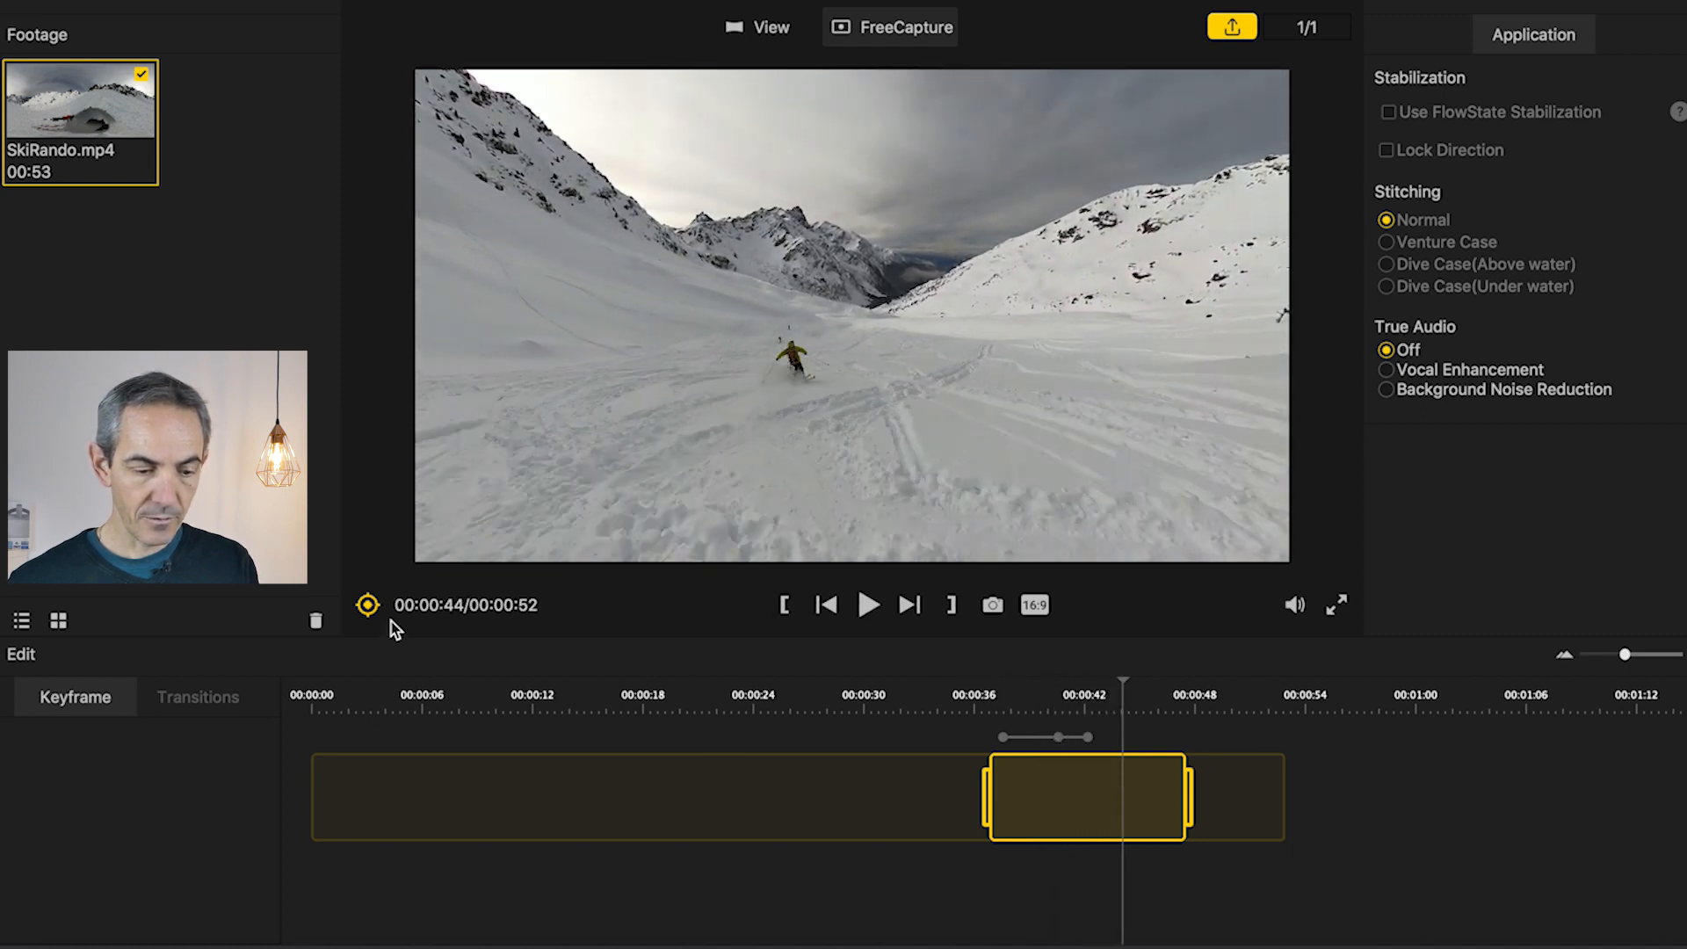
pyautogui.click(367, 605)
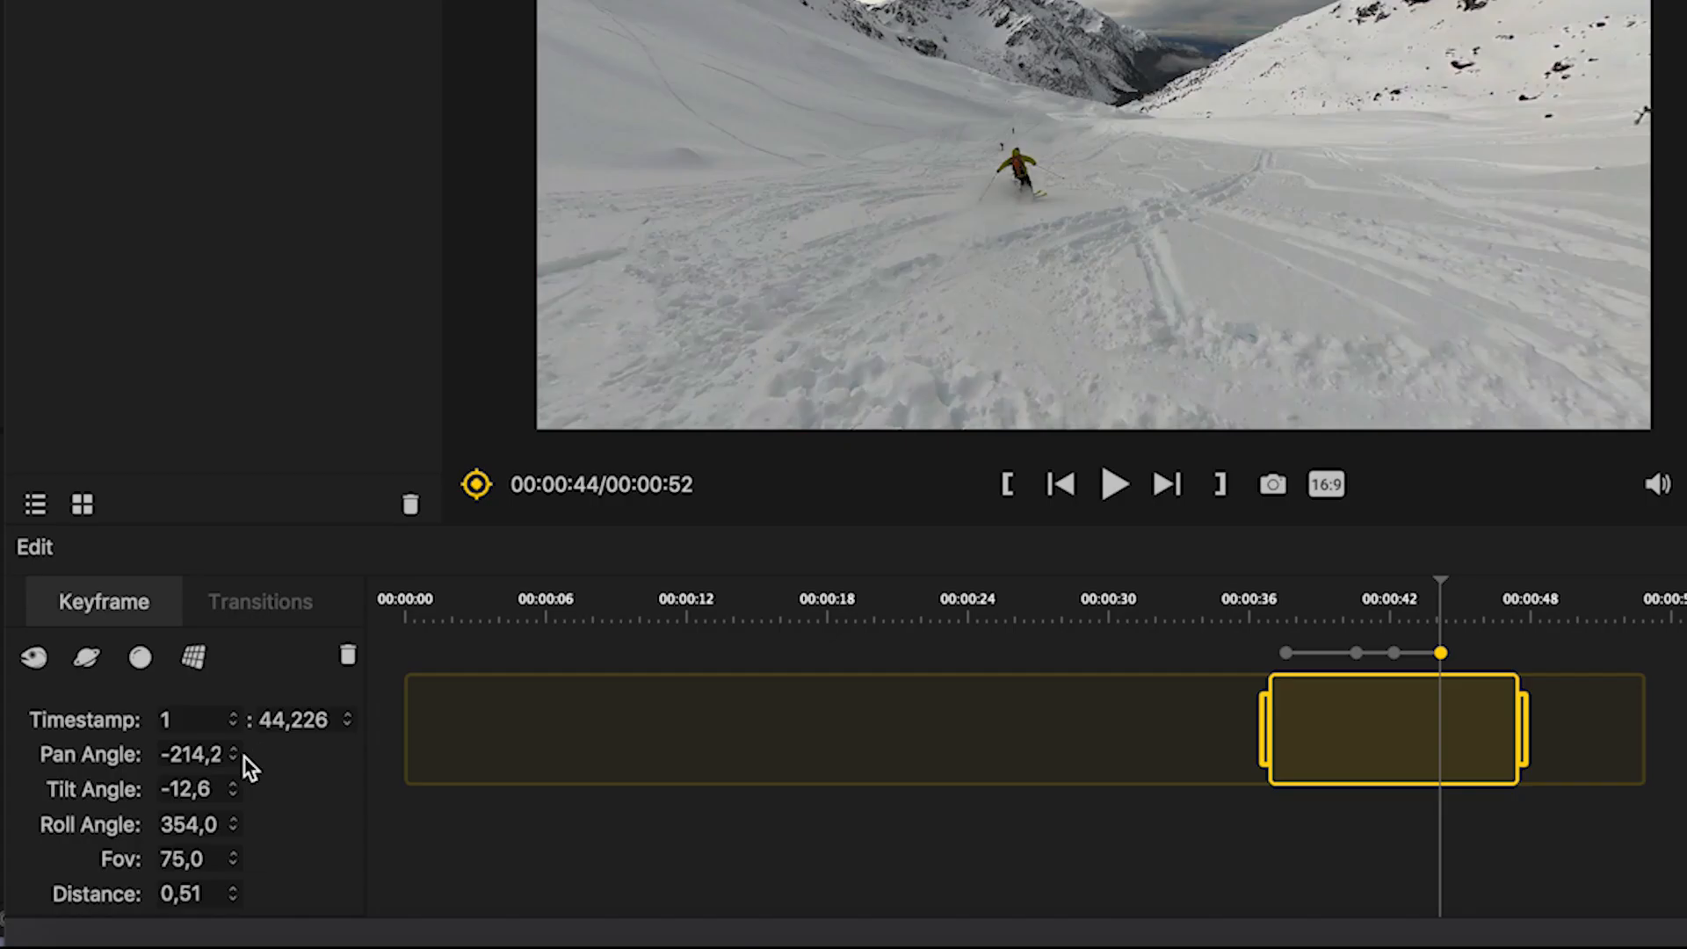
pyautogui.click(91, 663)
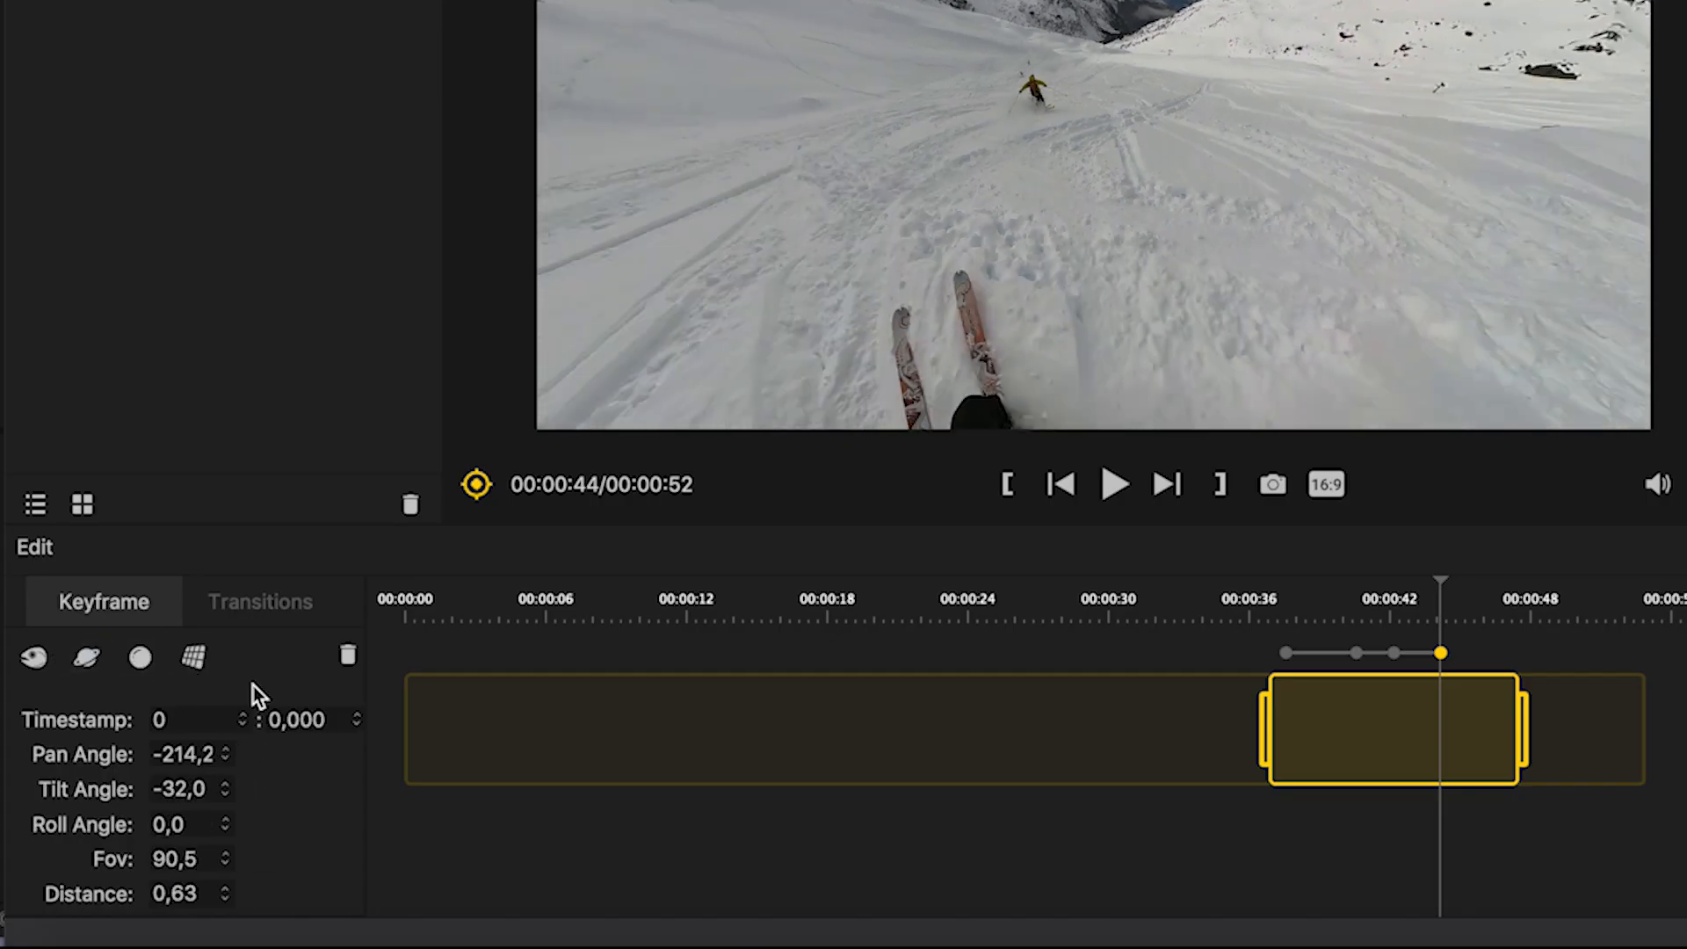
# Apply the Fade-In Slip-Out transition between the third and fourth keyframes, and play back the whole keyframe sequence
pyautogui.click(1415, 655)
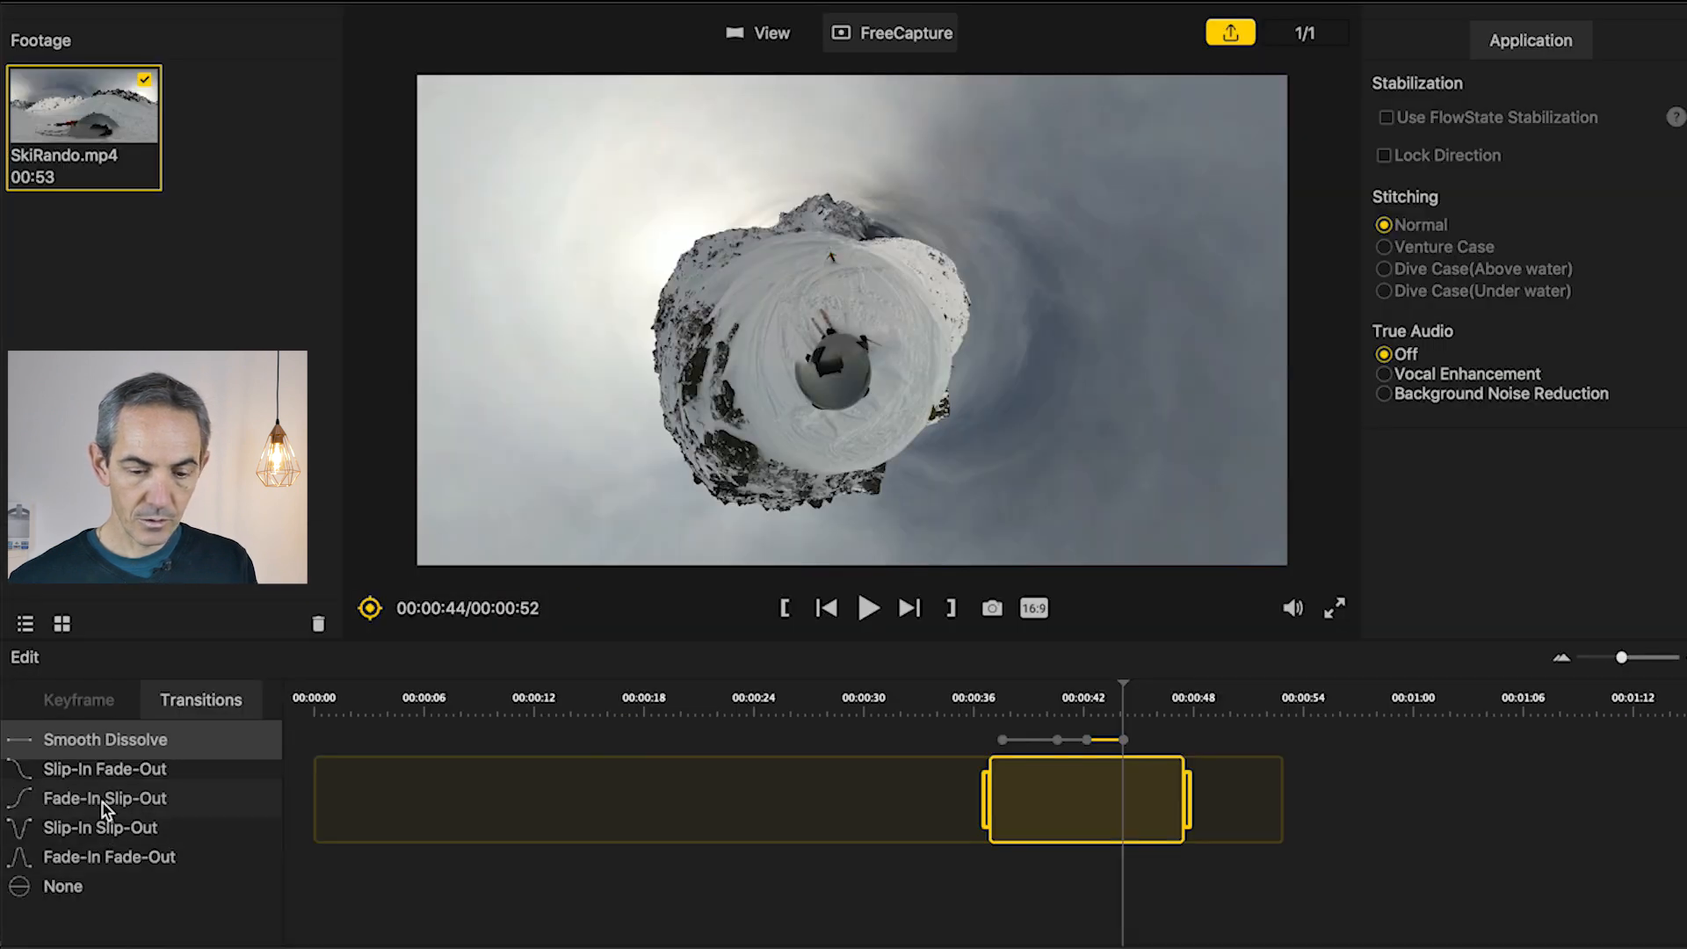
pyautogui.click(104, 807)
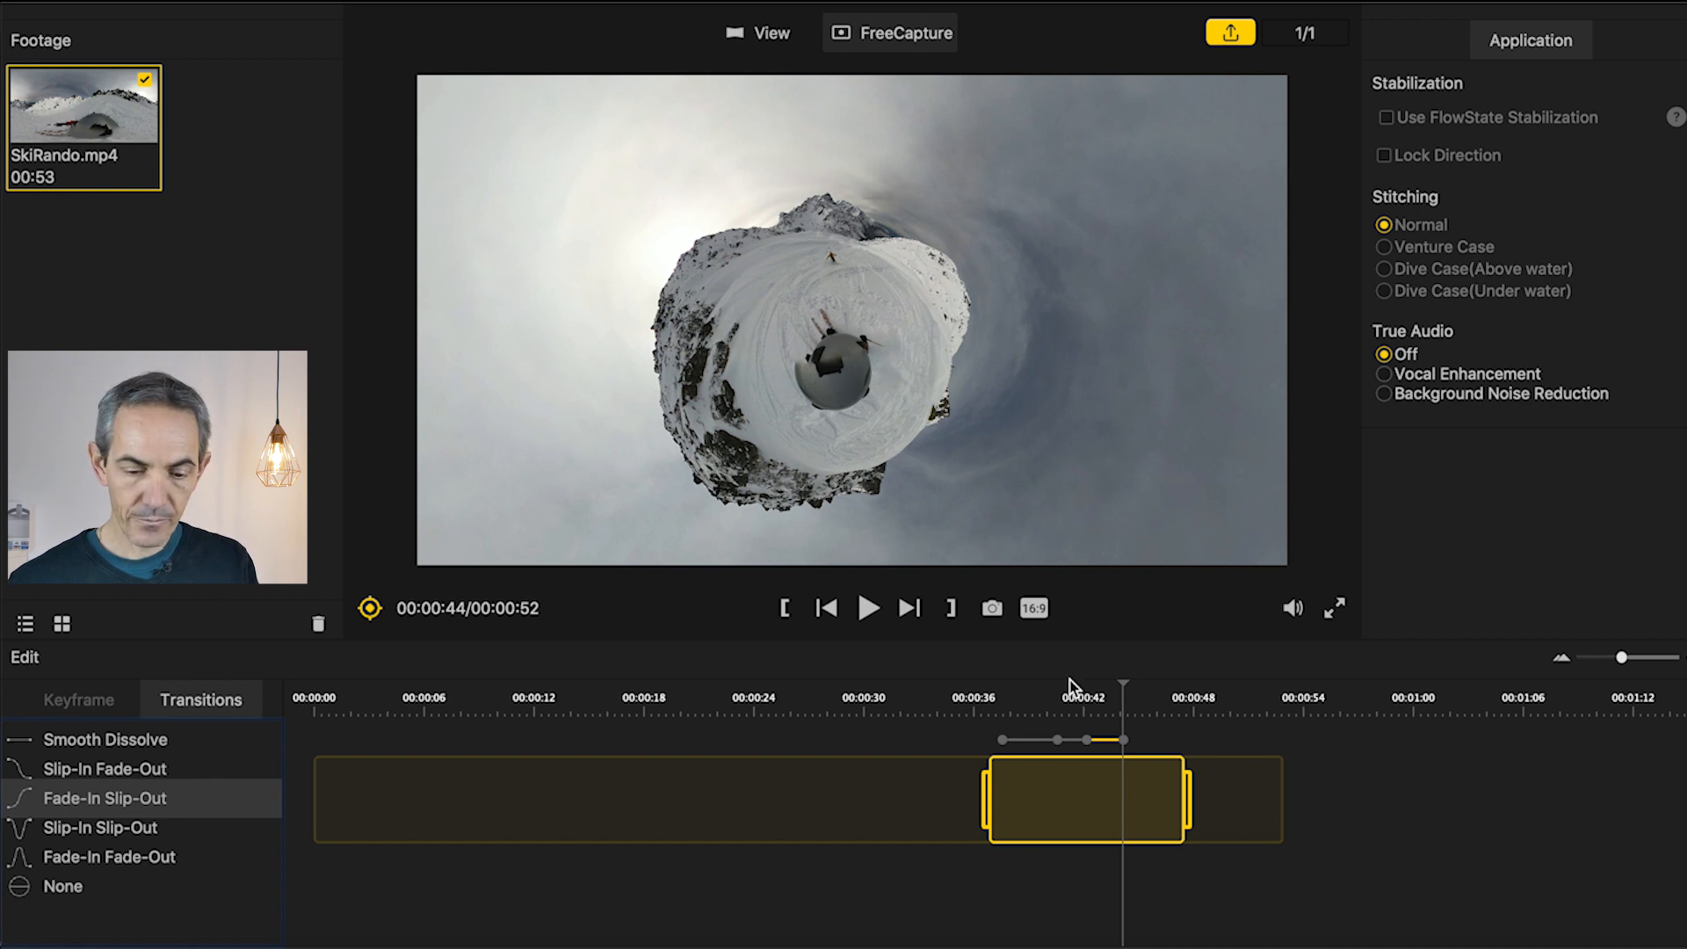
pyautogui.moveTo(1122, 691); pyautogui.dragTo(990, 689)
pyautogui.press('space')
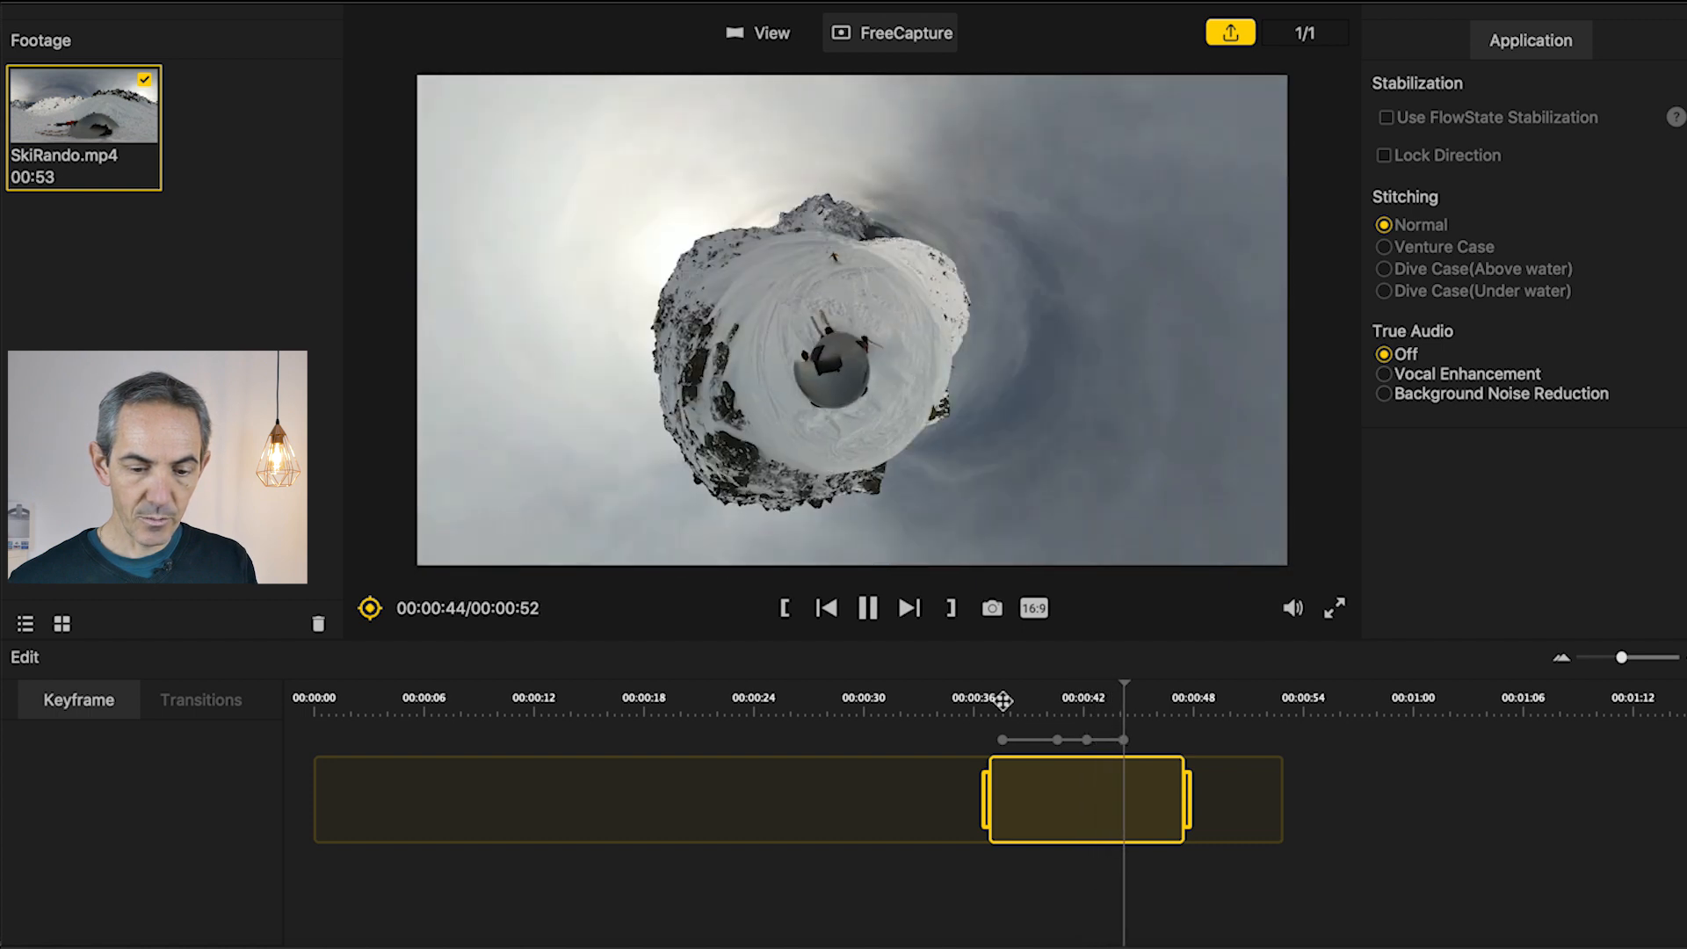
pyautogui.click(1003, 701)
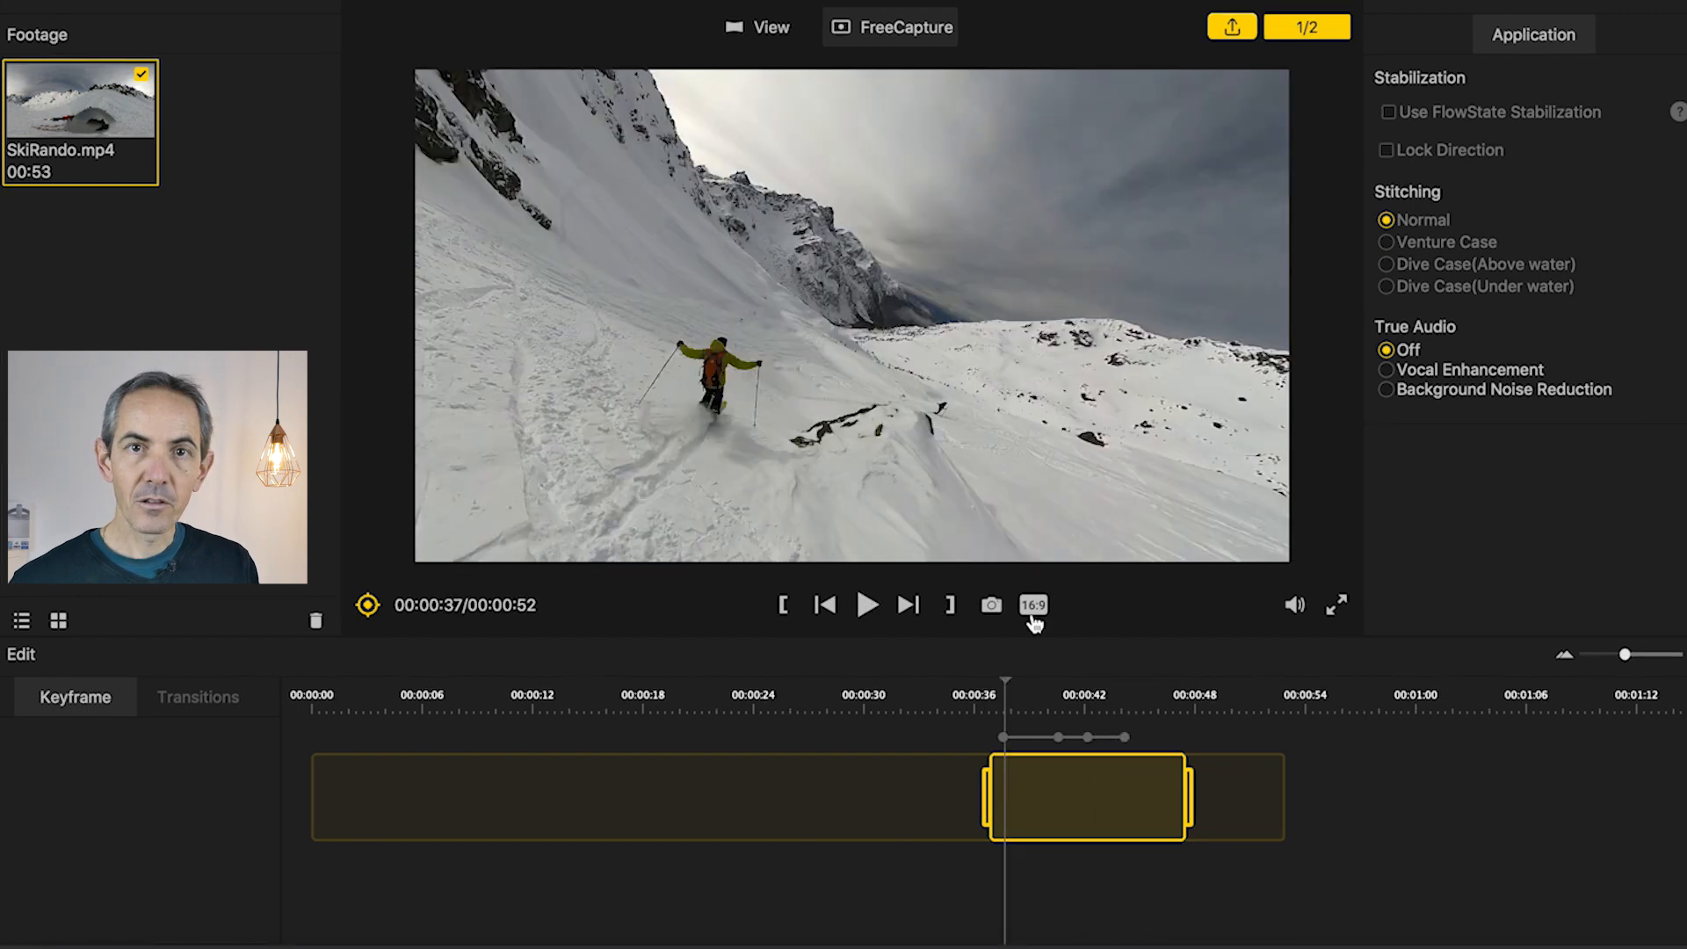
# Try the 1:1, 9:16 and 4:3 aspect ratios on the video, and return it to 16:9
pyautogui.click(1034, 607)
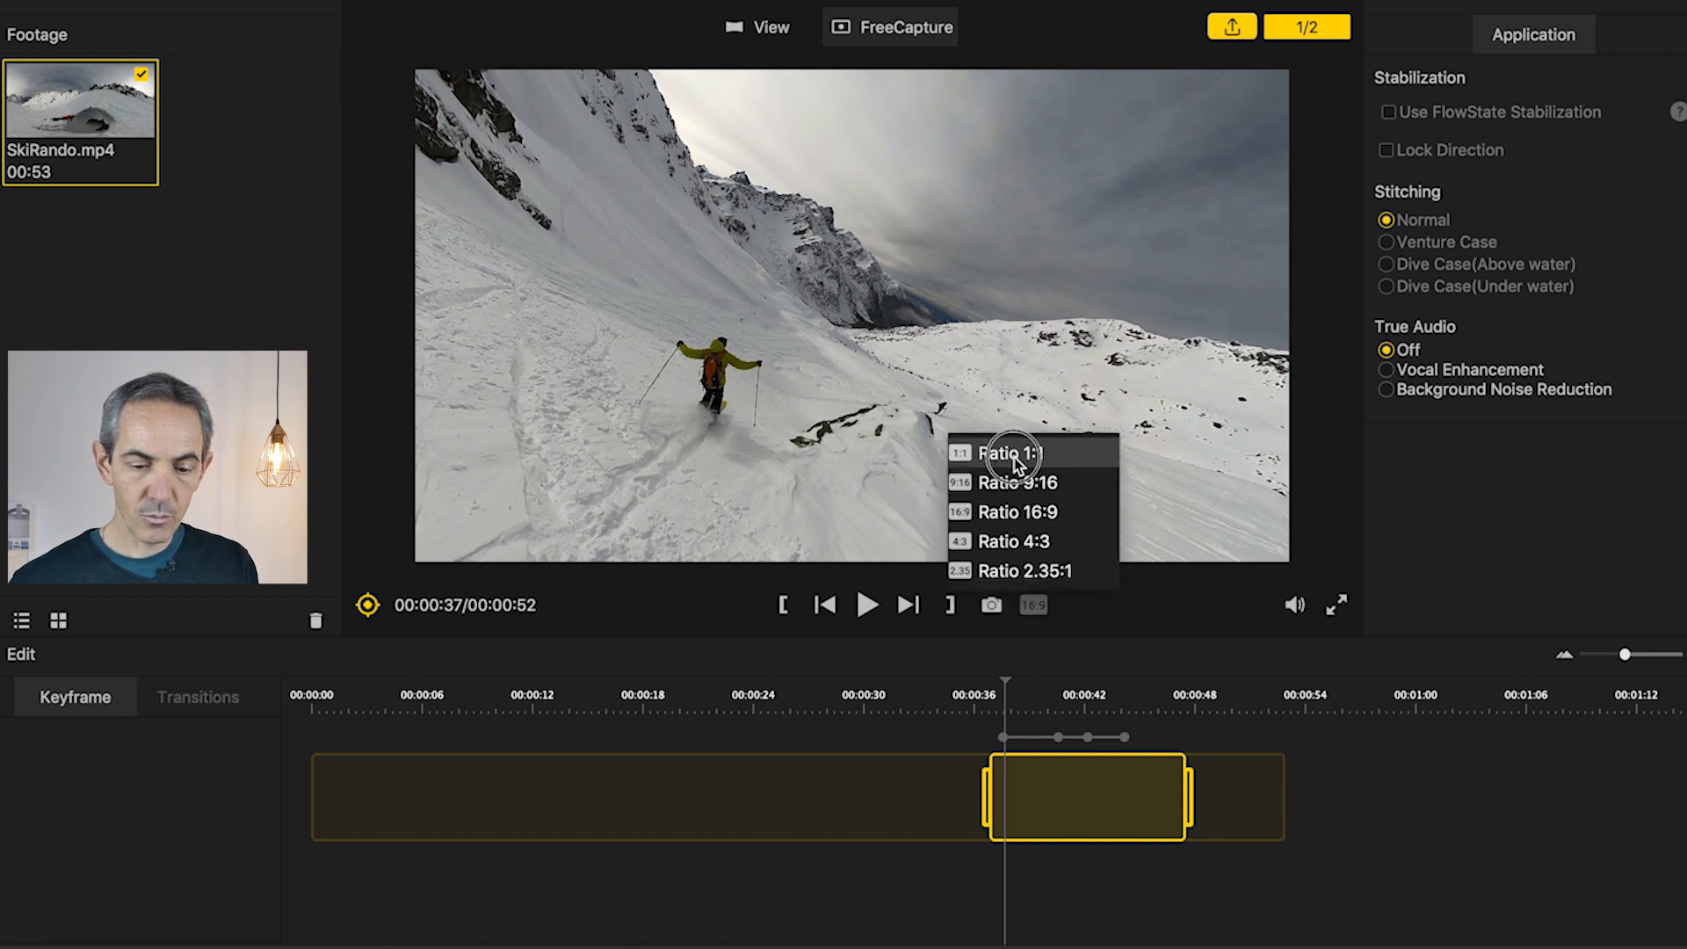
pyautogui.click(1010, 455)
pyautogui.click(1036, 606)
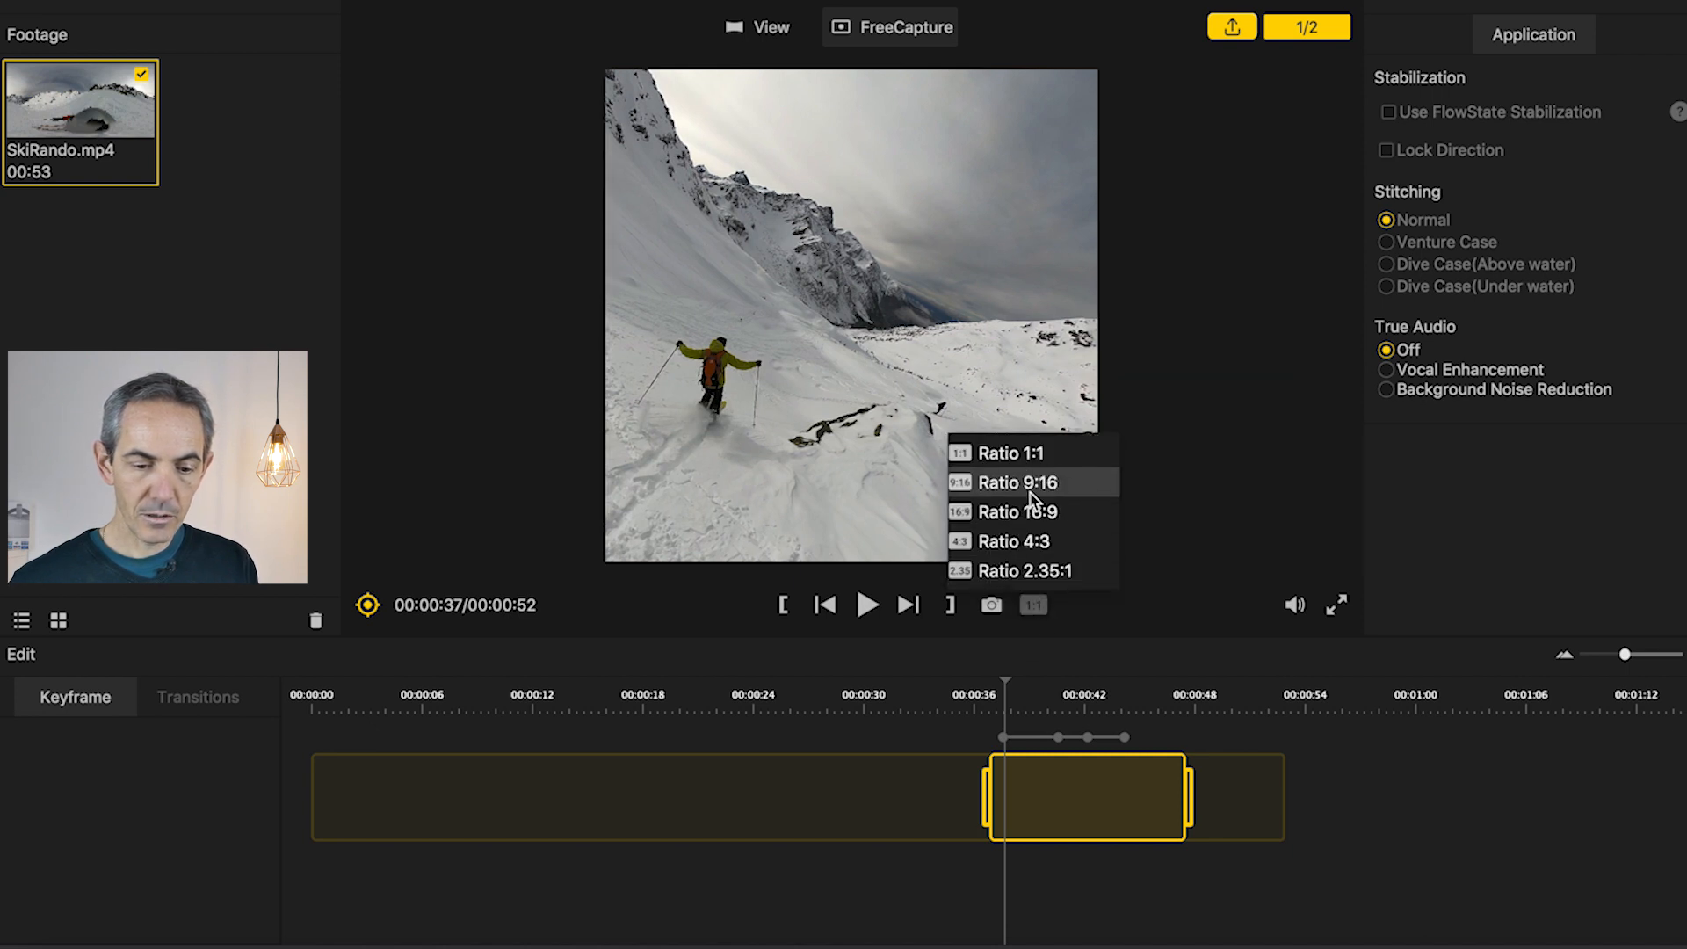
pyautogui.click(1028, 485)
pyautogui.click(1033, 604)
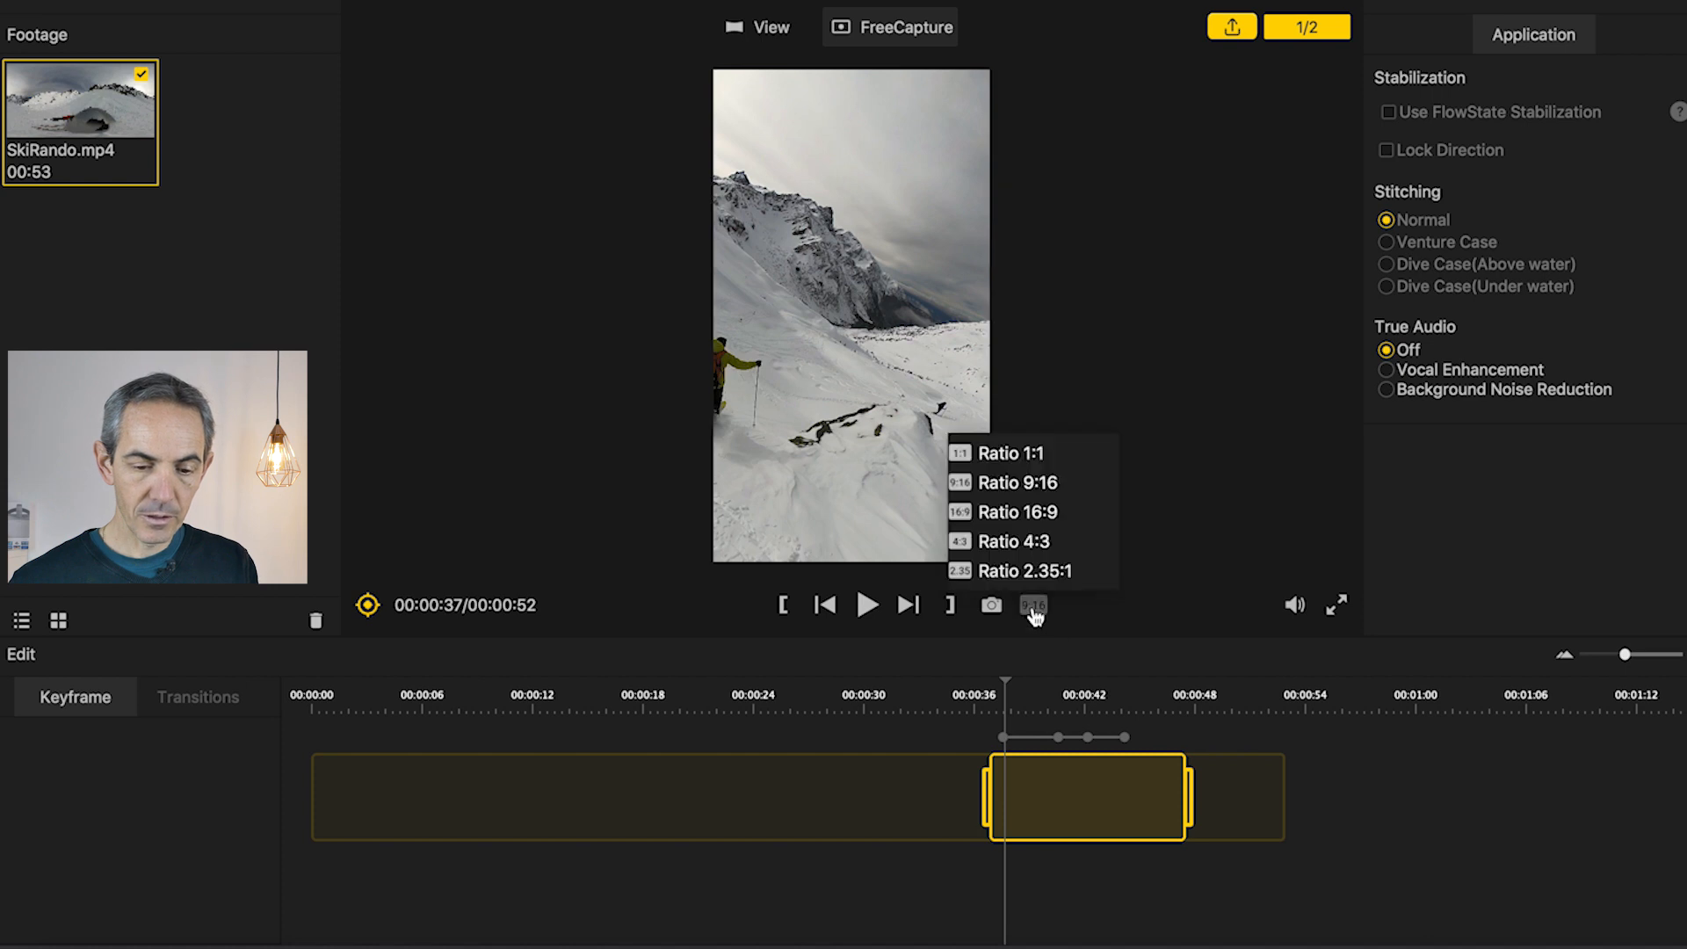
pyautogui.click(1024, 514)
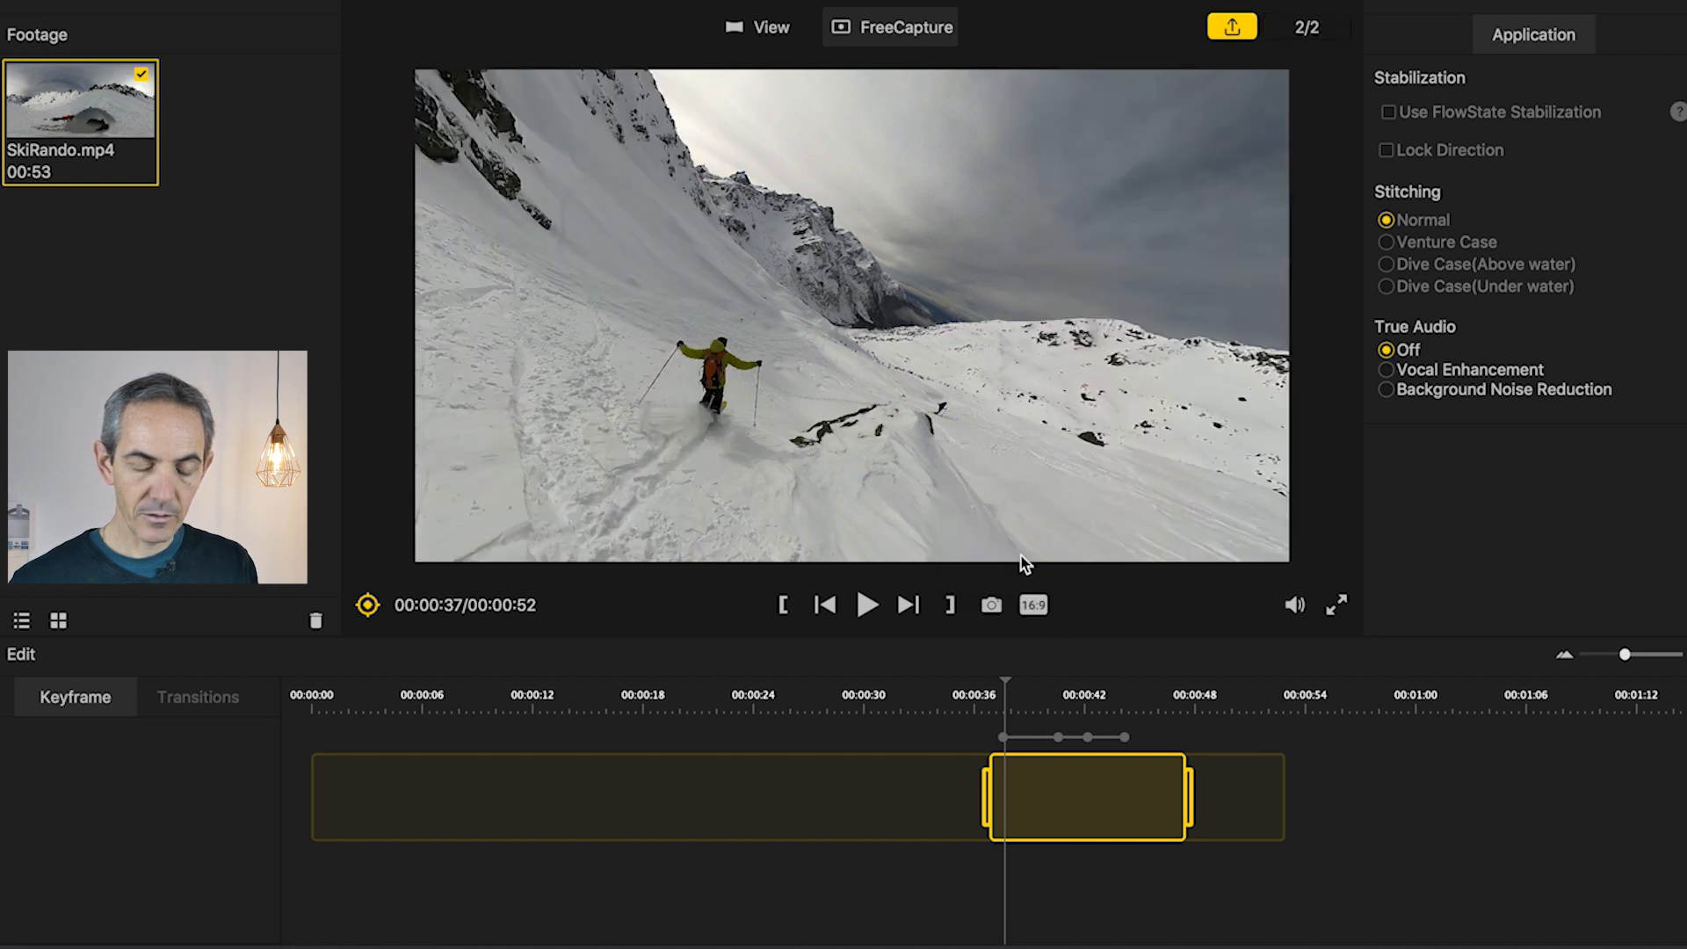
pyautogui.click(1037, 617)
pyautogui.click(1015, 540)
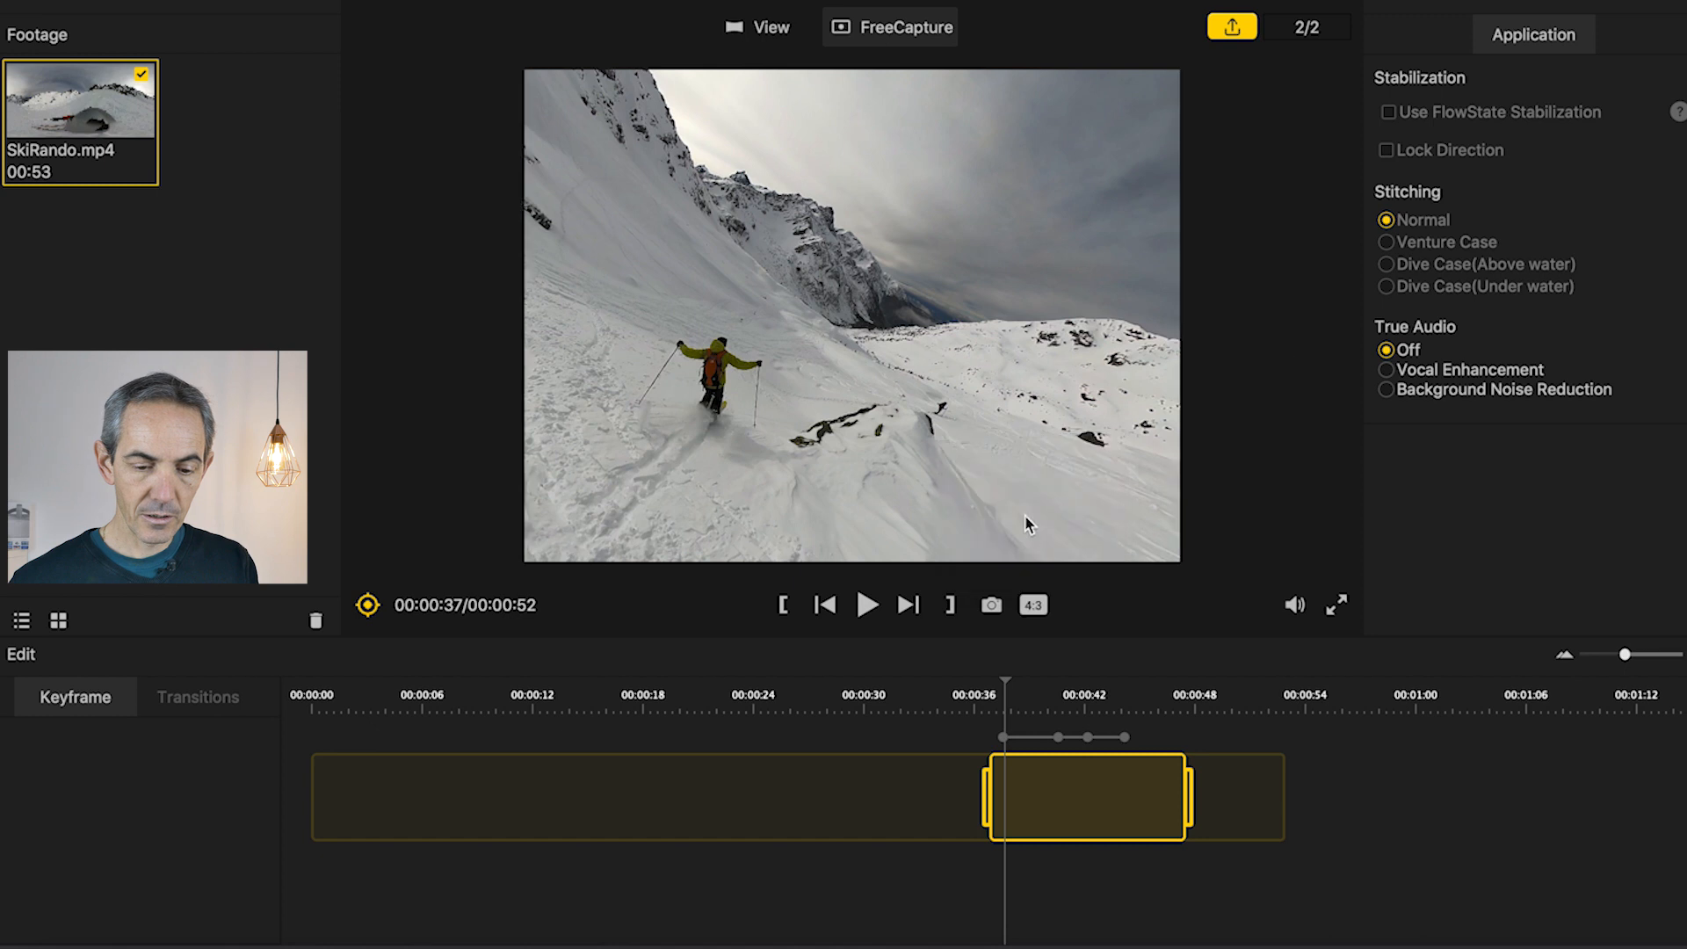
pyautogui.click(1033, 605)
pyautogui.click(1025, 513)
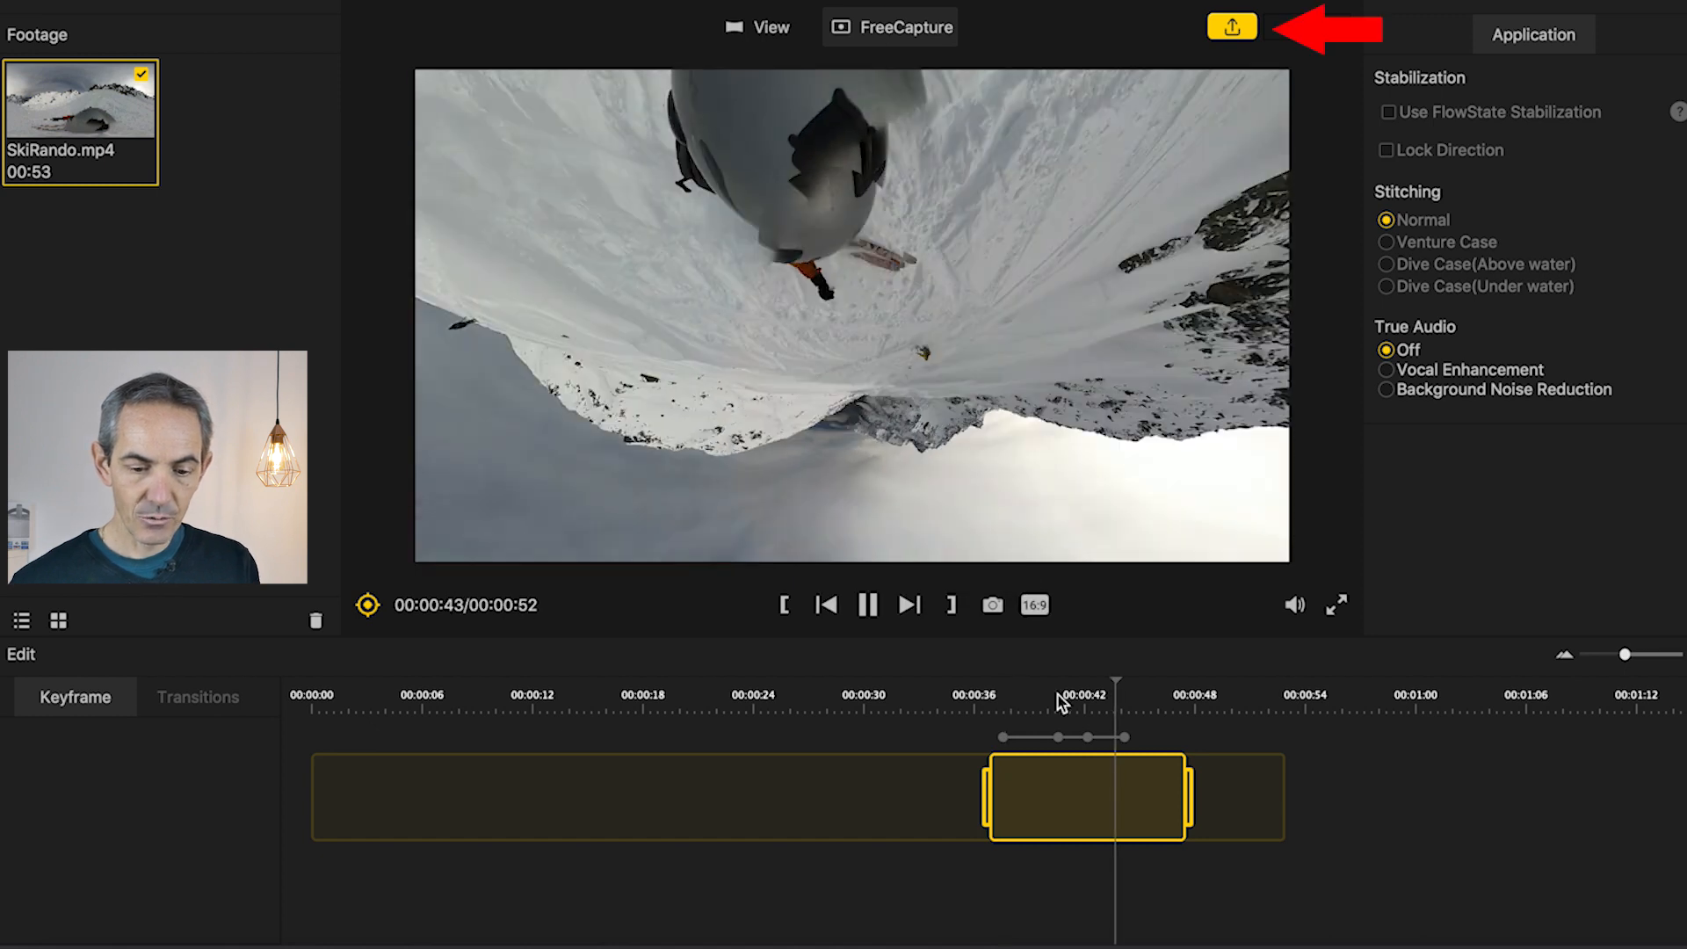
# Save the changes and export the video at 1920 x 1080 under the file name SkiRando_montage2.mp4
pyautogui.click(1234, 31)
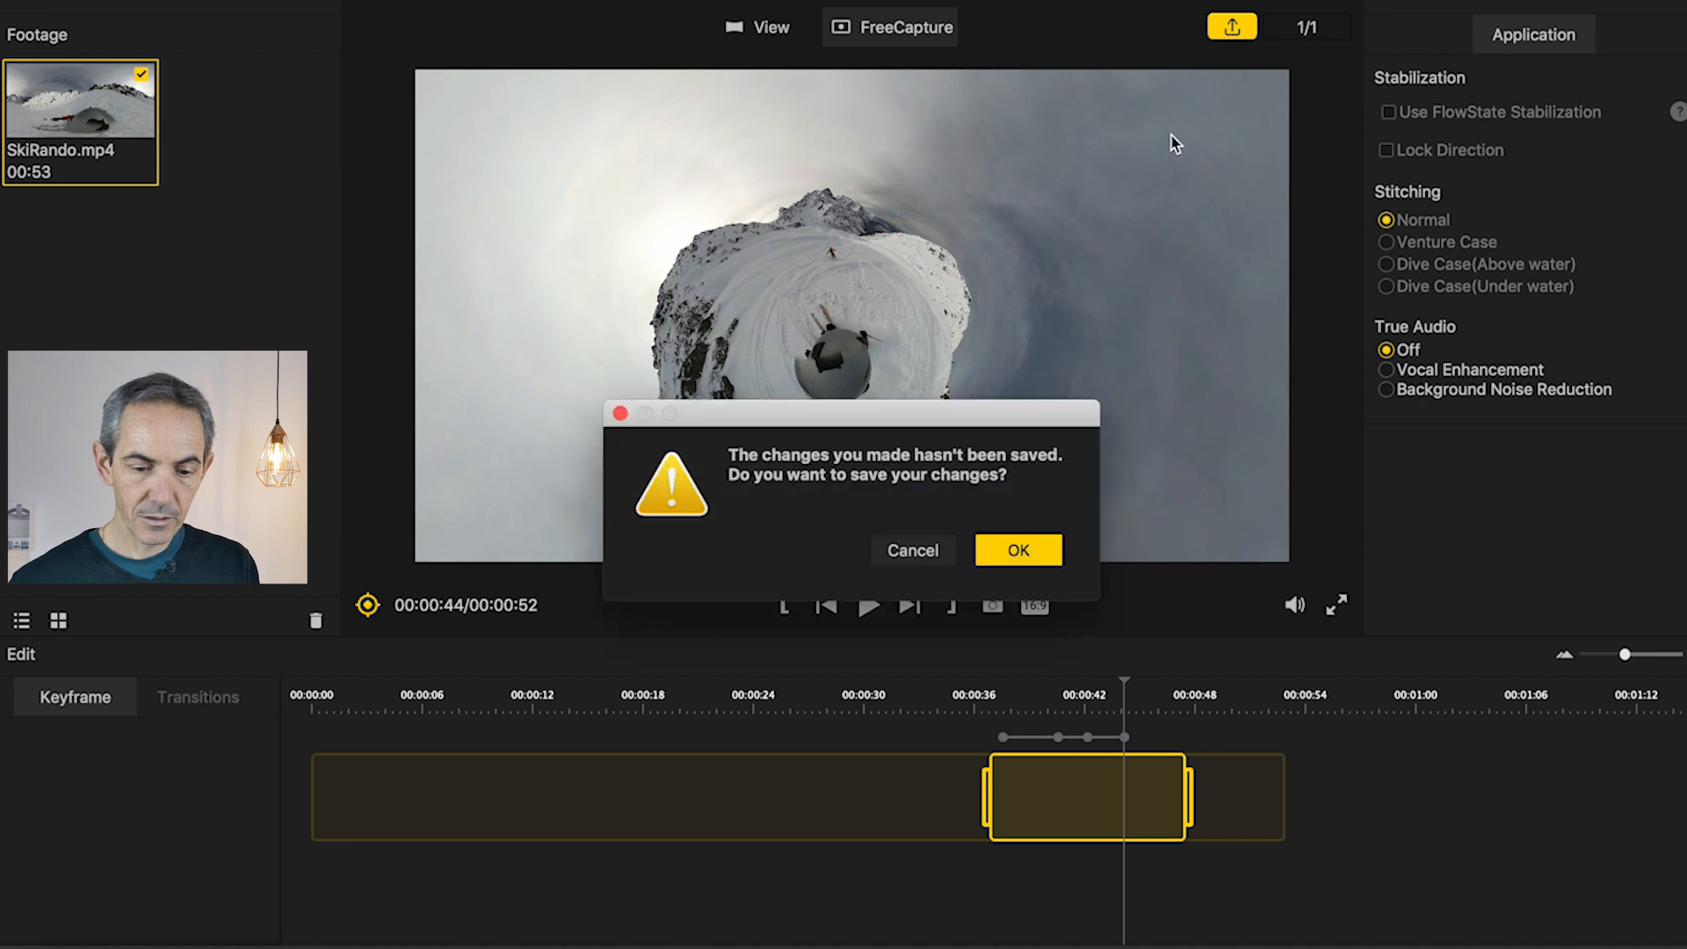
pyautogui.click(1011, 563)
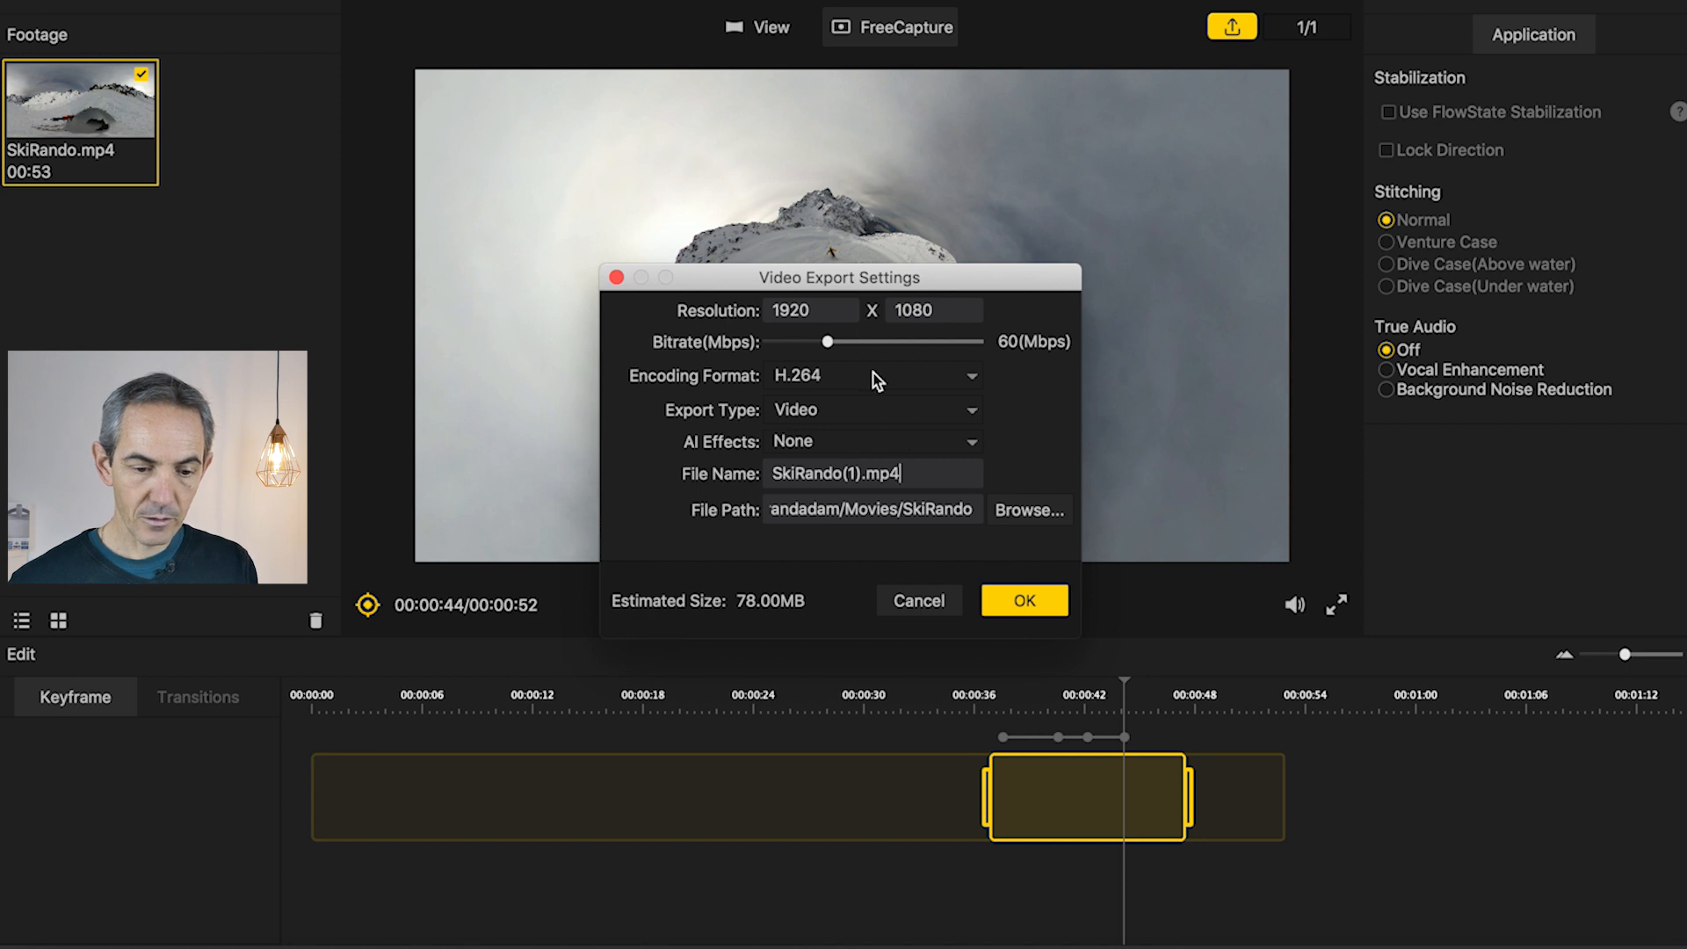
pyautogui.click(819, 312)
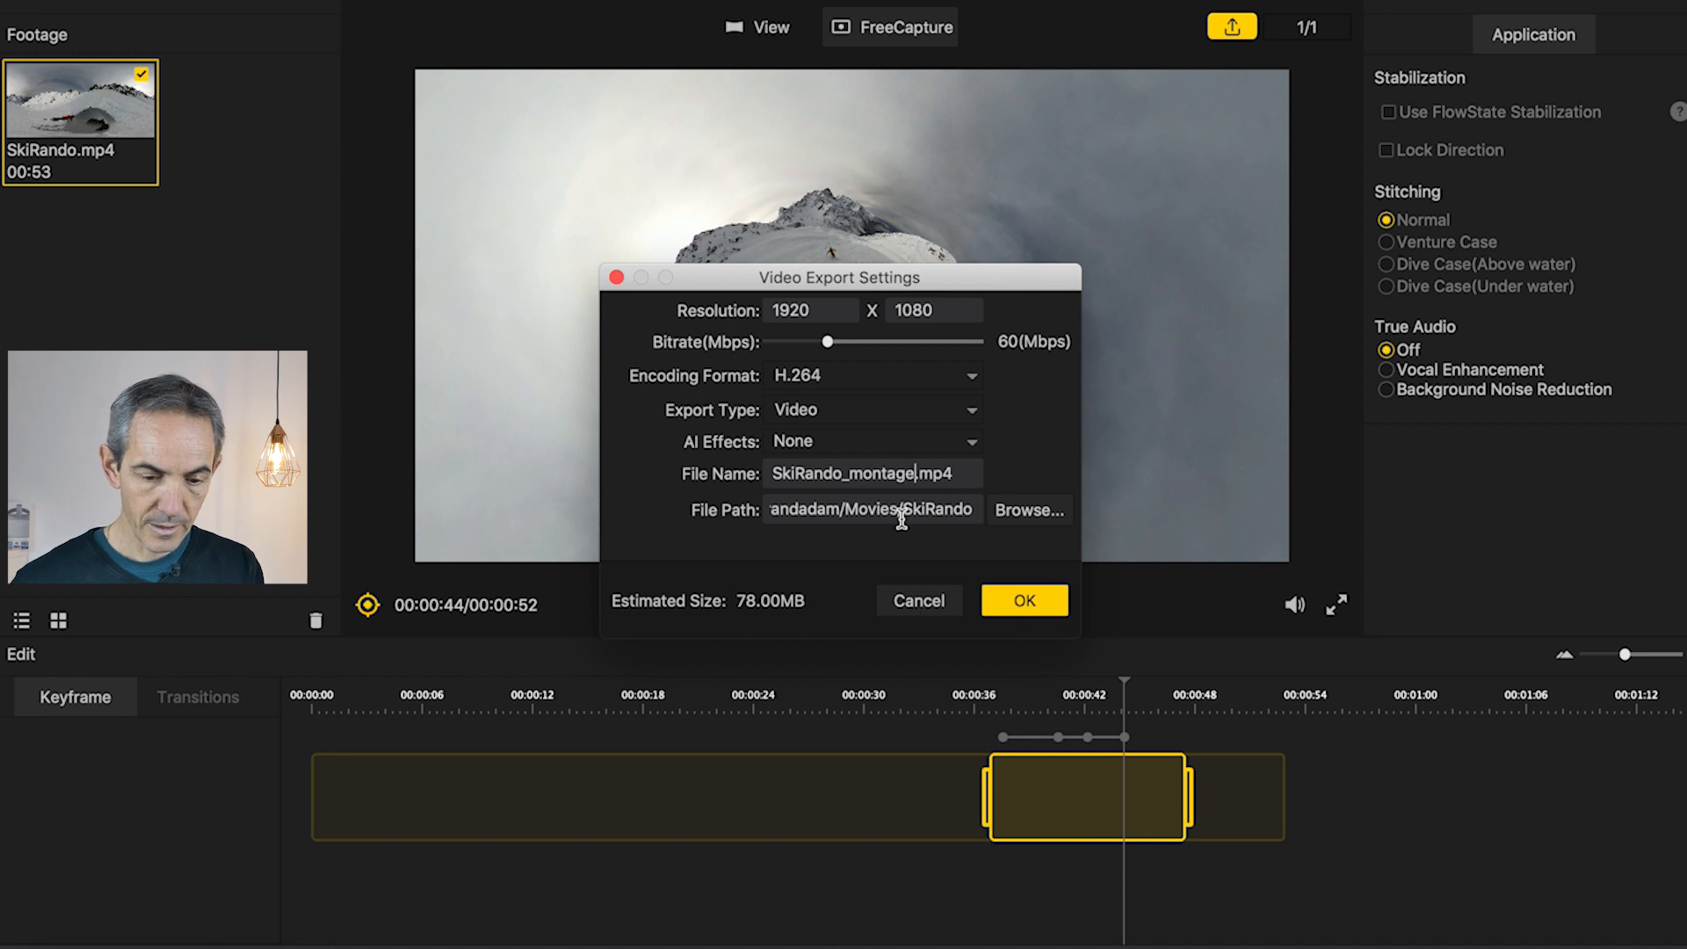
pyautogui.click(1041, 603)
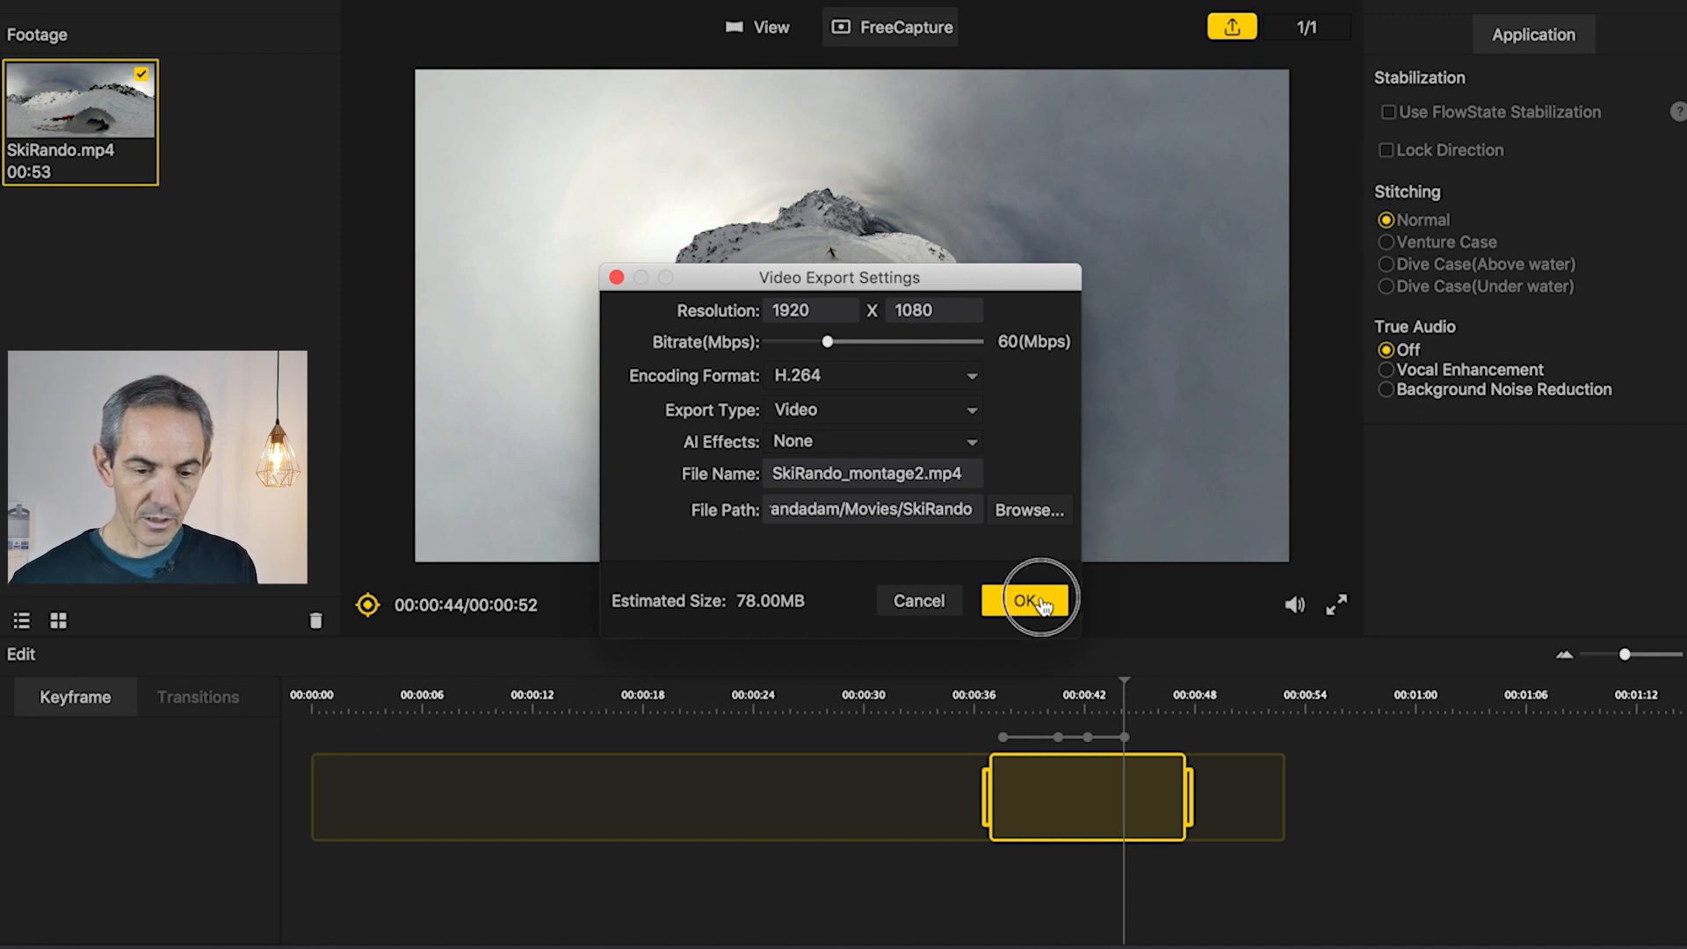